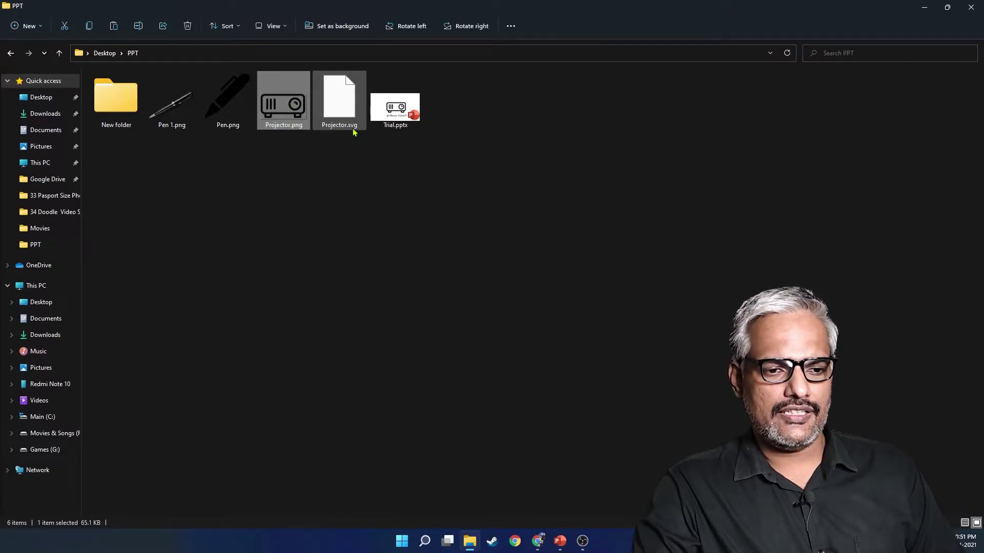
# Step: Convert Projector.png from the PPT folder to SVG with the Convertio online PNG to SVG converter
pyautogui.moveTo(348, 132)
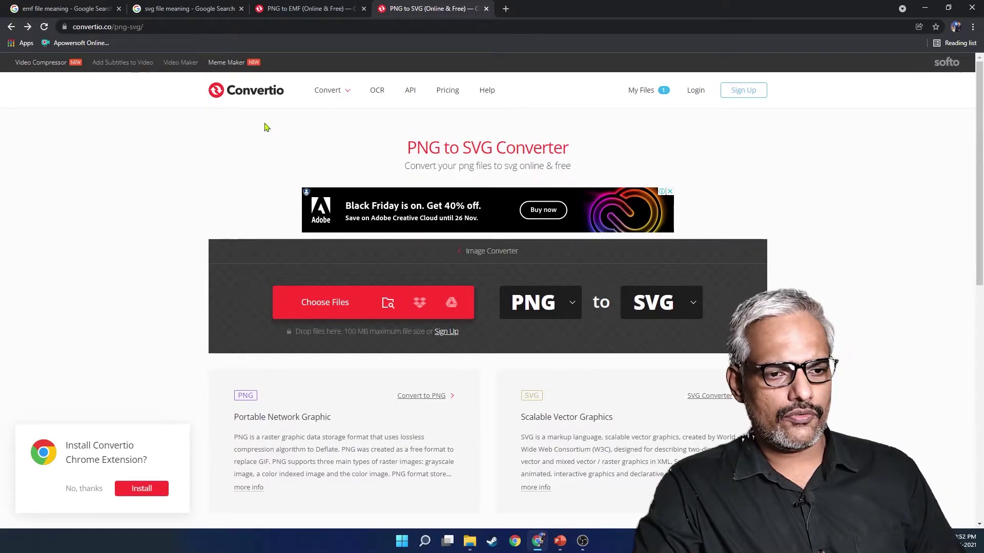
pyautogui.moveTo(328, 91)
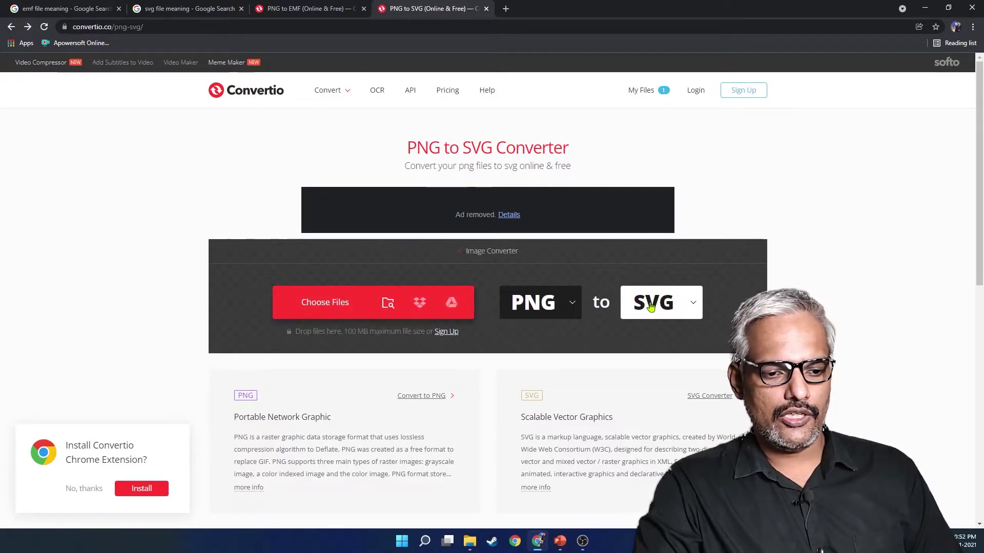
pyautogui.click(336, 305)
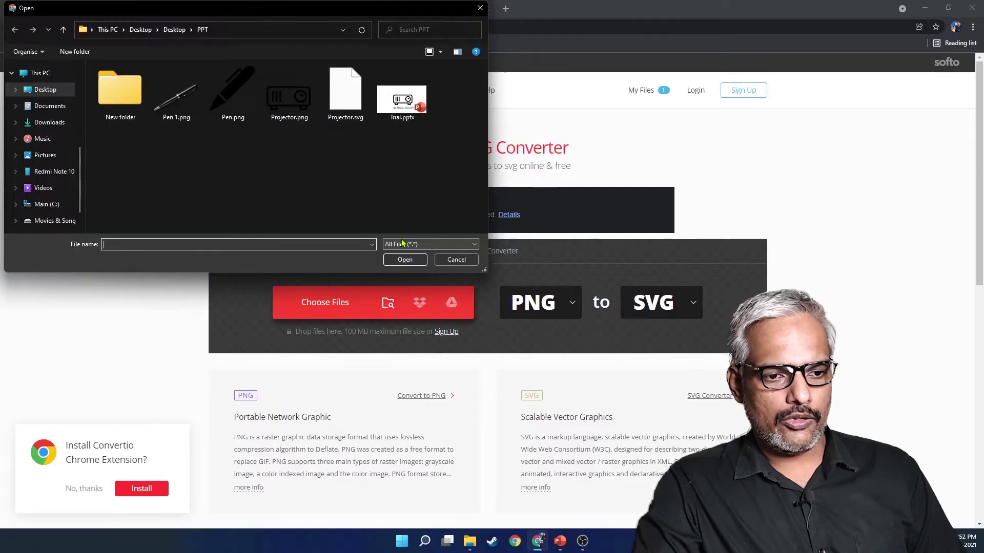
pyautogui.click(291, 115)
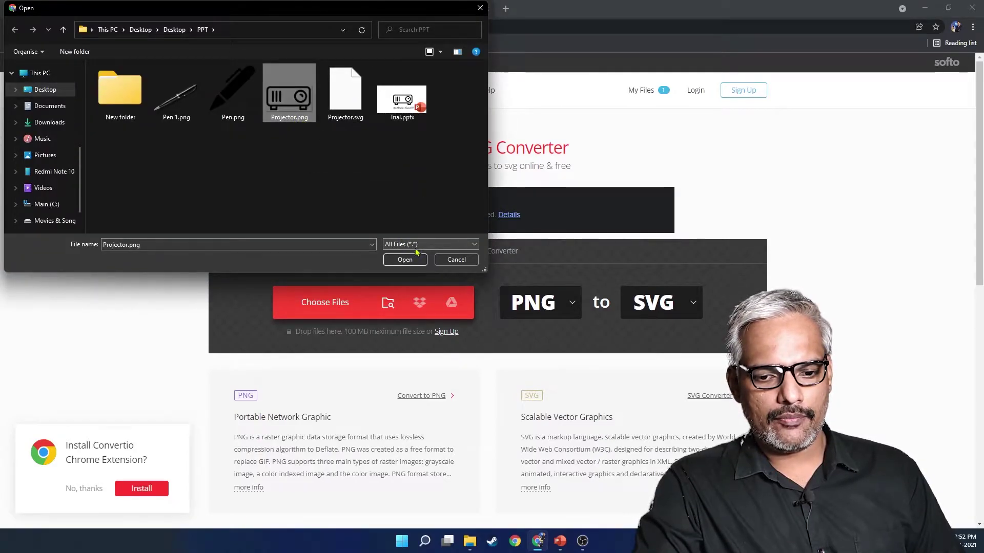
pyautogui.click(405, 259)
pyautogui.click(684, 324)
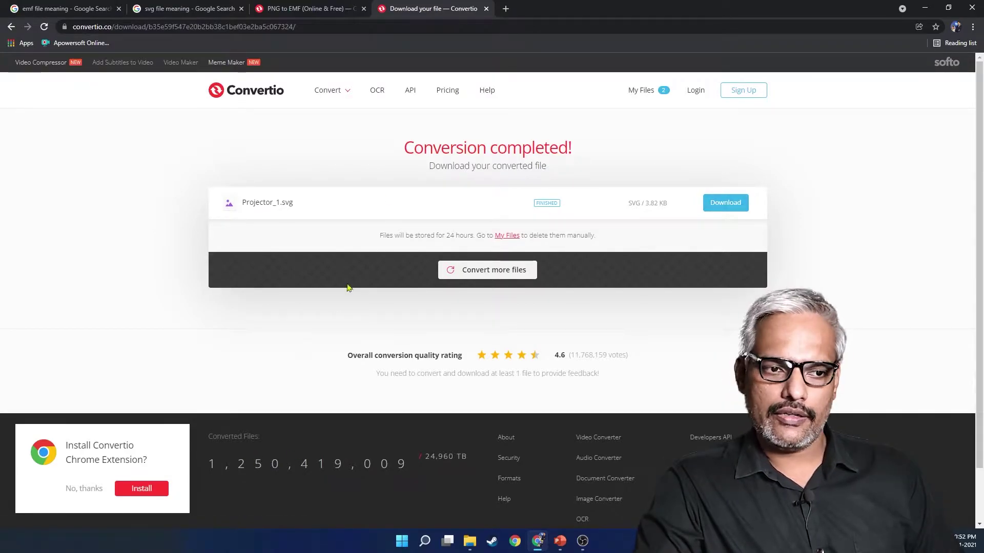
# Step: Review the PNG to EMF converter page and the search results explaining what EMF and SVG files are
pyautogui.click(285, 11)
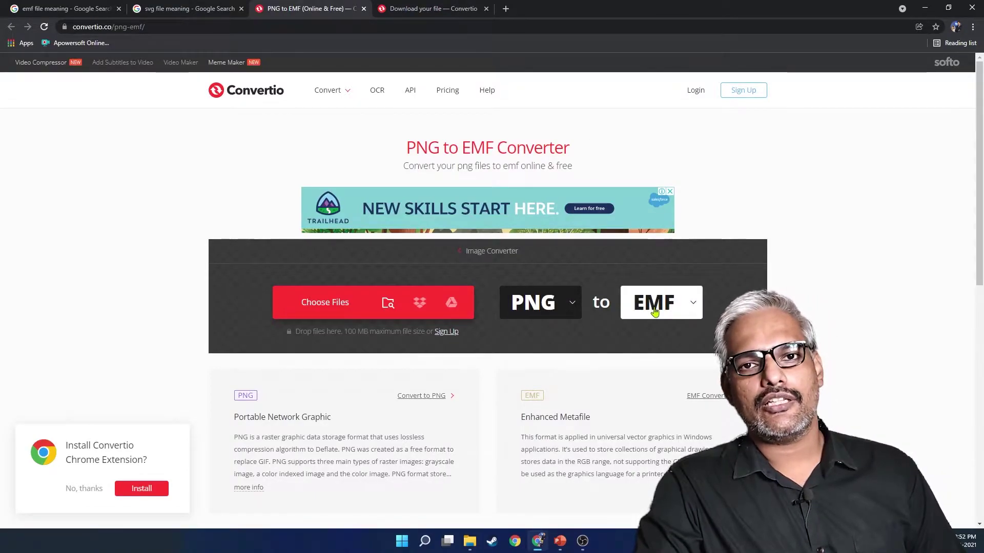
pyautogui.click(438, 8)
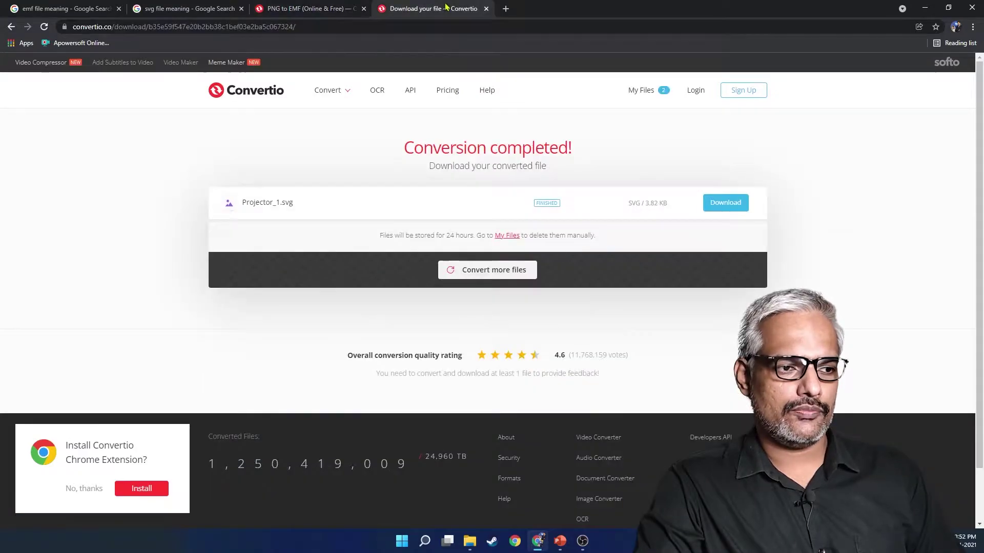
pyautogui.click(29, 13)
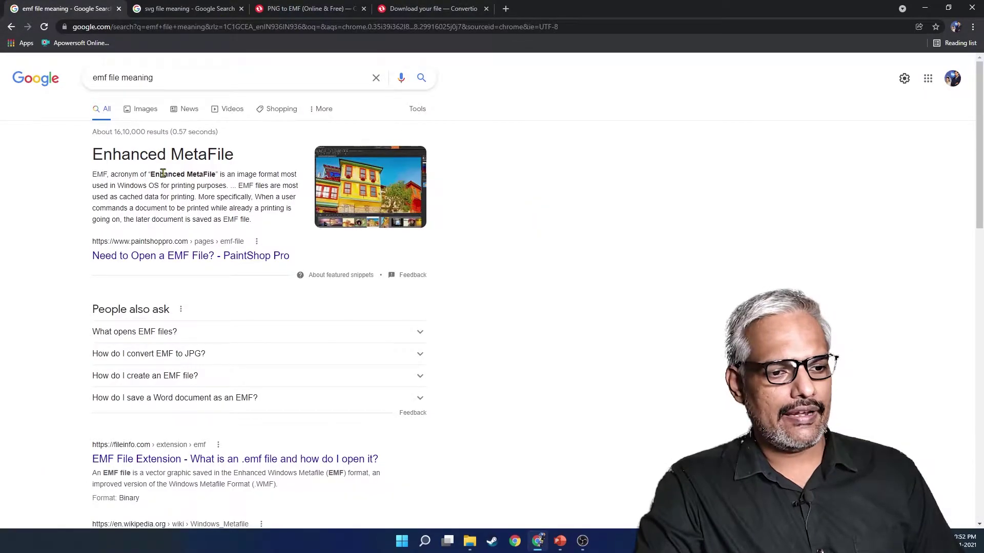
pyautogui.click(190, 10)
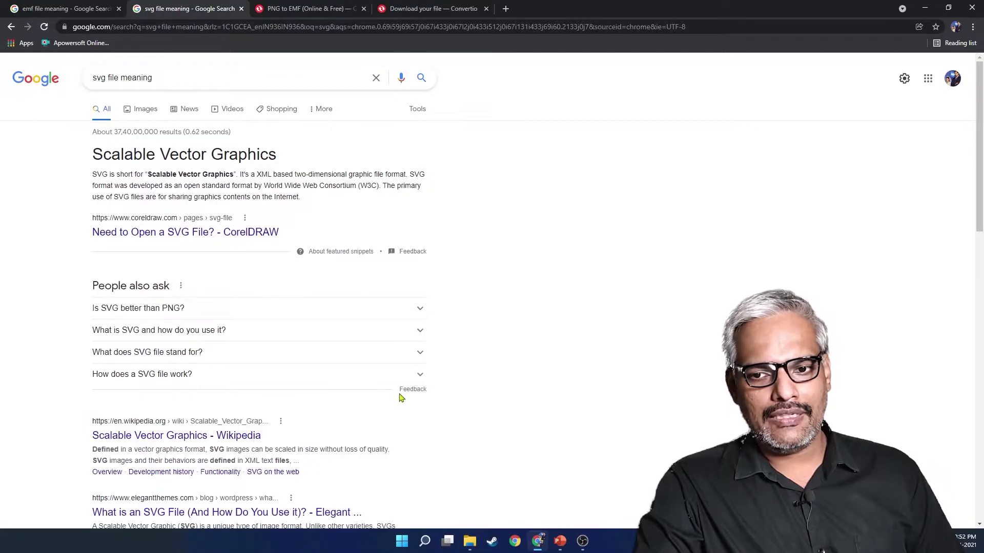
# Step: Place Projector.svg from the Desktop's PPT folder onto the blank slide in PowerPoint
pyautogui.click(926, 8)
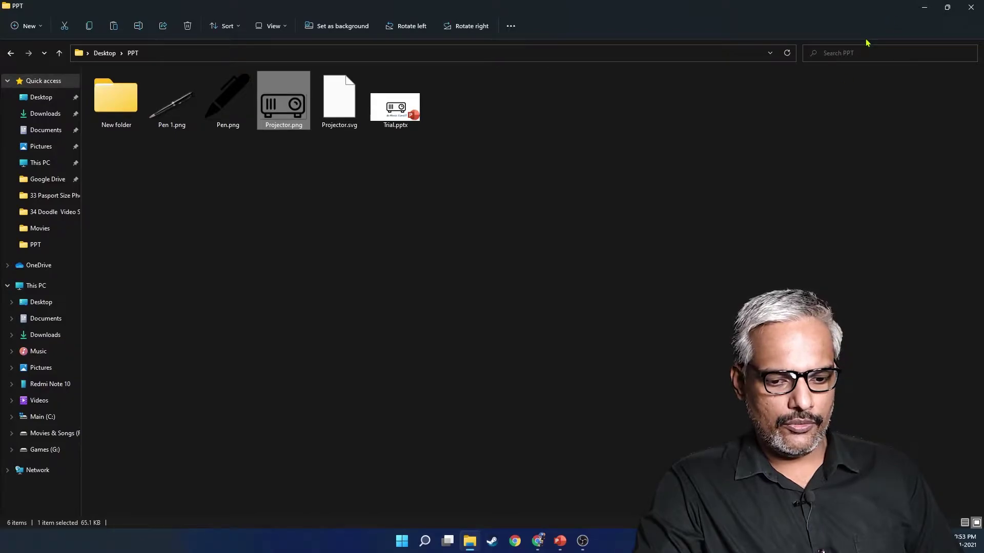
pyautogui.click(561, 541)
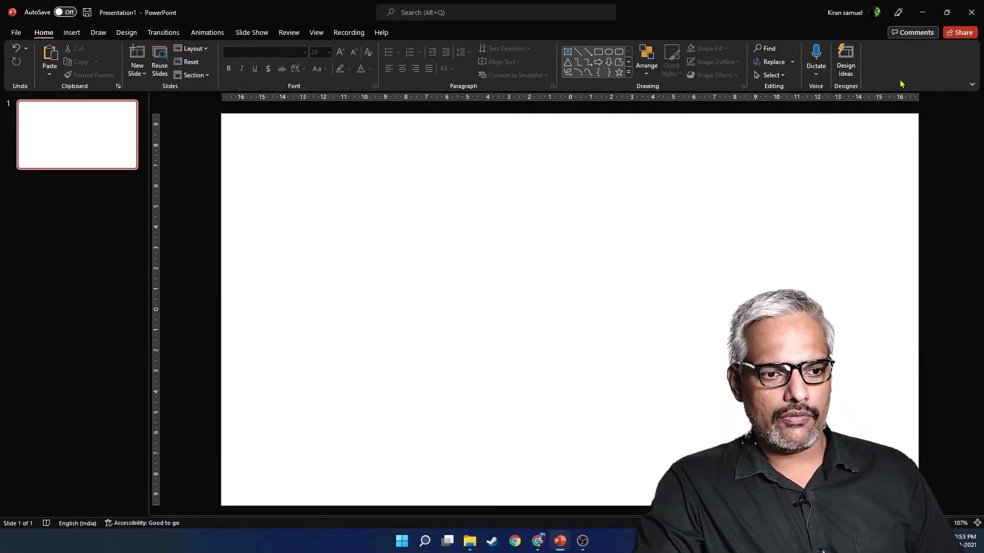
pyautogui.click(924, 6)
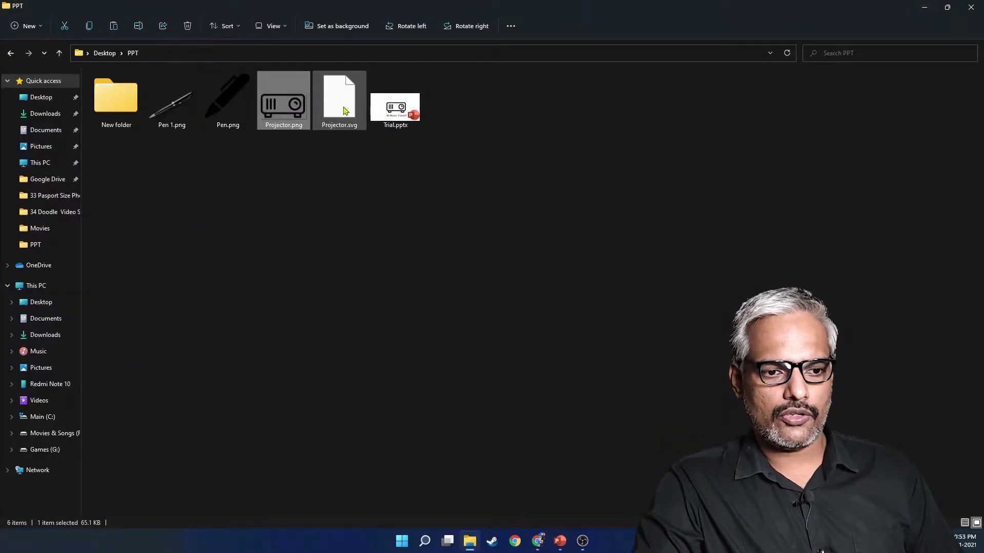
pyautogui.click(339, 122)
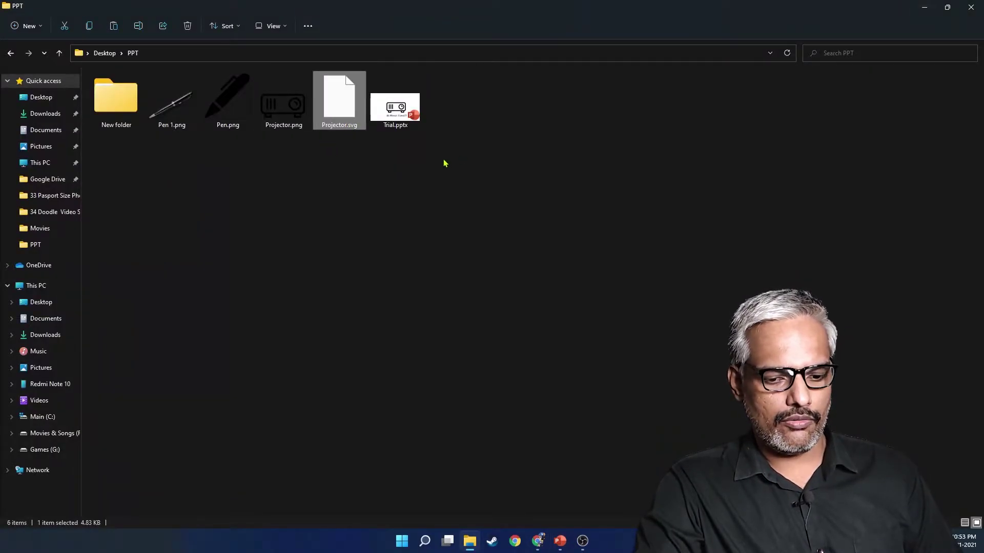
pyautogui.moveTo(343, 106); pyautogui.dragTo(437, 235)
pyautogui.hotkey('alt', 'Tab')
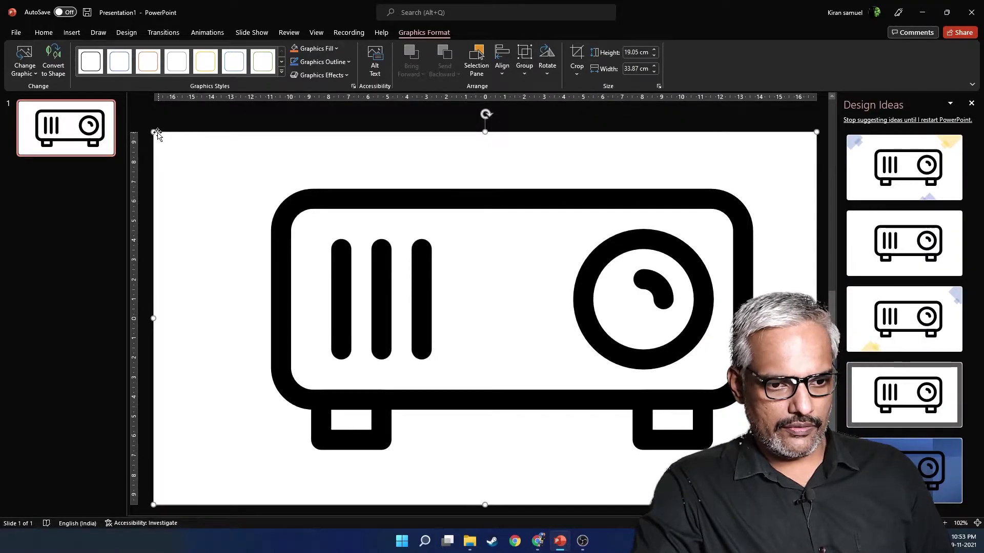
# Step: Shrink the projector graphic to about 14.76 cm high by 26.25 cm wide and reposition it near the slide's centre
pyautogui.moveTo(153, 132); pyautogui.dragTo(314, 222)
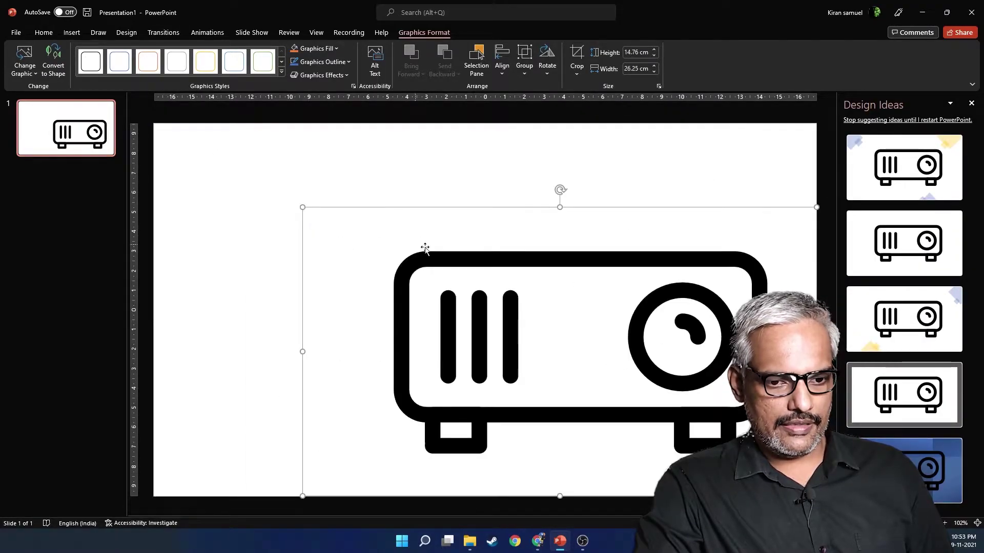
pyautogui.moveTo(494, 266); pyautogui.dragTo(407, 221)
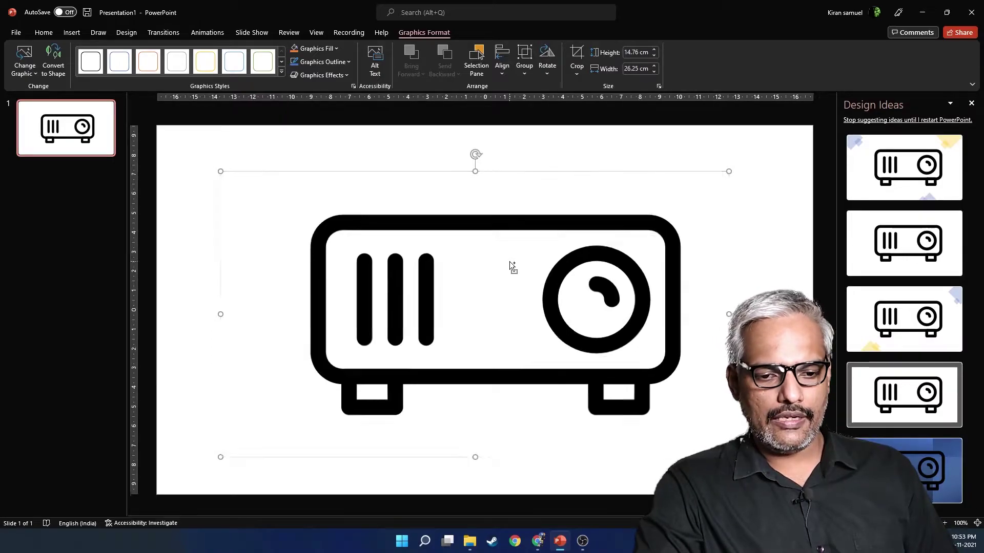
pyautogui.scroll(-5, 510, 262)
pyautogui.scroll(3, 509, 261)
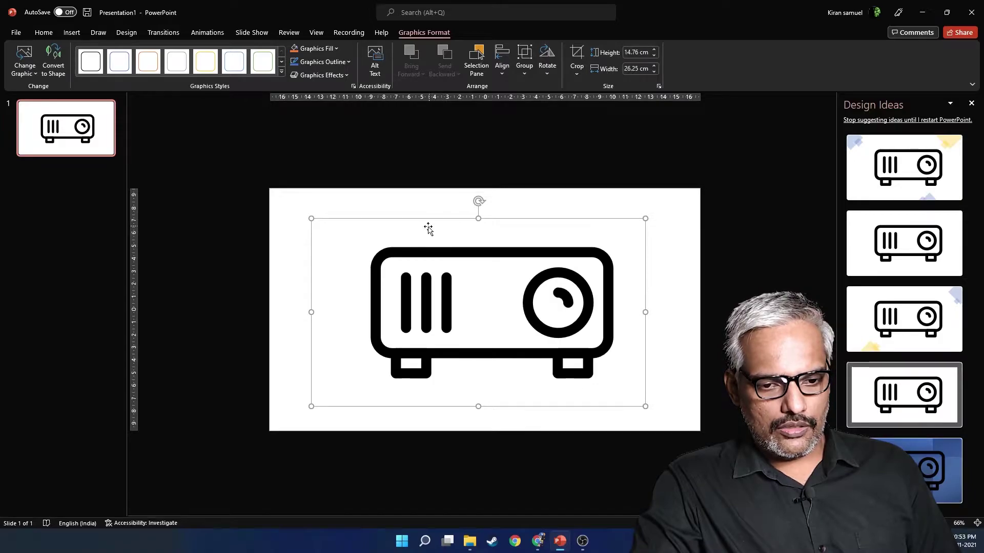
pyautogui.moveTo(523, 257); pyautogui.dragTo(501, 248)
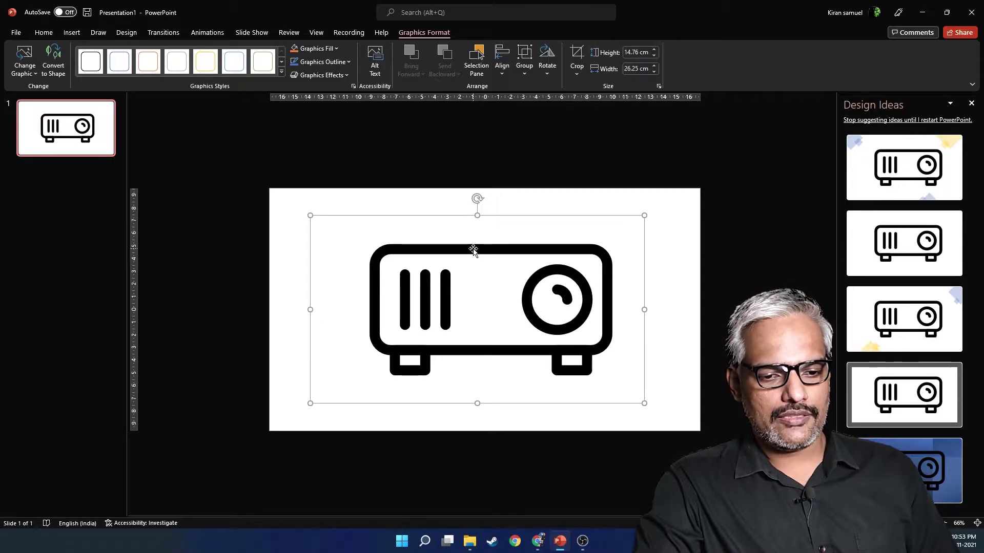
# Step: Ungroup the projector graphic into separate shapes, accepting its conversion to a Microsoft Office drawing object, and deselect the shapes
pyautogui.rightClick(526, 220)
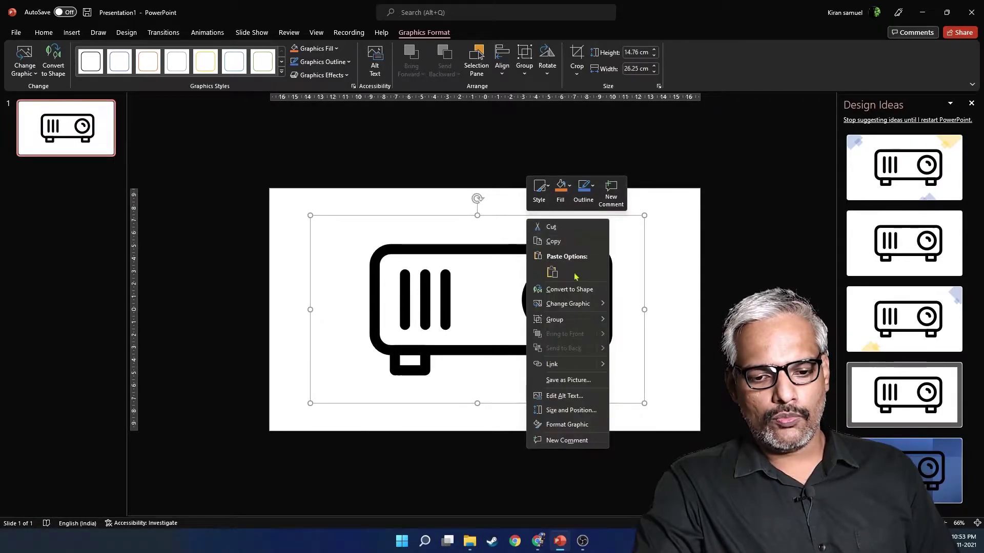
pyautogui.moveTo(579, 320)
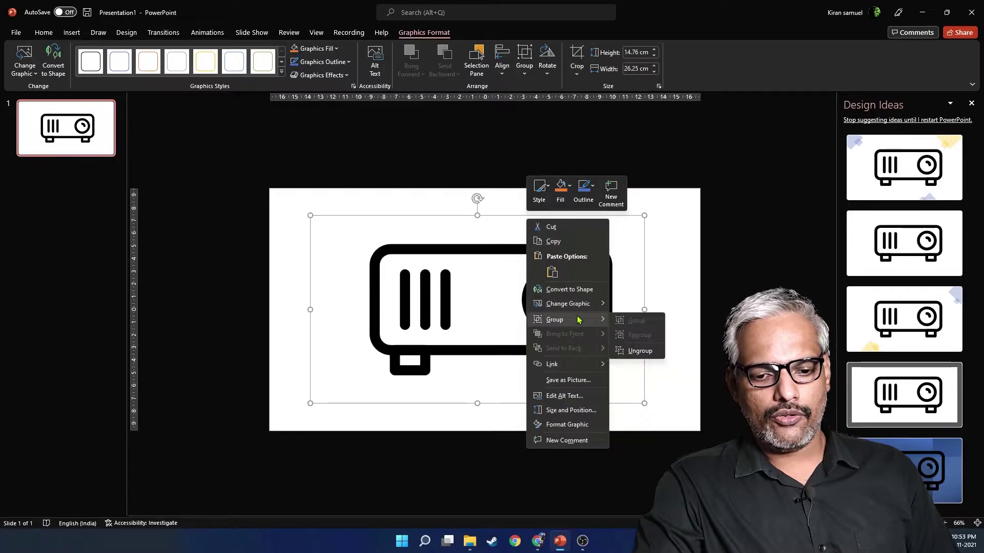
pyautogui.click(640, 351)
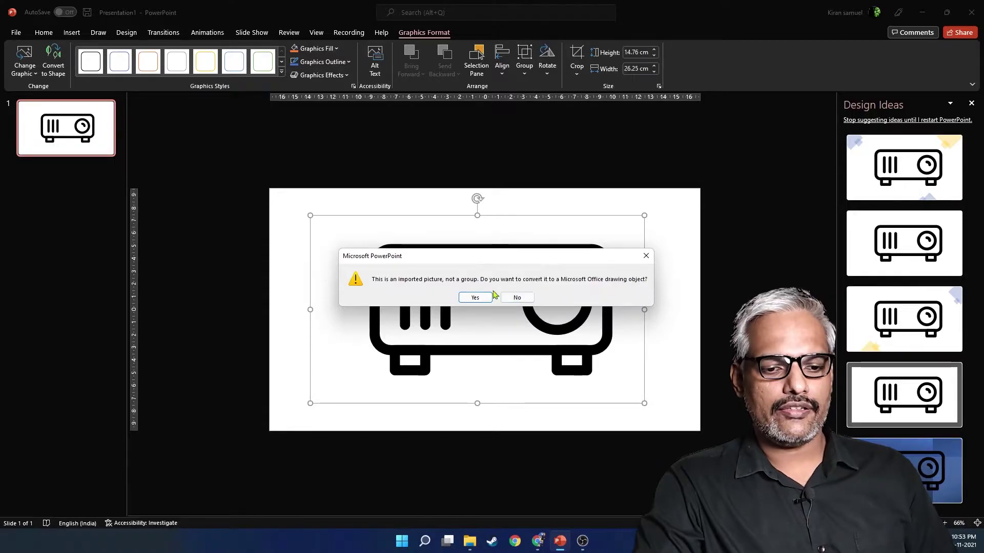
pyautogui.click(476, 298)
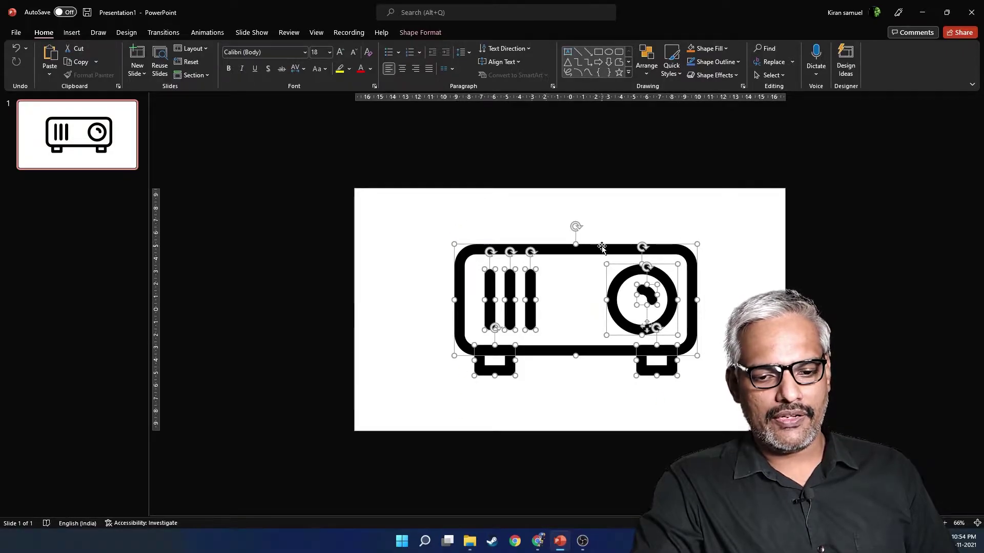
pyautogui.click(588, 380)
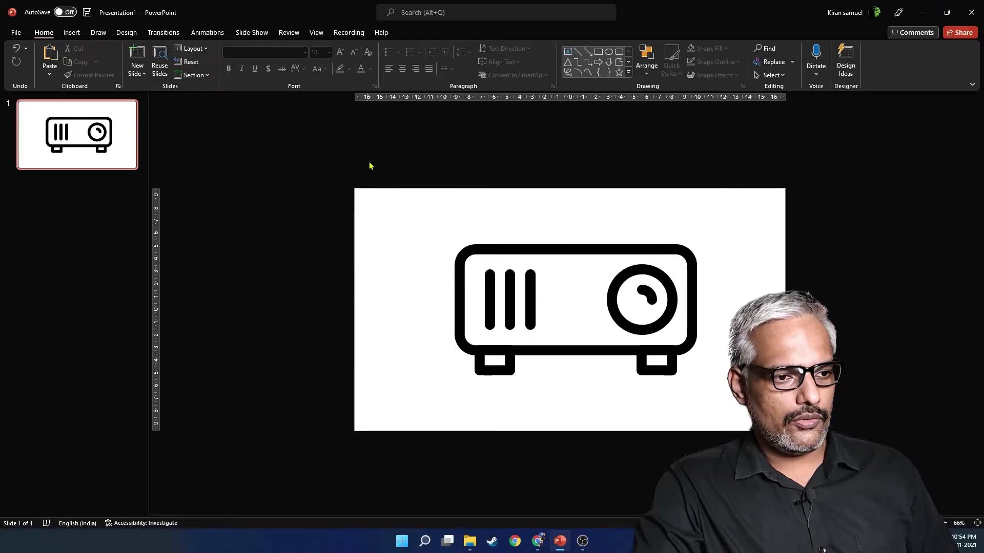
# Step: Show the Selection pane and rename the projector's left foot shape to "L leg"
pyautogui.click(766, 75)
pyautogui.click(791, 118)
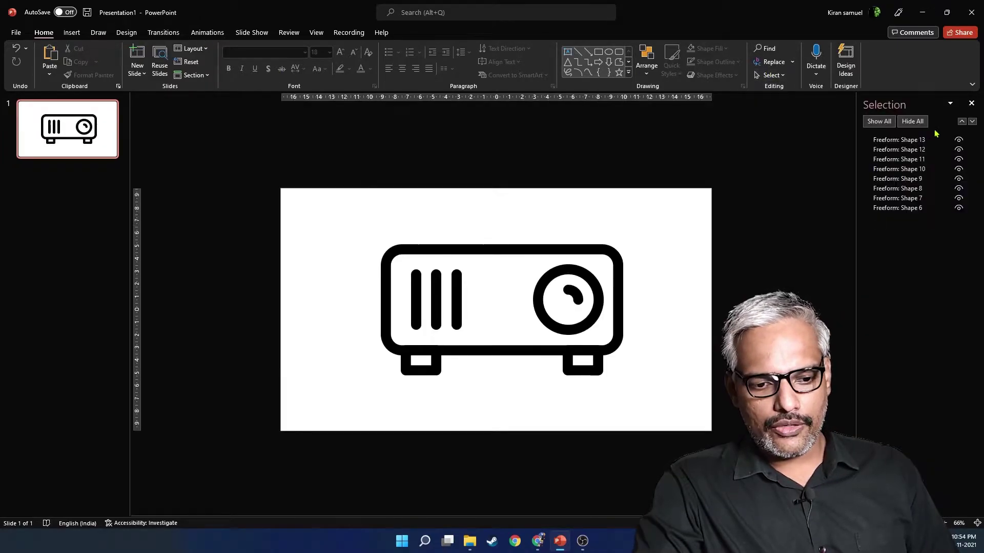
pyautogui.click(420, 373)
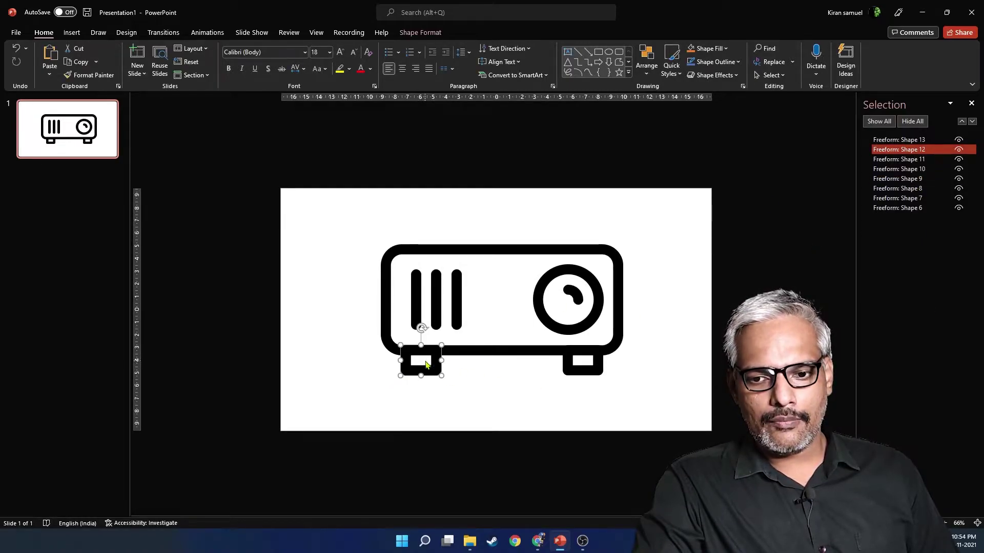
pyautogui.click(909, 150)
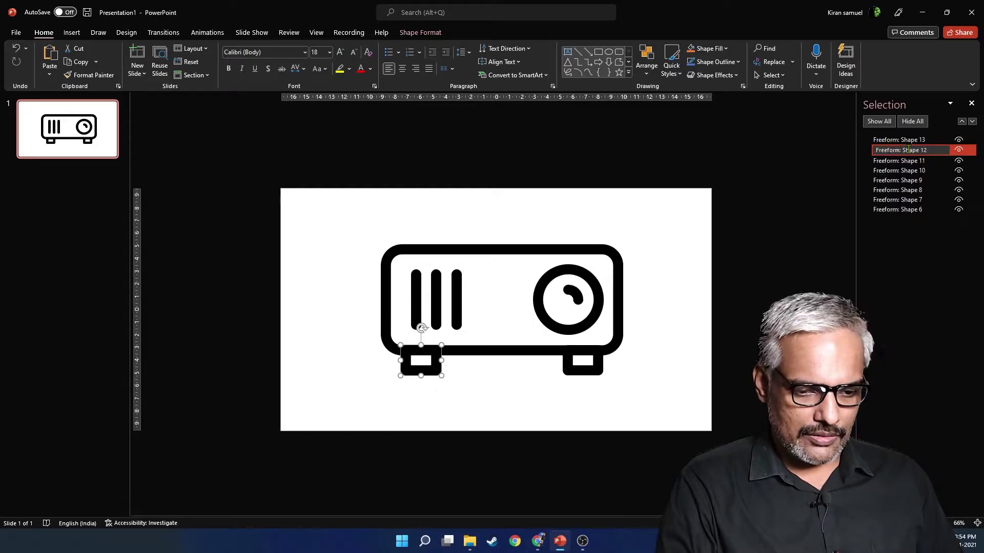
pyautogui.hotkey('ctrl', 'a')
pyautogui.press('BackSpace')
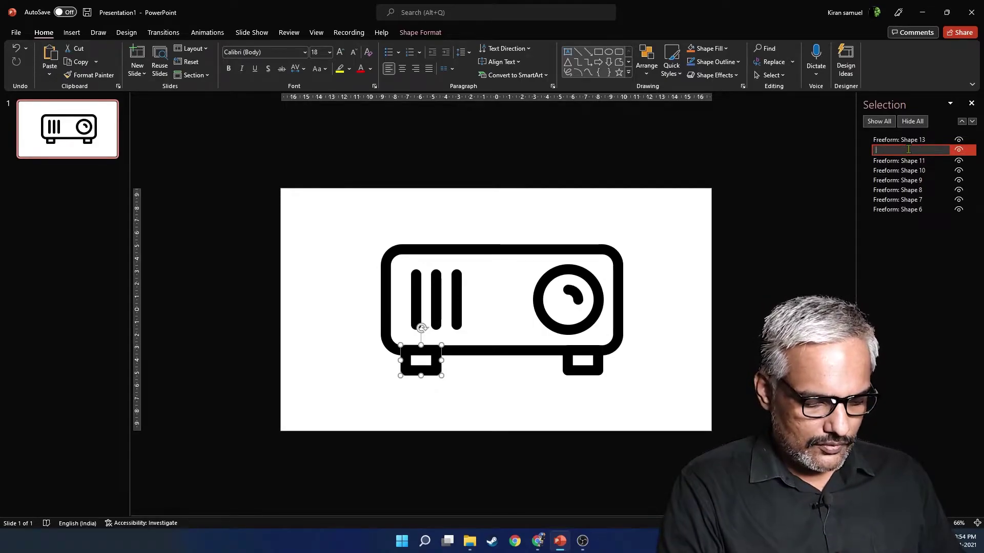
pyautogui.write('L')
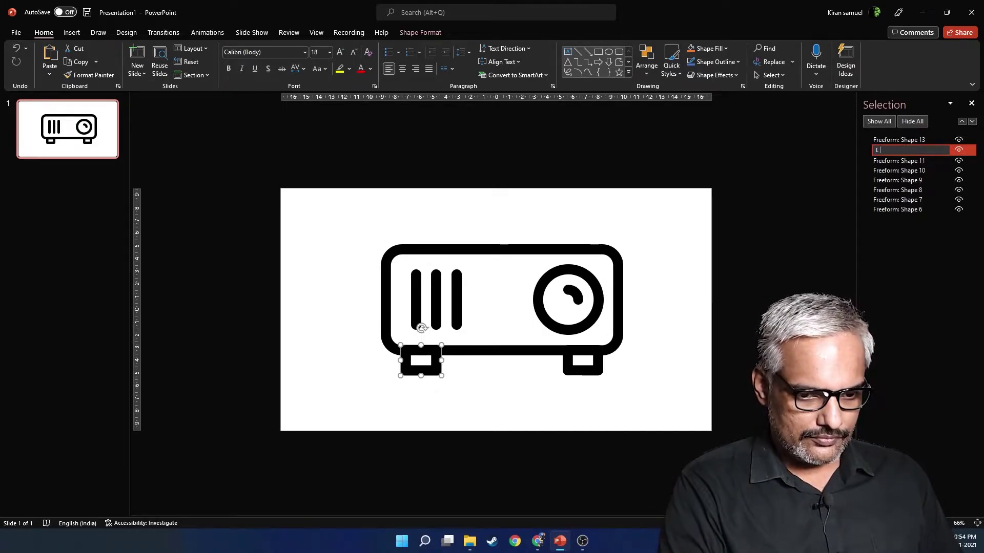
pyautogui.write(' legh')
pyautogui.press('BackSpace')
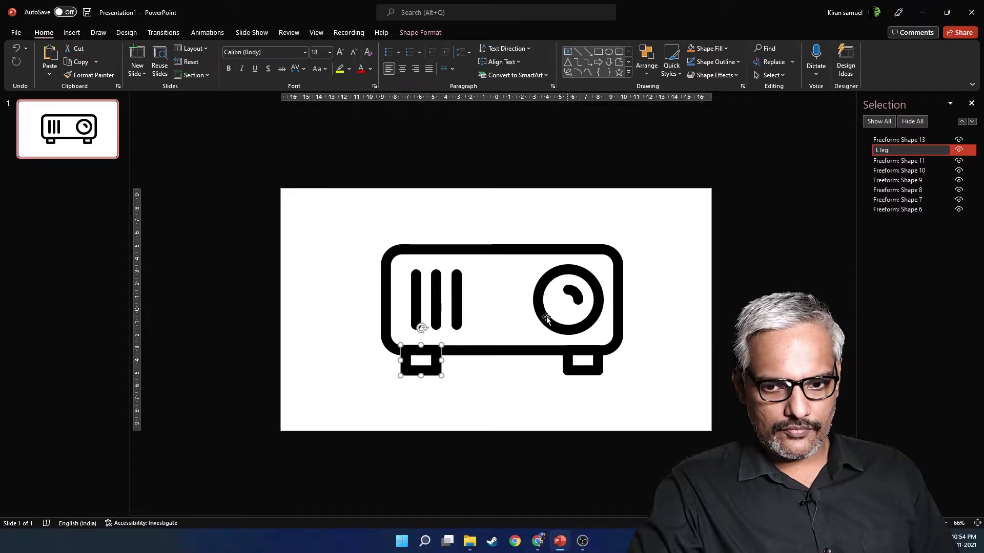
# Step: Rename the projector's right foot shape to "R leg"
pyautogui.click(597, 365)
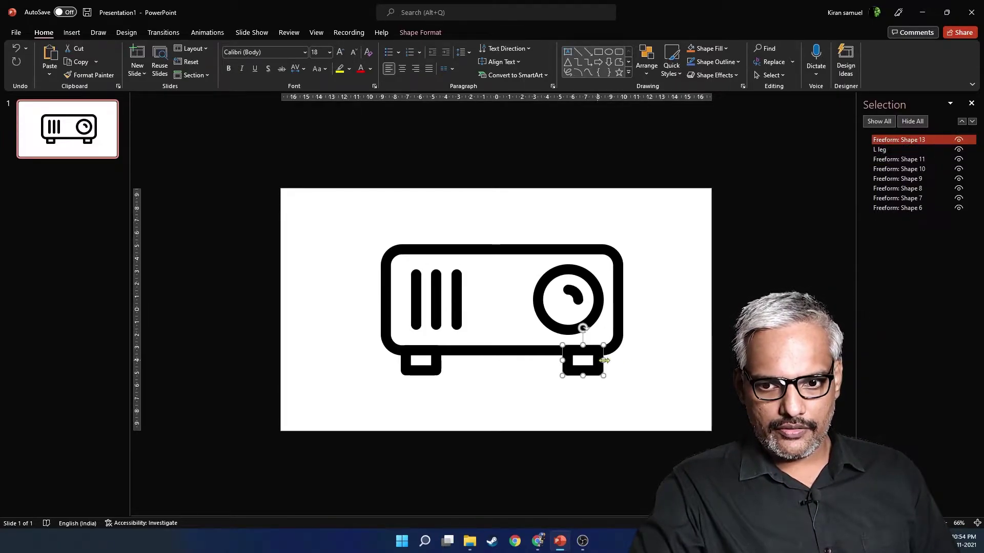
pyautogui.click(894, 141)
pyautogui.press('BackSpace')
pyautogui.press('BackSpace')
pyautogui.press('BackSpace')
pyautogui.press('BackSpace')
pyautogui.press('BackSpace')
pyautogui.press('BackSpace')
pyautogui.press('BackSpace')
pyautogui.press('BackSpace')
pyautogui.press('BackSpace')
pyautogui.press('BackSpace')
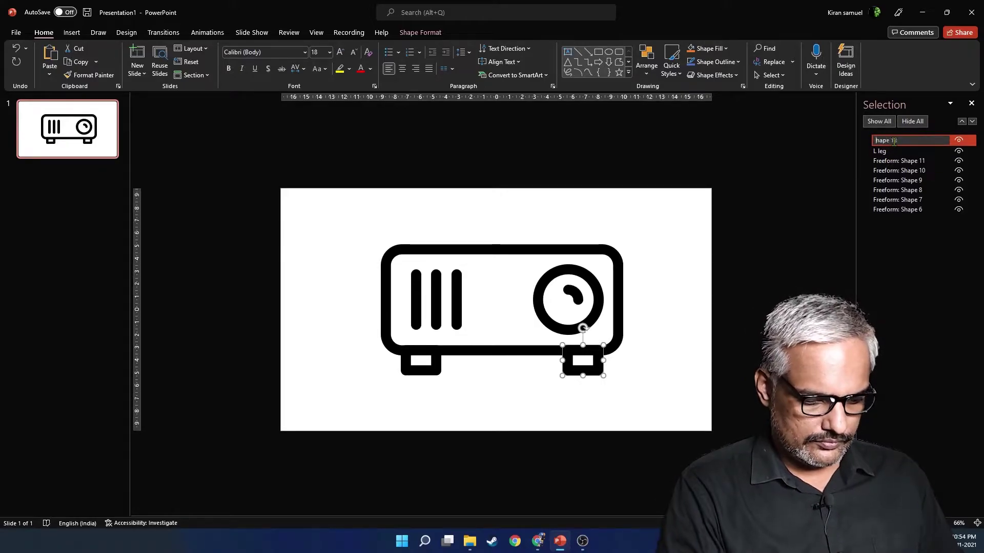
pyautogui.write('R leg')
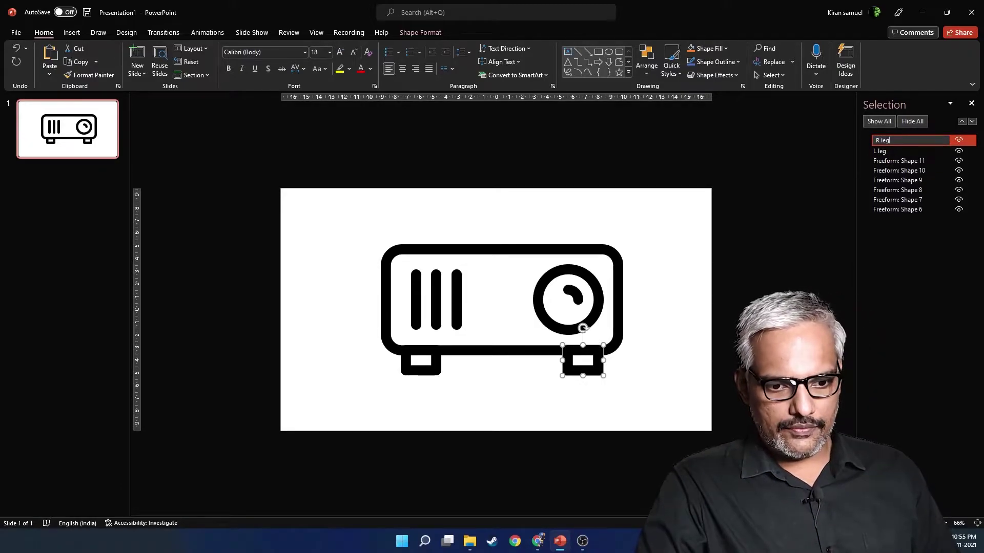
pyautogui.click(478, 367)
# Step: Rename the projector's rounded body outline shape to "Boarder"
pyautogui.click(512, 352)
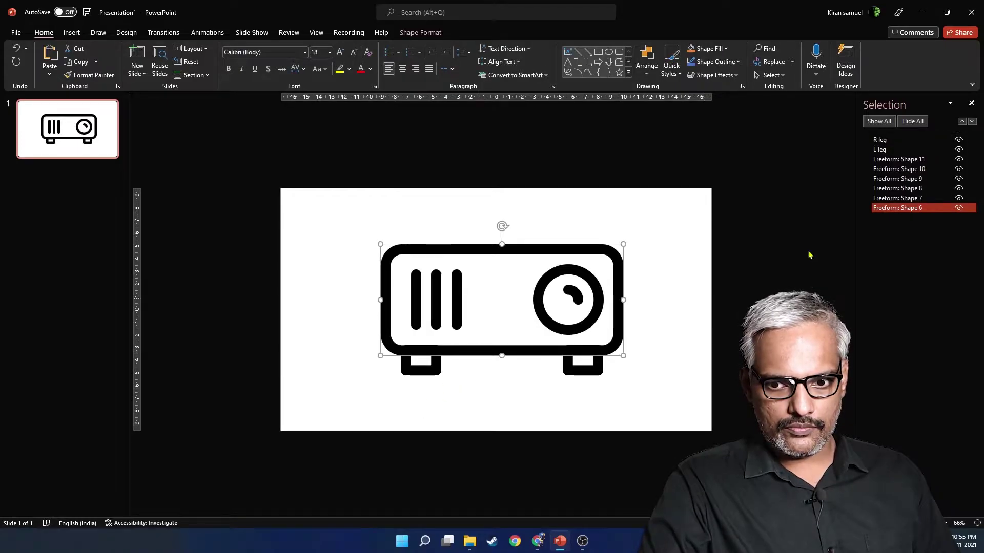
pyautogui.click(905, 208)
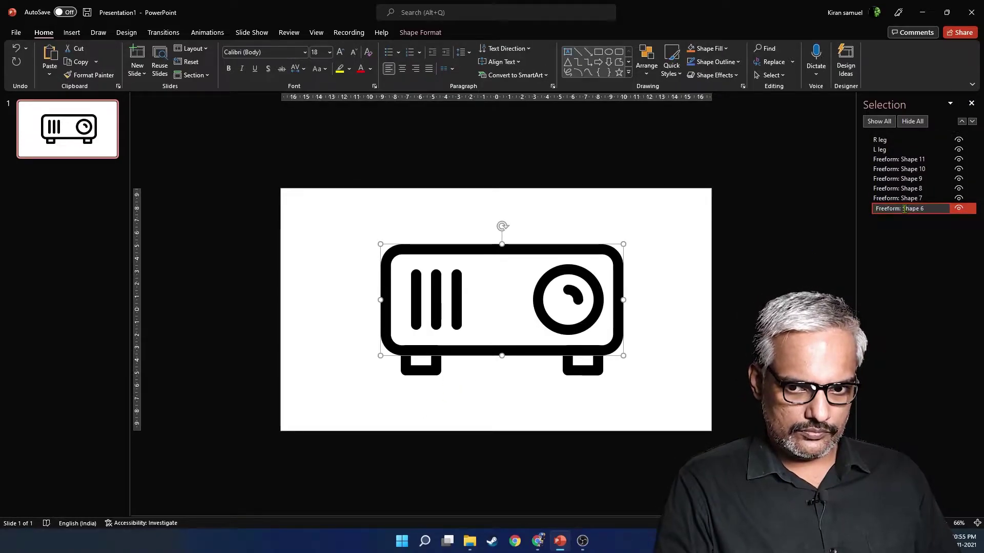
pyautogui.hotkey('ctrl', 'a')
pyautogui.write('Bo')
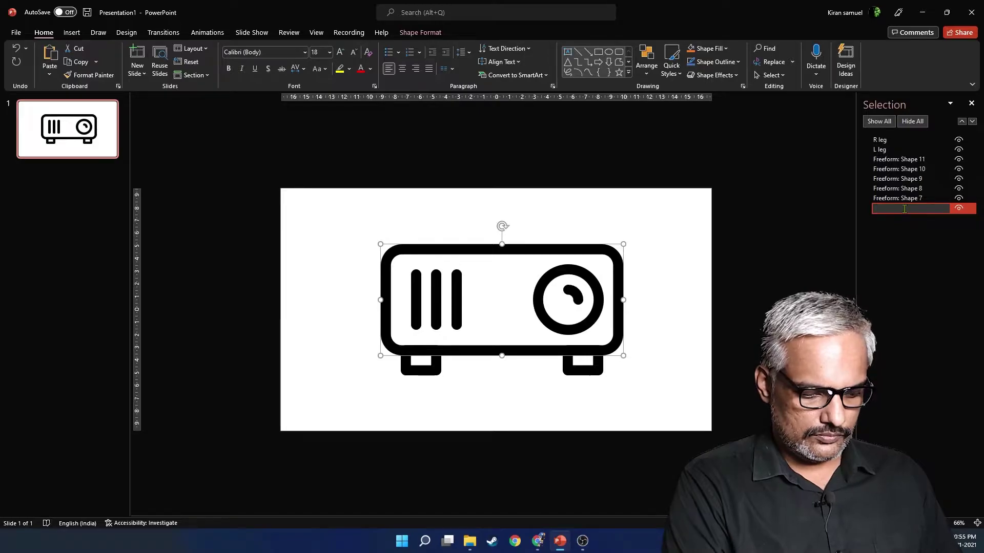
pyautogui.write('arder')
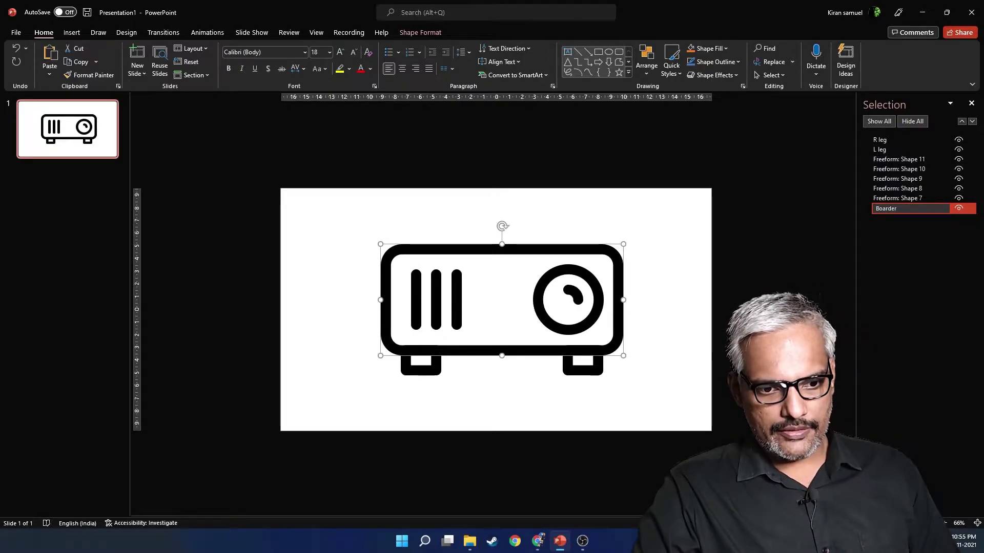
# Step: Group the three vertical vent bars on the projector body into one object
pyautogui.click(417, 295)
pyautogui.click(438, 297)
pyautogui.press('Tab')
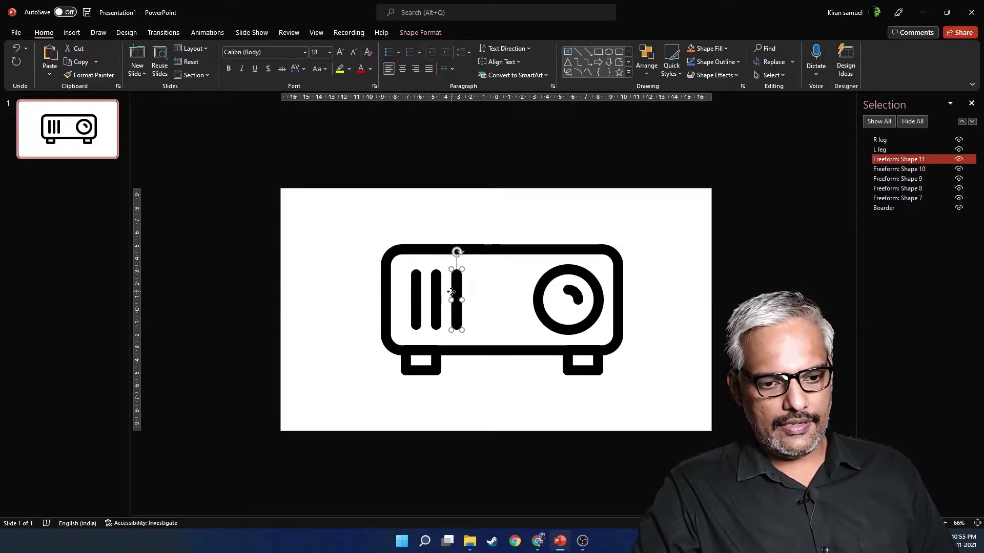
pyautogui.click(411, 287)
pyautogui.click(436, 286)
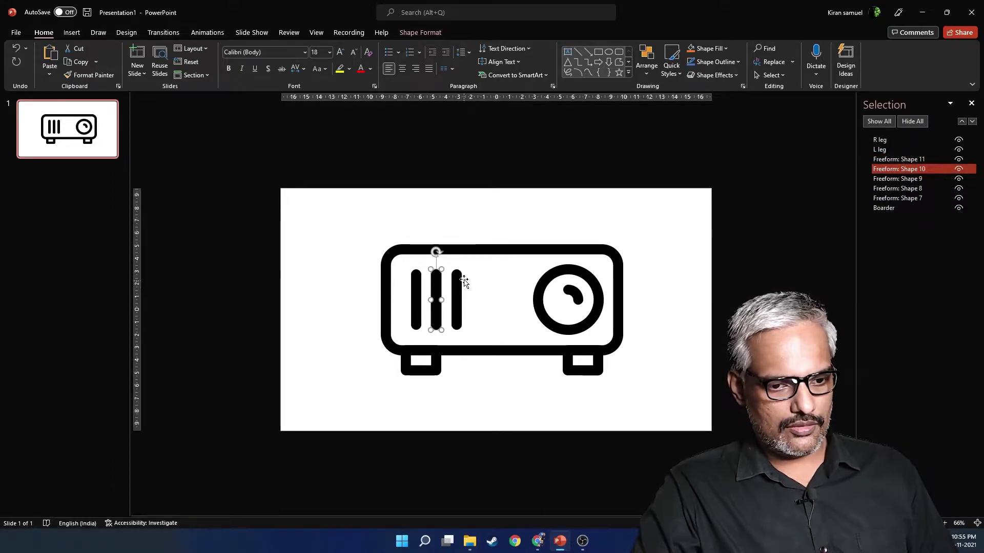
pyautogui.click(419, 288)
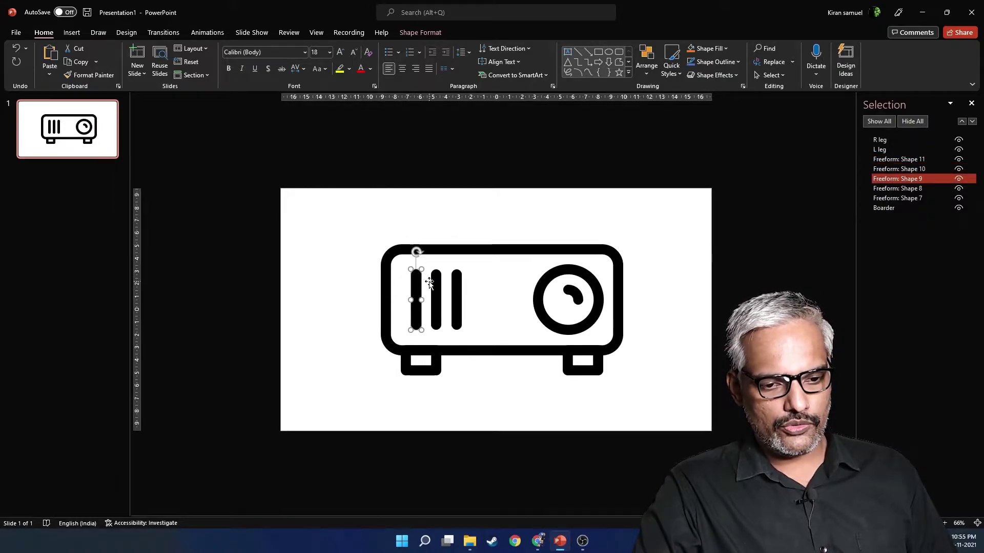
pyautogui.keyDown('shift'); pyautogui.click(440, 291); pyautogui.keyUp('shift')
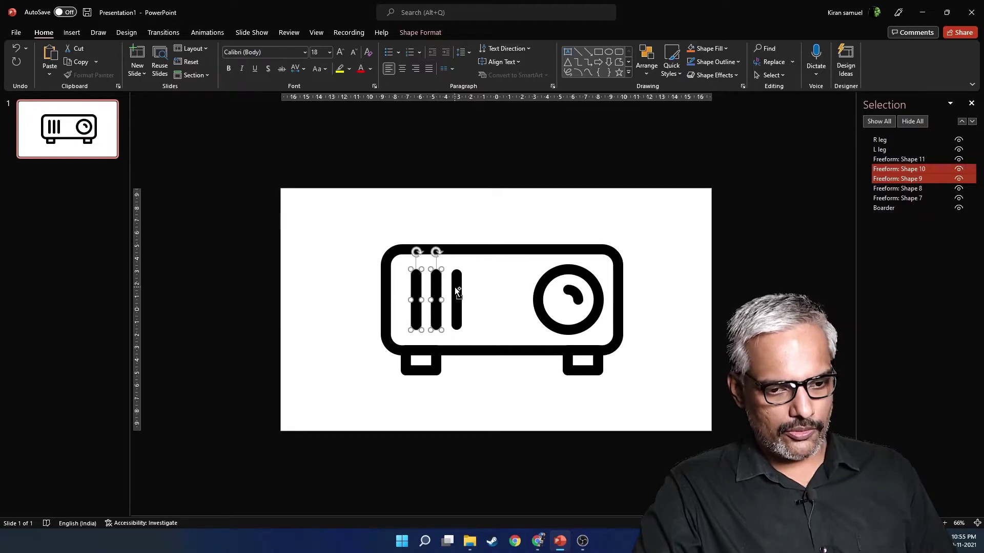
pyautogui.keyDown('shift'); pyautogui.click(456, 290); pyautogui.keyUp('shift')
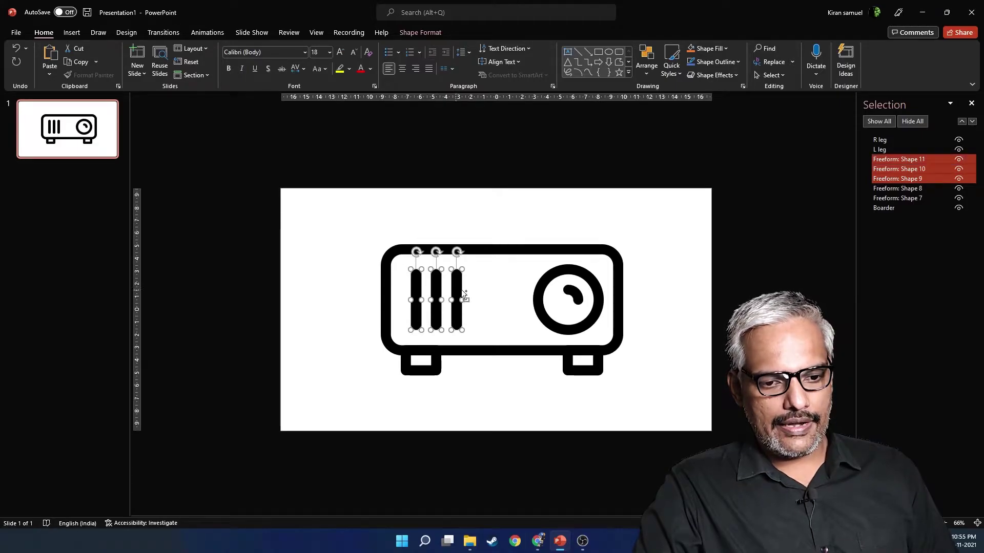
pyautogui.rightClick(454, 278)
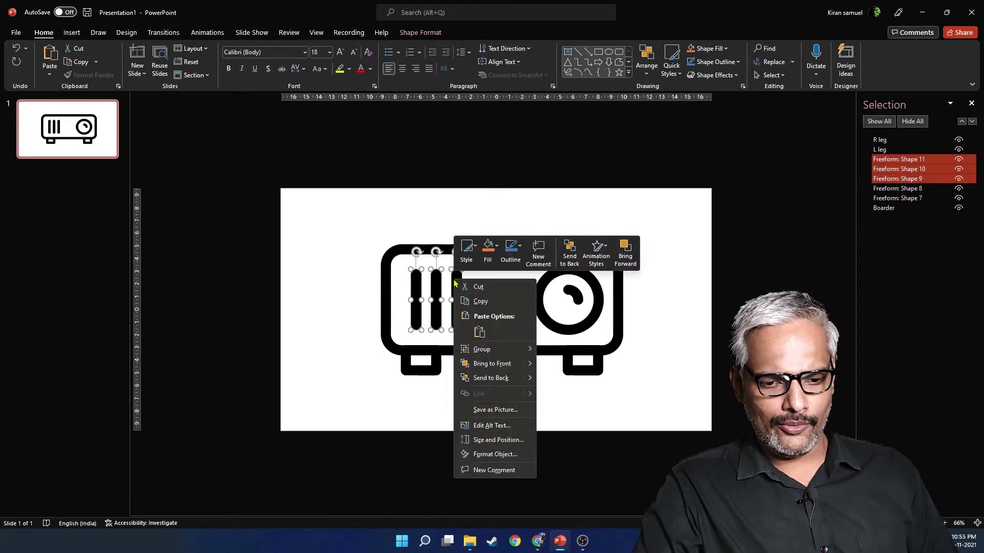
pyautogui.click(553, 350)
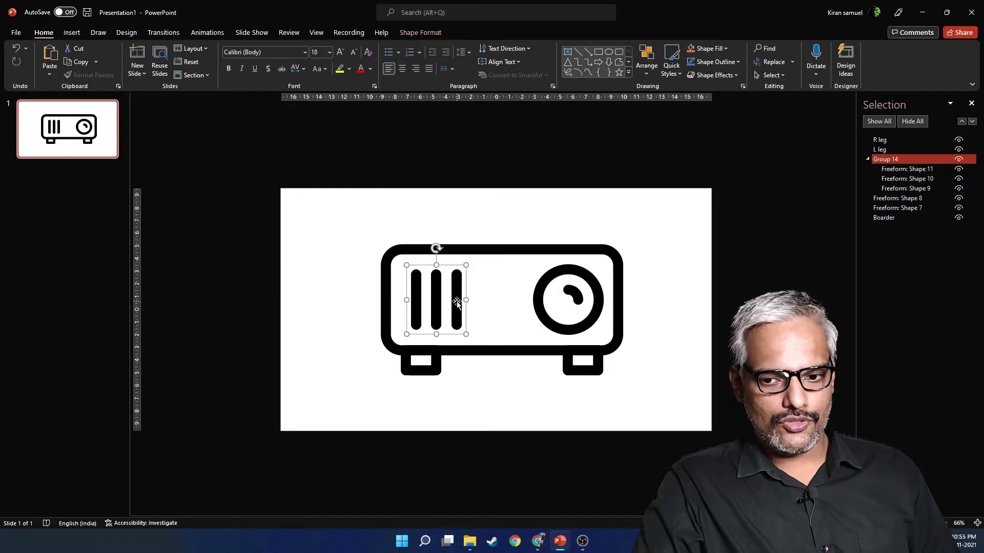
# Step: Rename the group of vent bars to "Exhaust"
pyautogui.click(894, 161)
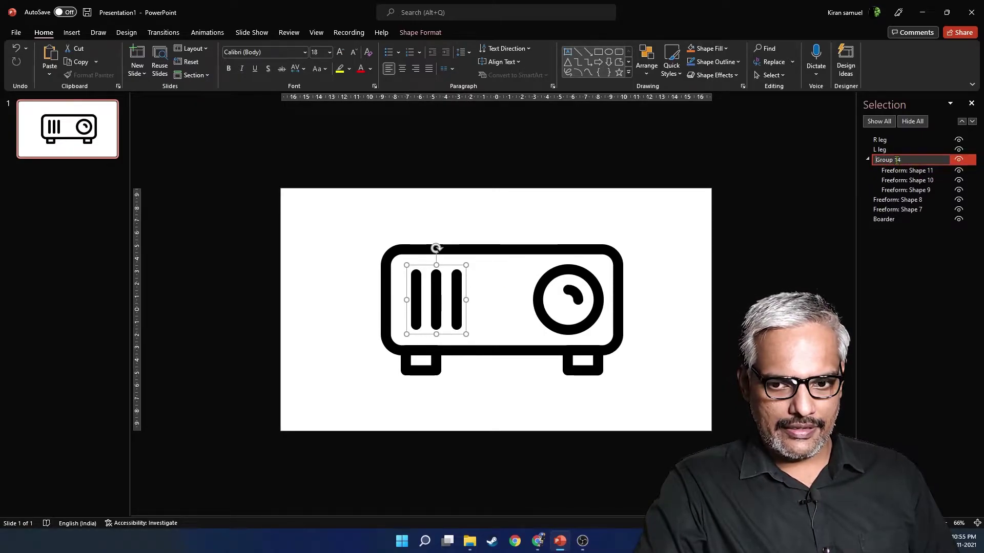
pyautogui.write('Ex')
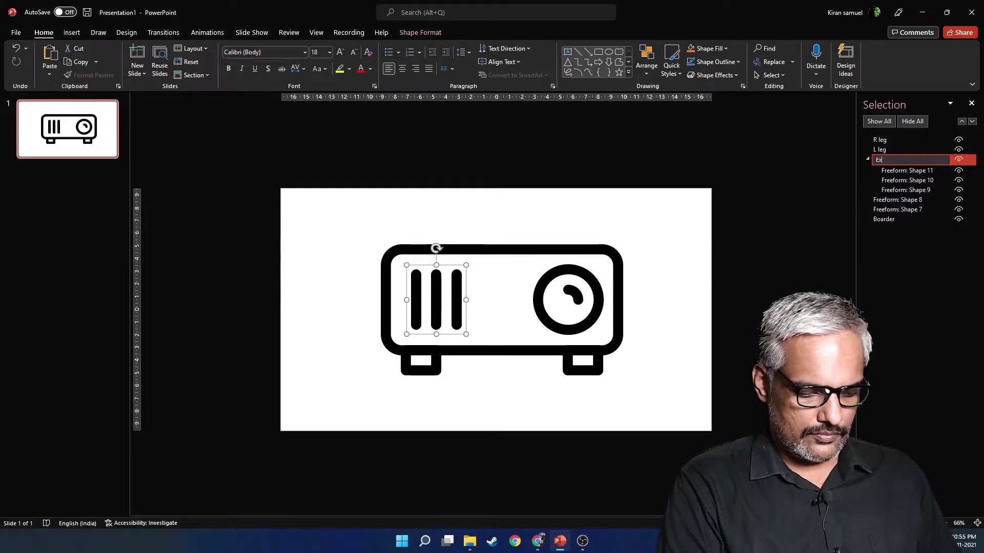
pyautogui.write('haust')
pyautogui.press('Return')
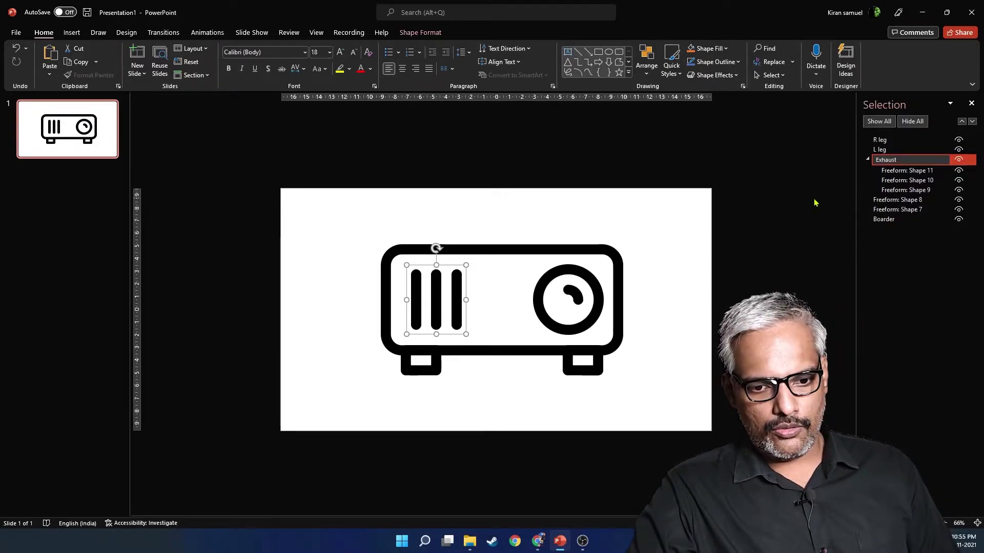
# Step: Group the projector's lens ring with the small curved highlight inside it
pyautogui.click(677, 263)
pyautogui.click(584, 279)
pyautogui.keyDown('shift'); pyautogui.click(579, 299); pyautogui.keyUp('shift')
pyautogui.rightClick(584, 294)
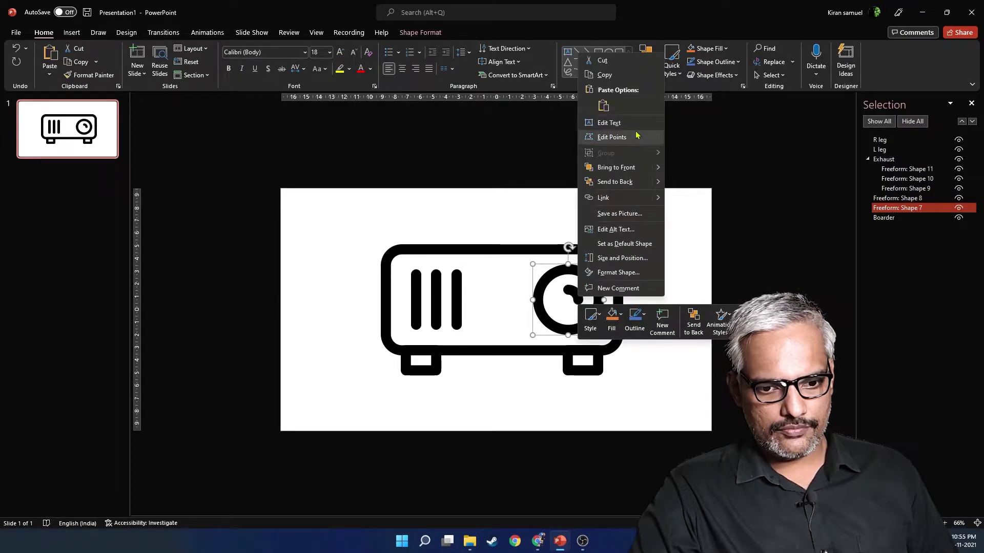
pyautogui.press('Escape')
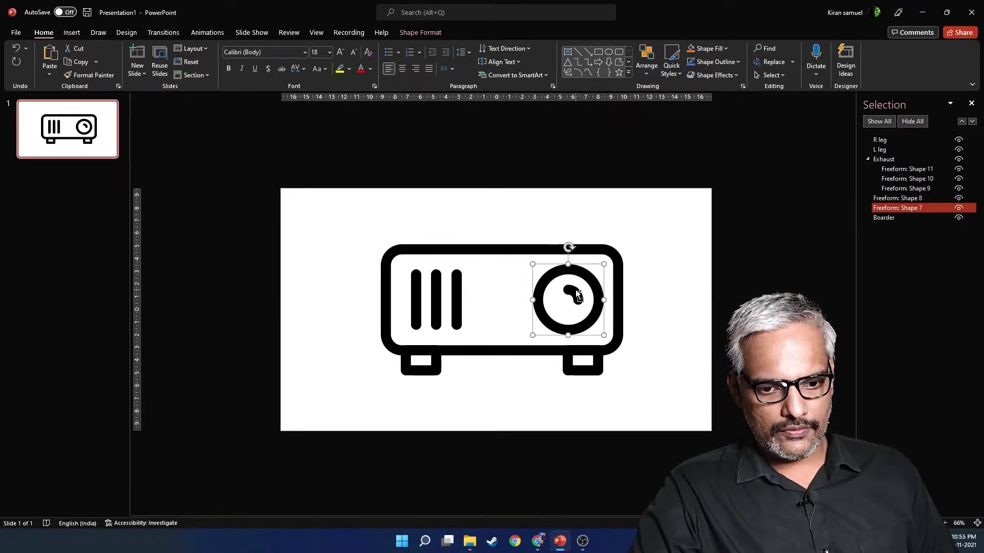
pyautogui.keyDown('shift'); pyautogui.click(578, 294); pyautogui.keyUp('shift')
pyautogui.rightClick(580, 291)
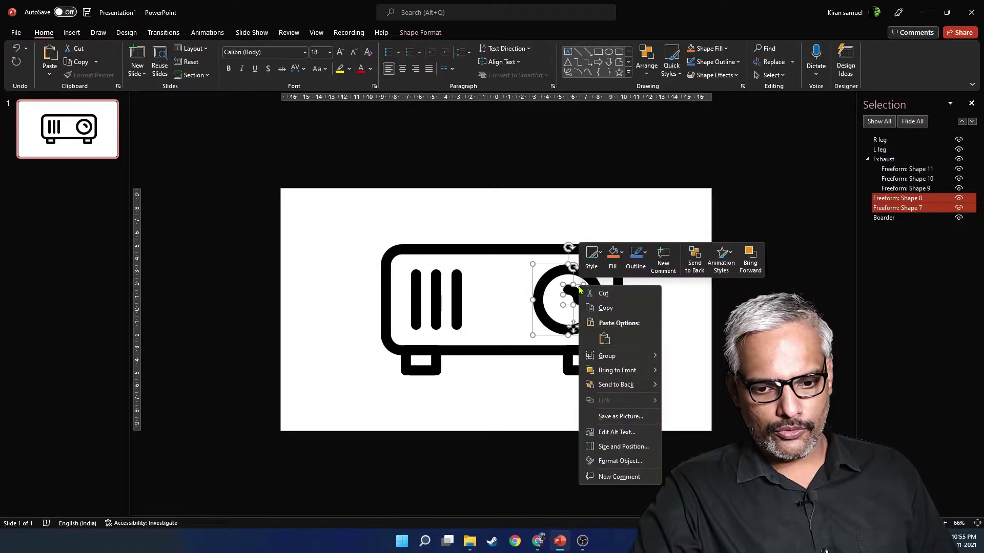
pyautogui.moveTo(632, 359)
pyautogui.click(682, 355)
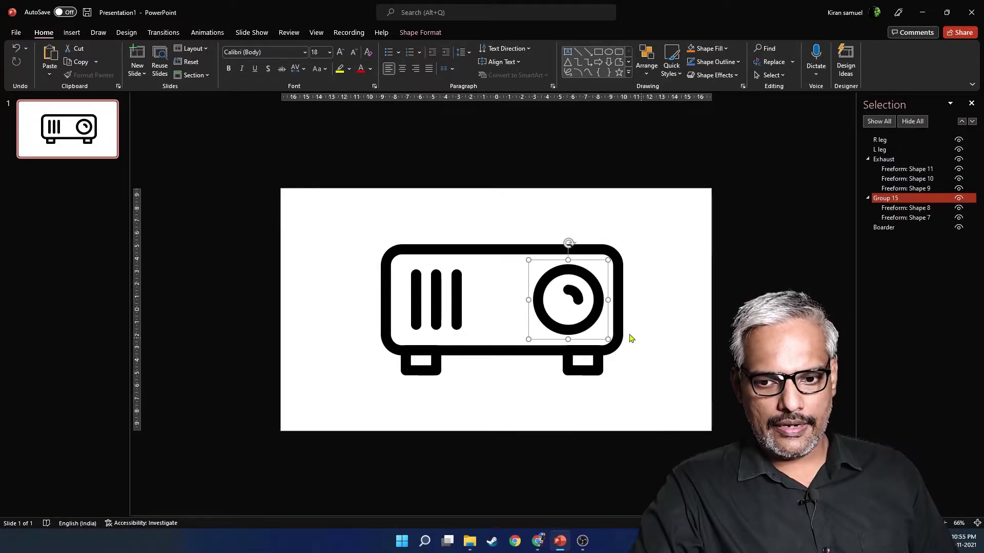
# Step: Rename the lens group to "Lens" and collapse the Exhaust and Lens groups in the object list
pyautogui.doubleClick(887, 198)
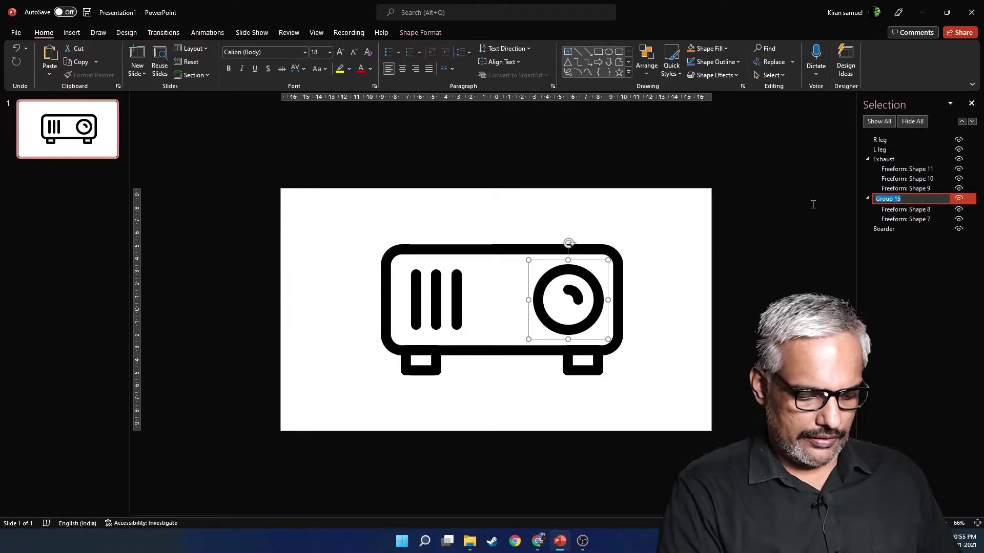
pyautogui.write('Lens')
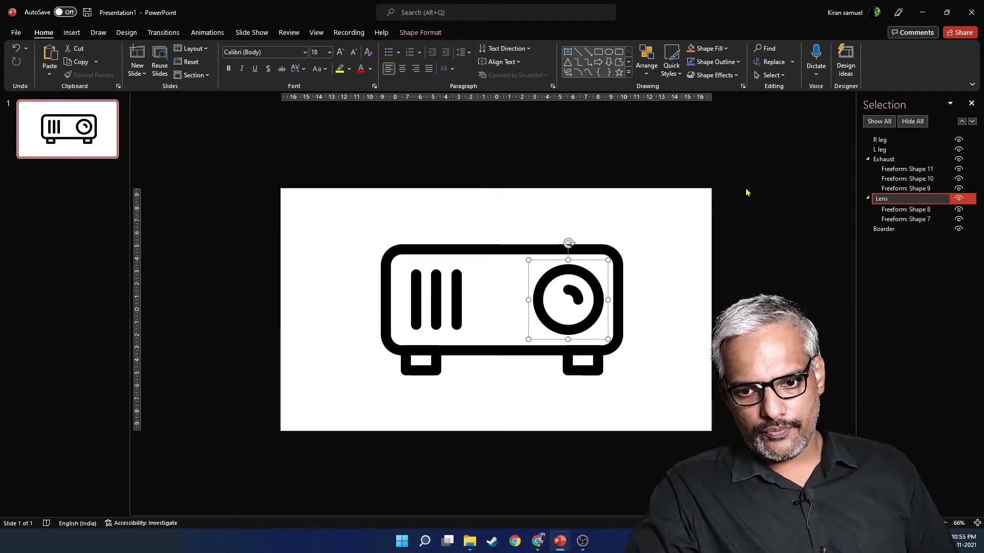
pyautogui.click(854, 200)
pyautogui.click(867, 160)
pyautogui.click(867, 168)
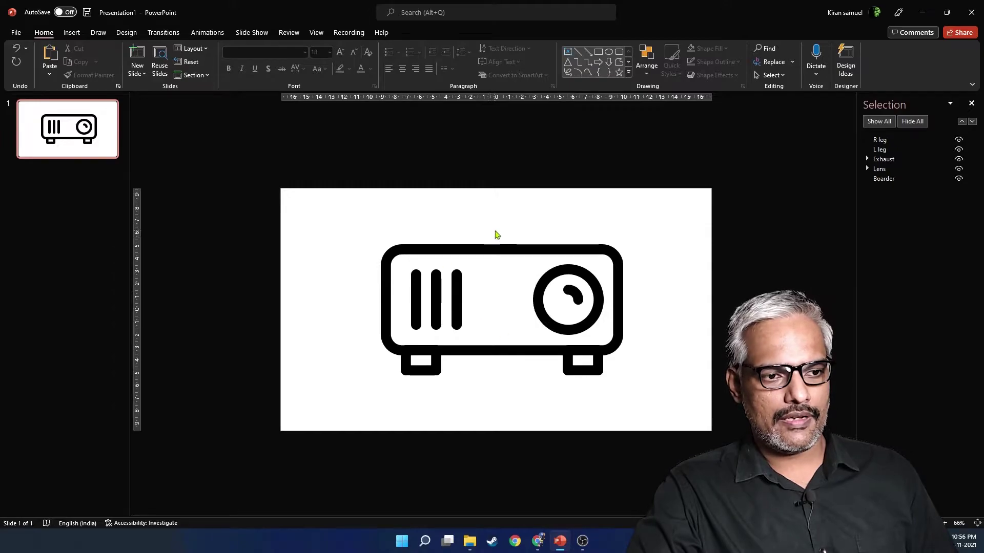
# Step: Show the Animation Pane and widen it
pyautogui.click(207, 32)
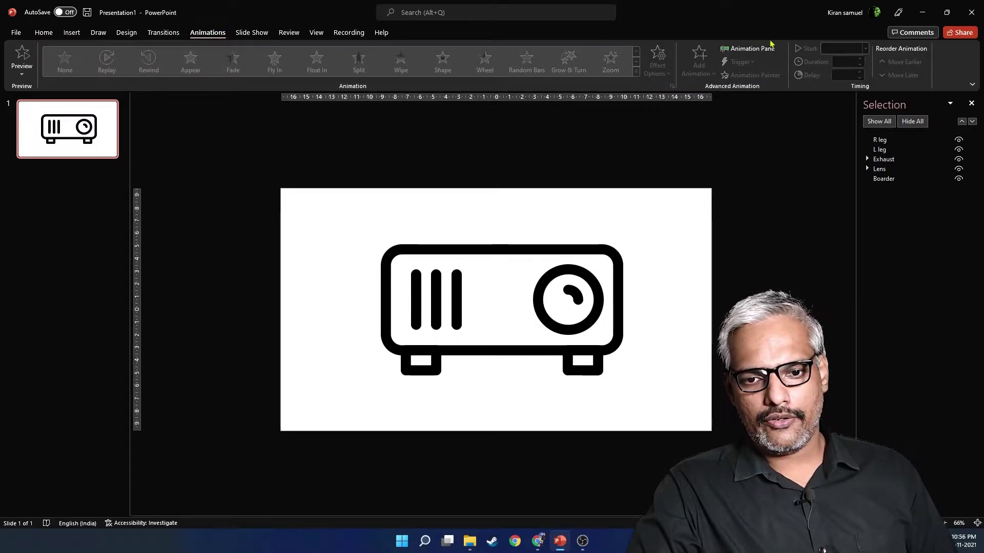
pyautogui.click(749, 48)
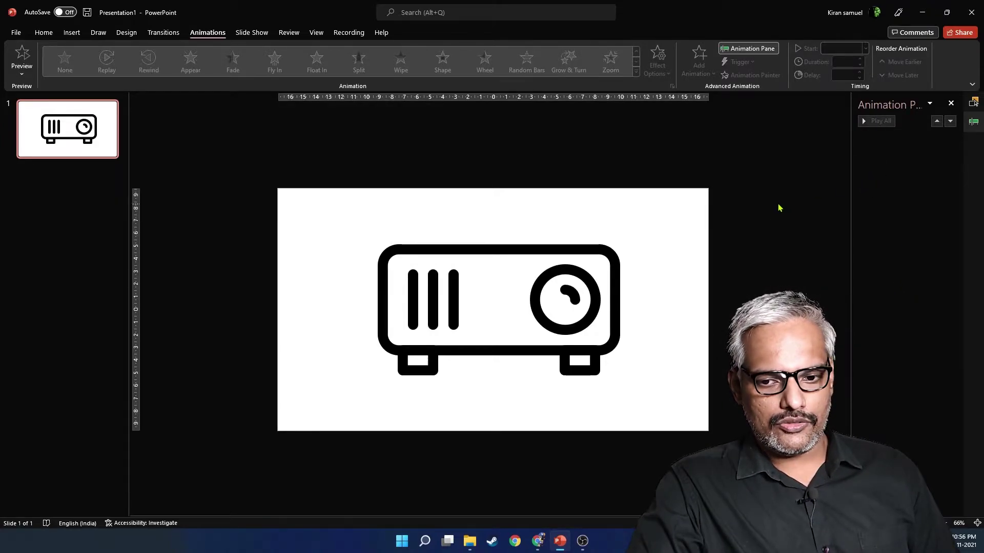
pyautogui.moveTo(852, 212); pyautogui.dragTo(708, 212)
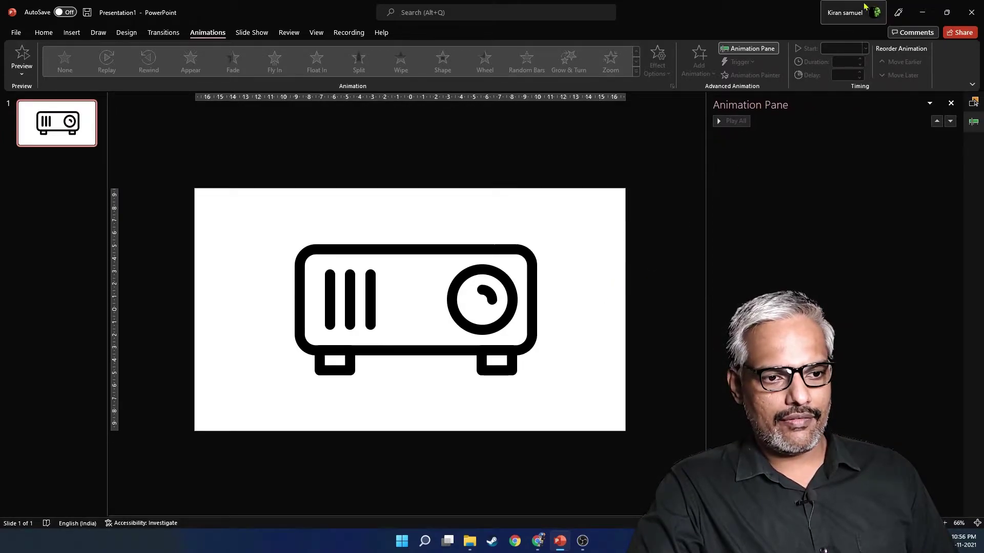
# Step: Insert the picture "Pen 1.png" from the desktop's PPT folder onto the projector slide
pyautogui.click(923, 12)
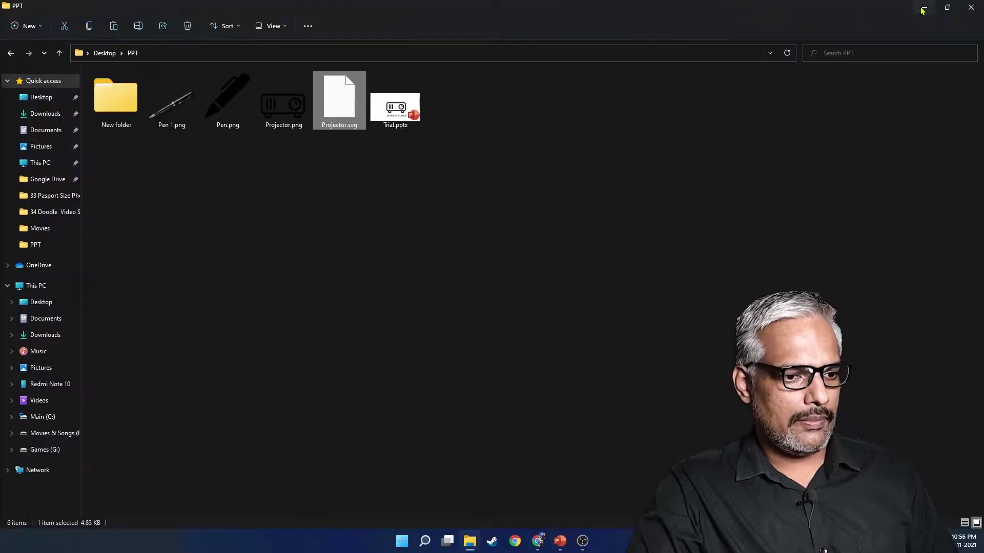
pyautogui.click(167, 113)
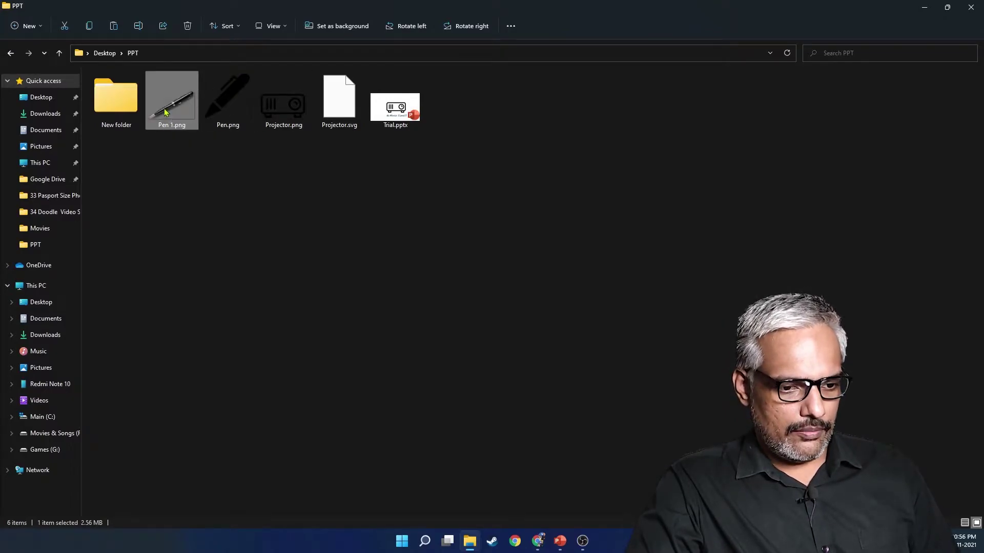
pyautogui.moveTo(163, 109); pyautogui.dragTo(318, 333)
pyautogui.hotkey('alt', 'Tab')
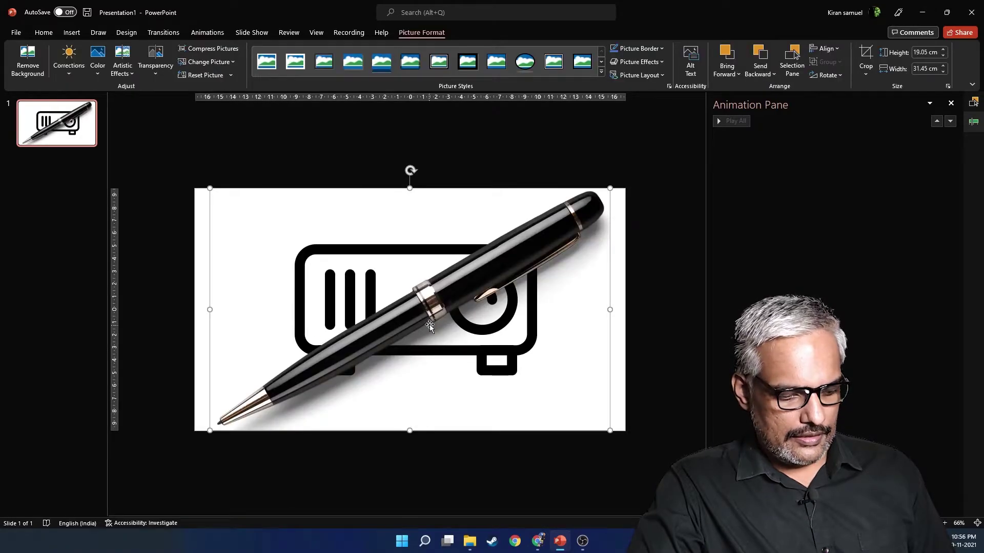
# Step: Shrink the pen picture to about 5.91 cm high by 9.76 cm wide, place it just below the slide and deselect it
pyautogui.scroll(-3, 455, 356)
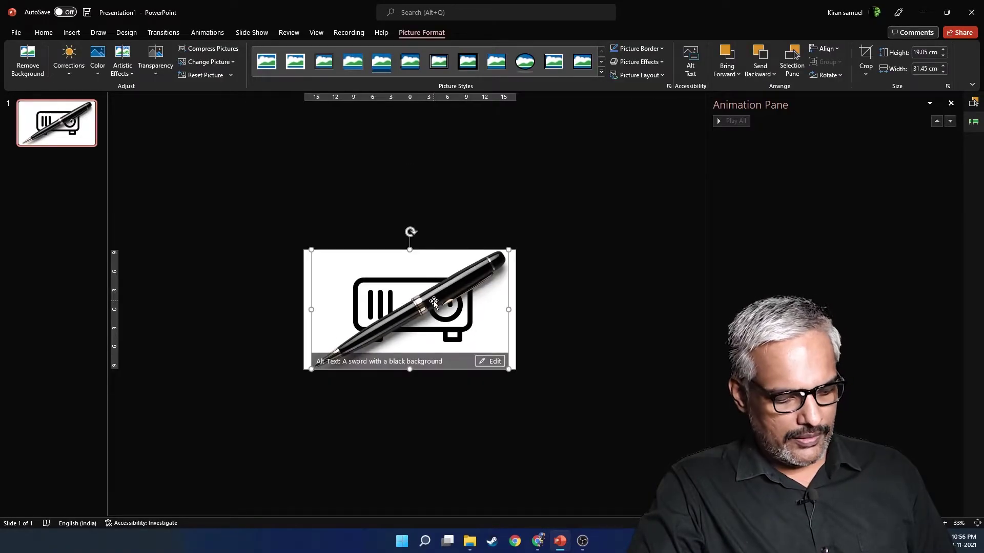
pyautogui.click(511, 249)
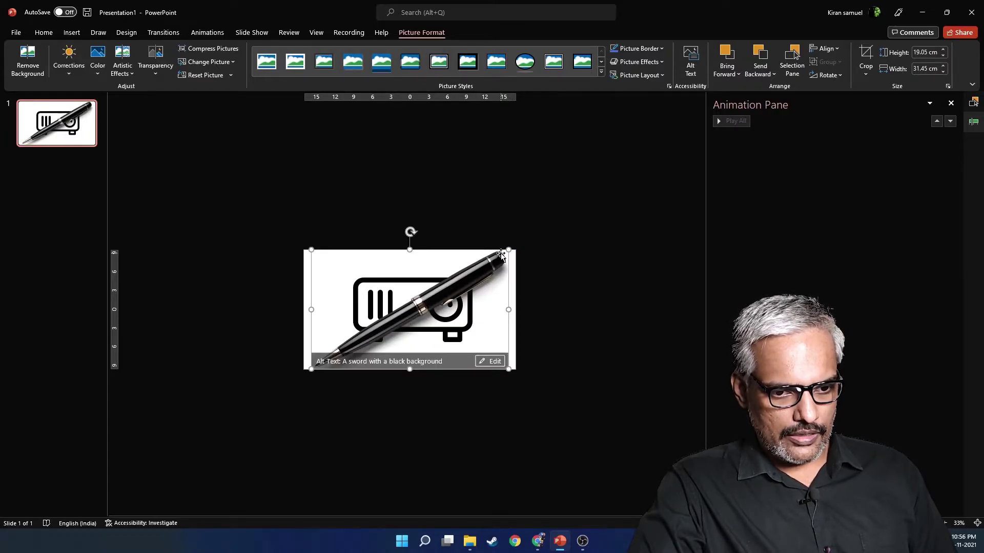
pyautogui.moveTo(508, 249); pyautogui.dragTo(374, 401)
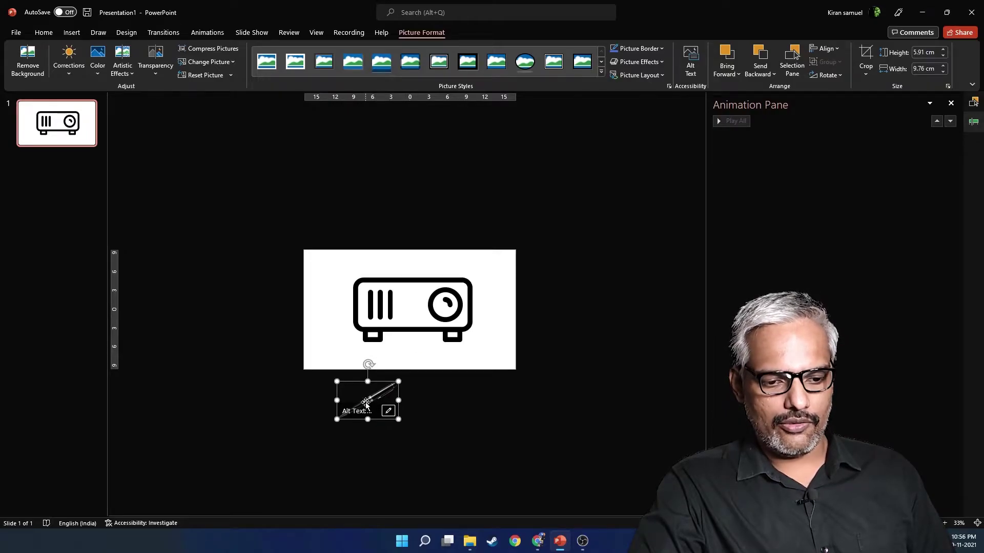
pyautogui.click(464, 401)
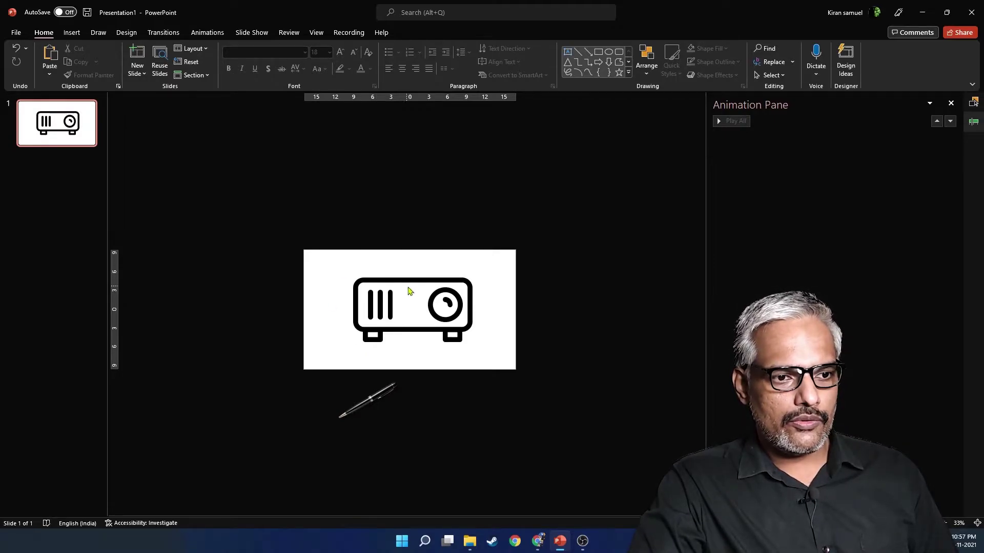
# Step: Apply a Fade entrance animation to the projector's left leg
pyautogui.click(213, 34)
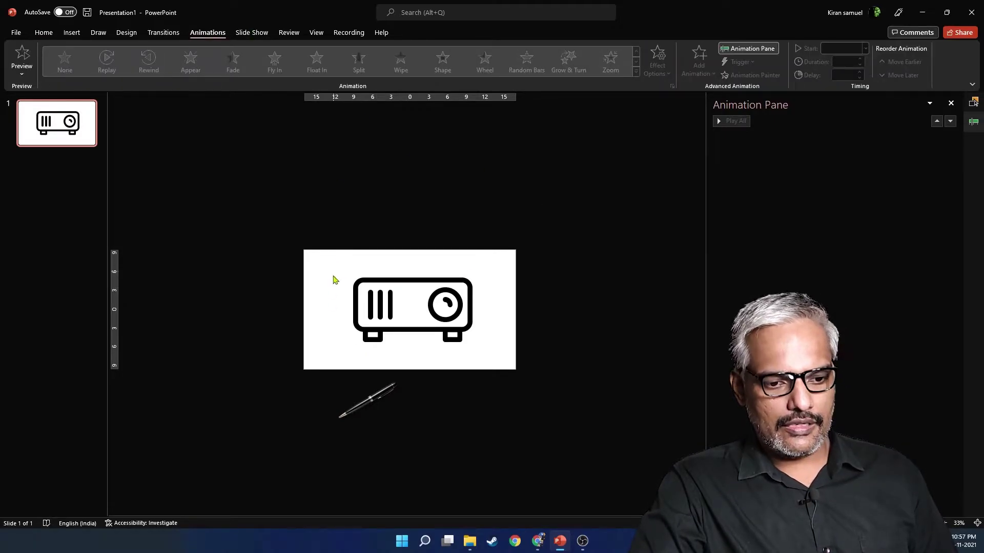
pyautogui.click(374, 339)
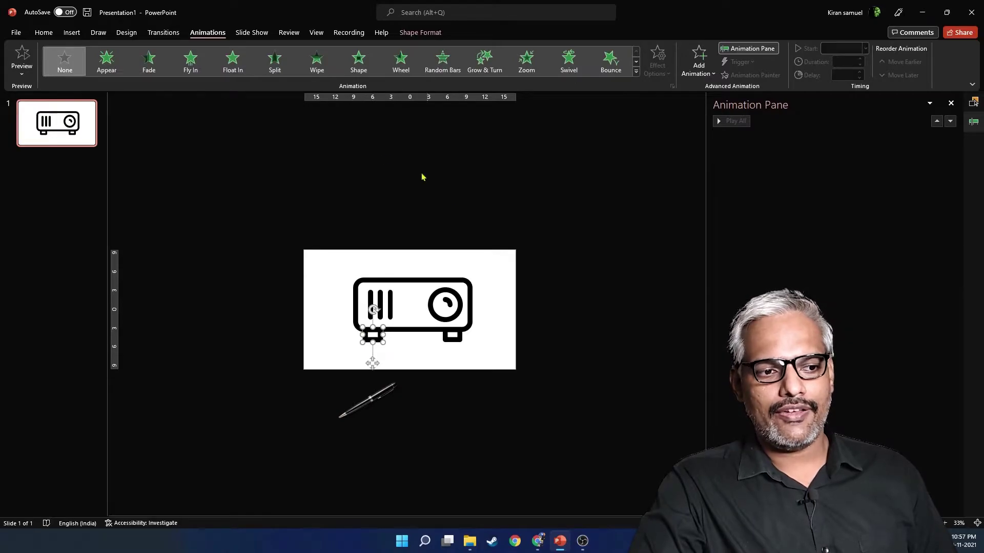
pyautogui.click(153, 66)
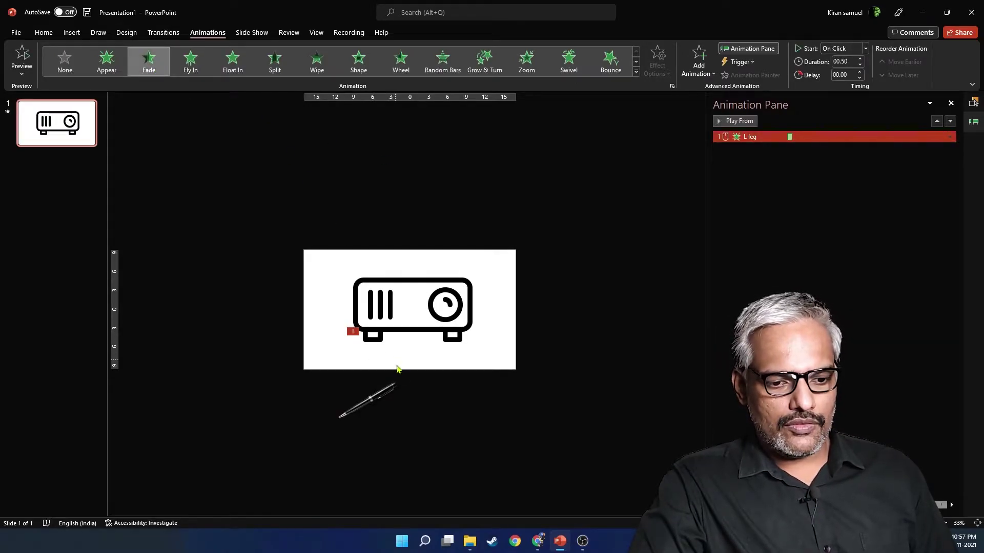
# Step: Apply a Lines motion path to the pen picture with its direction set to Up
pyautogui.click(379, 399)
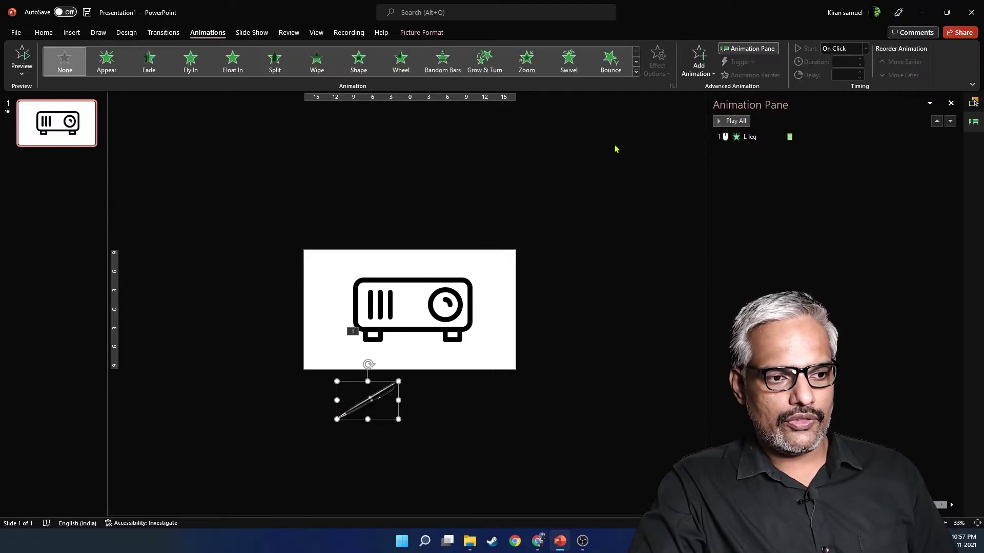
pyautogui.click(636, 73)
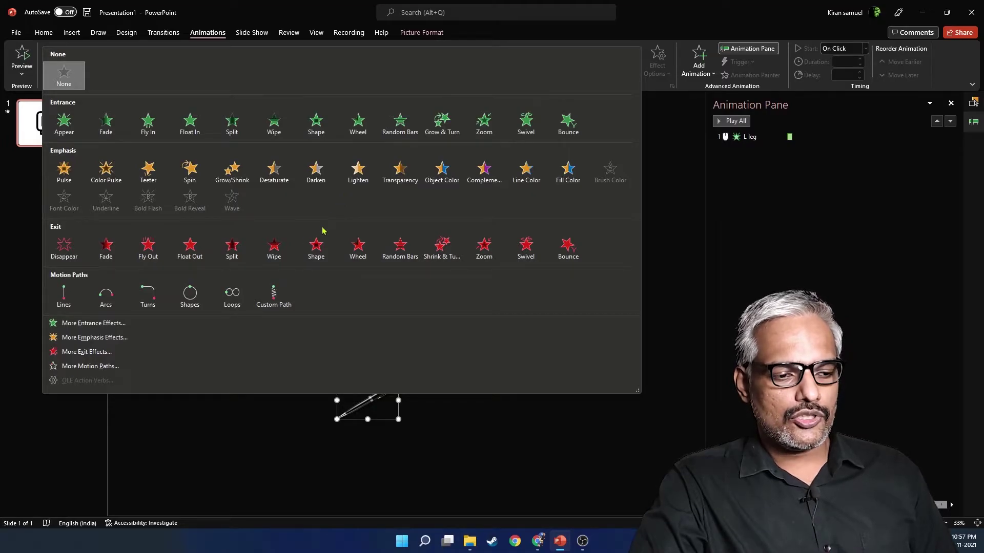
pyautogui.click(73, 294)
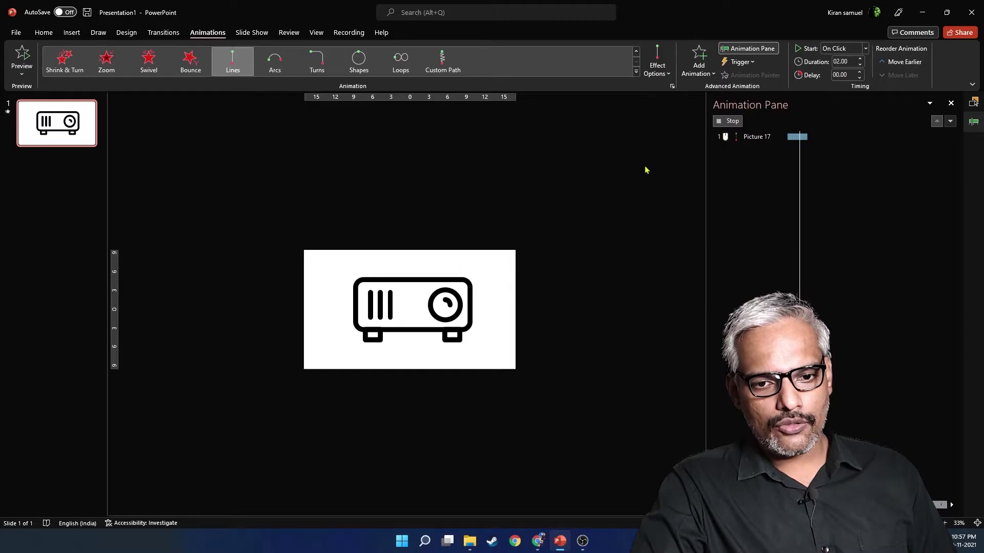
pyautogui.click(669, 74)
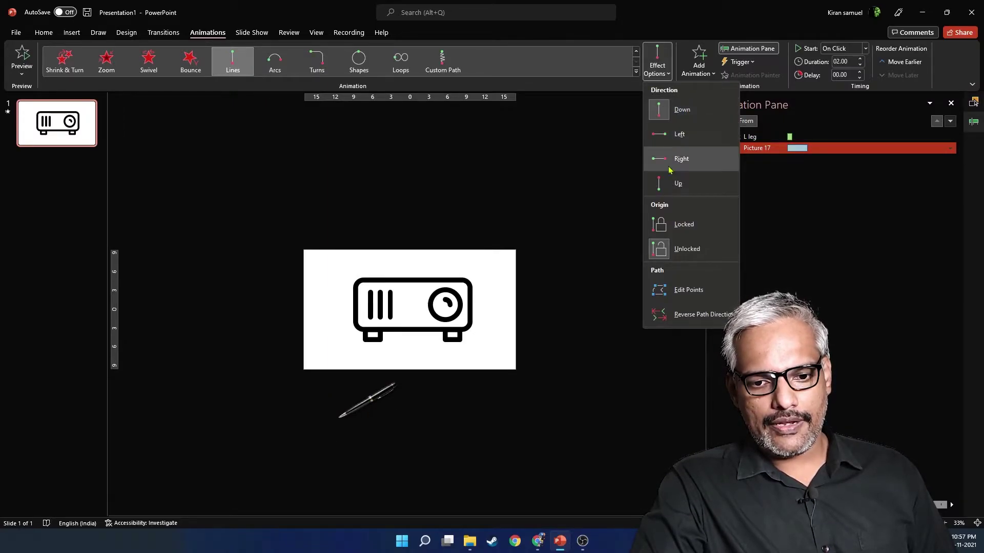
pyautogui.click(679, 185)
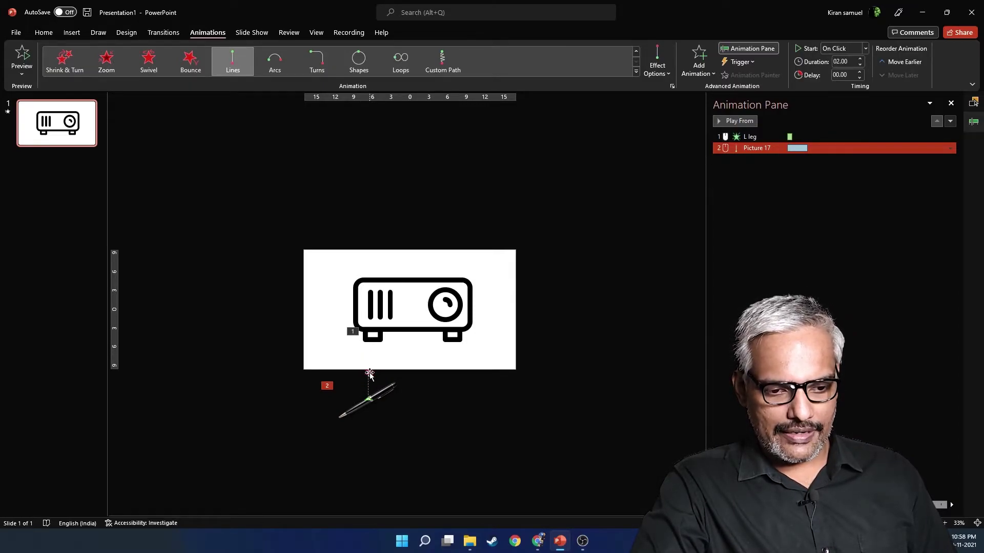
# Step: Reposition the pen's line motion path so that the pen tip ends at the bottom-left corner of the projector's left leg
pyautogui.moveTo(368, 372); pyautogui.dragTo(371, 355)
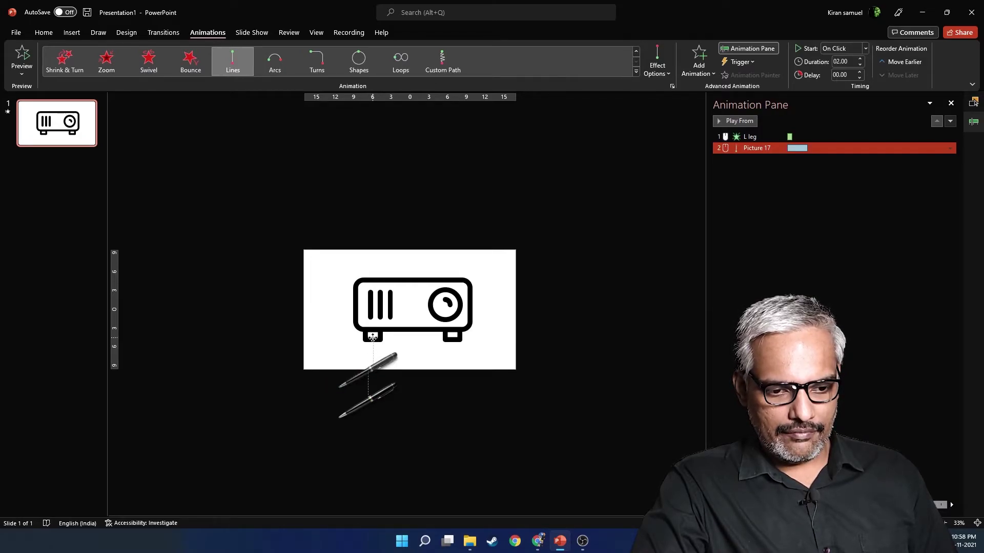
pyautogui.click(368, 378)
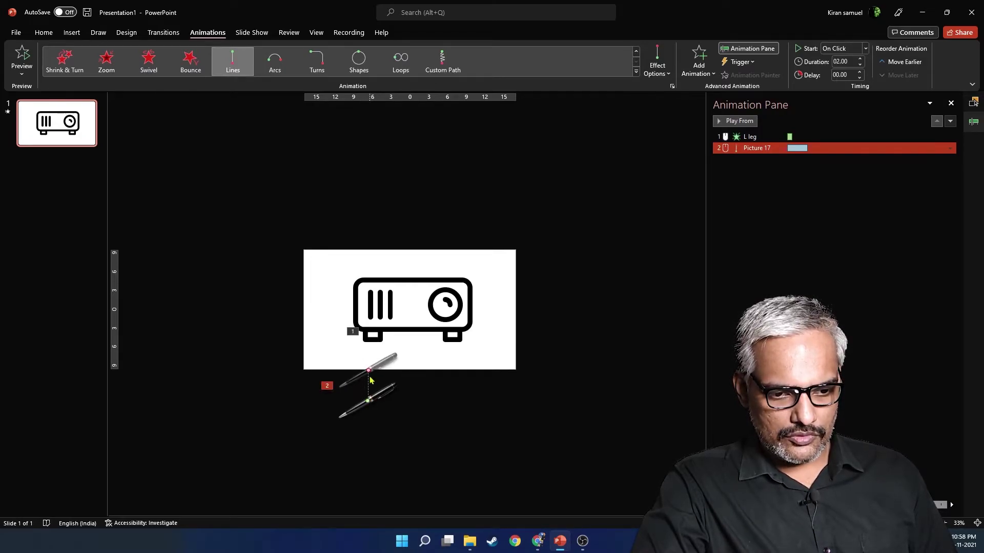
pyautogui.moveTo(369, 369)
pyautogui.mouseDown()
pyautogui.moveTo(369, 334)
pyautogui.moveTo(380, 341)
pyautogui.mouseUp()
pyautogui.click(368, 338)
pyautogui.hotkey('ctrl', 'z')
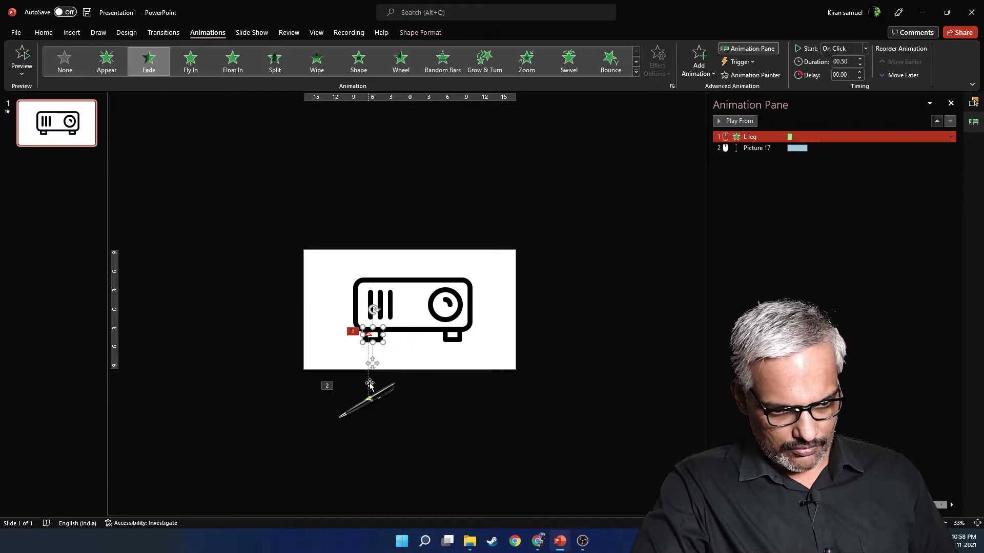
pyautogui.click(382, 382)
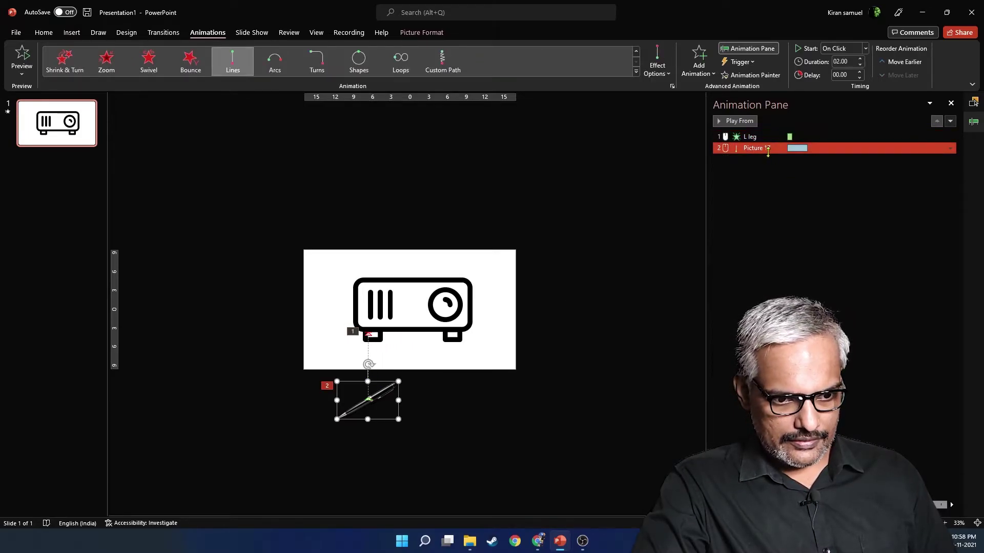
pyautogui.click(369, 369)
pyautogui.moveTo(367, 361); pyautogui.dragTo(363, 334)
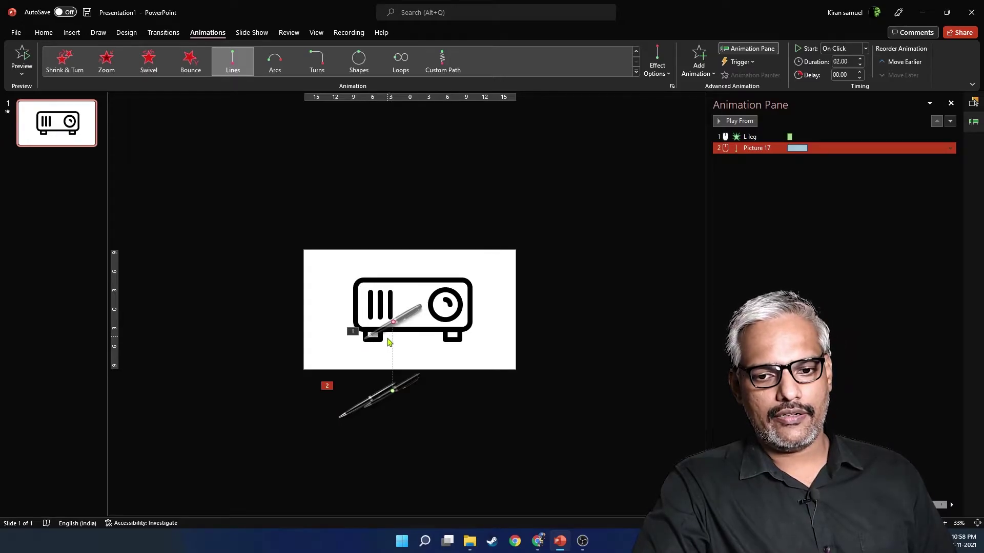
# Step: Reorder the animations so the pen's line path plays before the left leg's fade
pyautogui.keyDown('shift'); pyautogui.click(756, 139); pyautogui.keyUp('shift')
pyautogui.moveTo(758, 148)
pyautogui.mouseDown()
pyautogui.moveTo(762, 135)
pyautogui.moveTo(755, 137)
pyautogui.mouseUp()
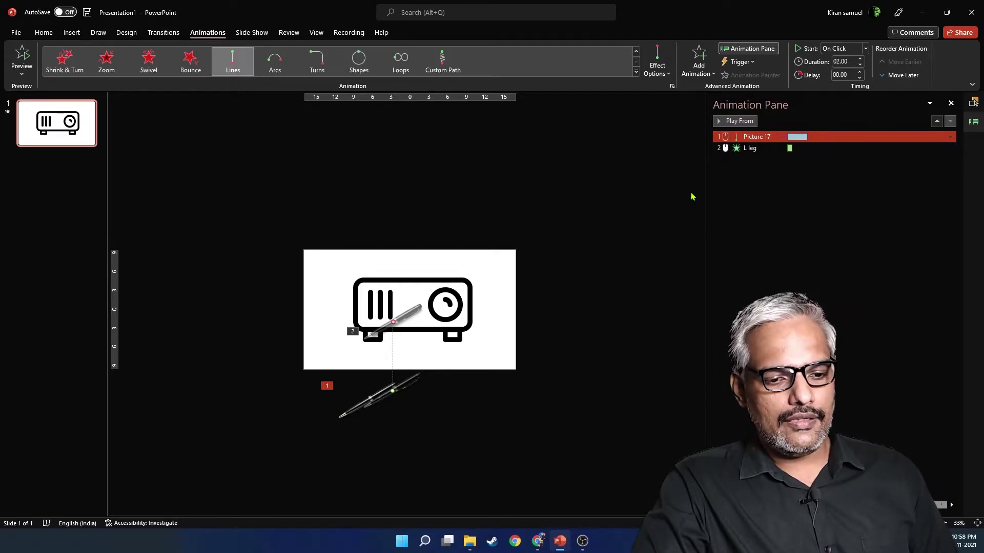
pyautogui.keyDown('shift'); pyautogui.click(748, 149); pyautogui.keyUp('shift')
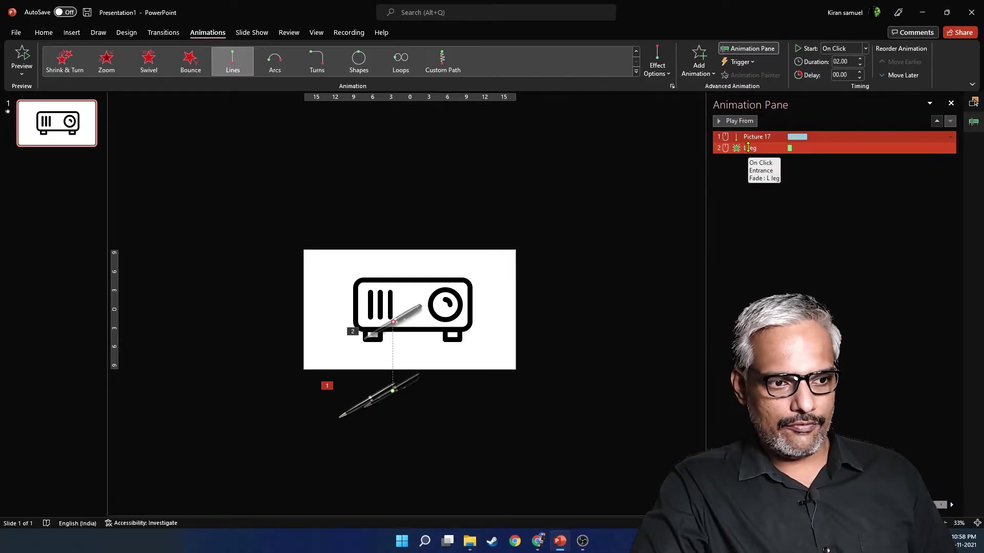
pyautogui.click(749, 148)
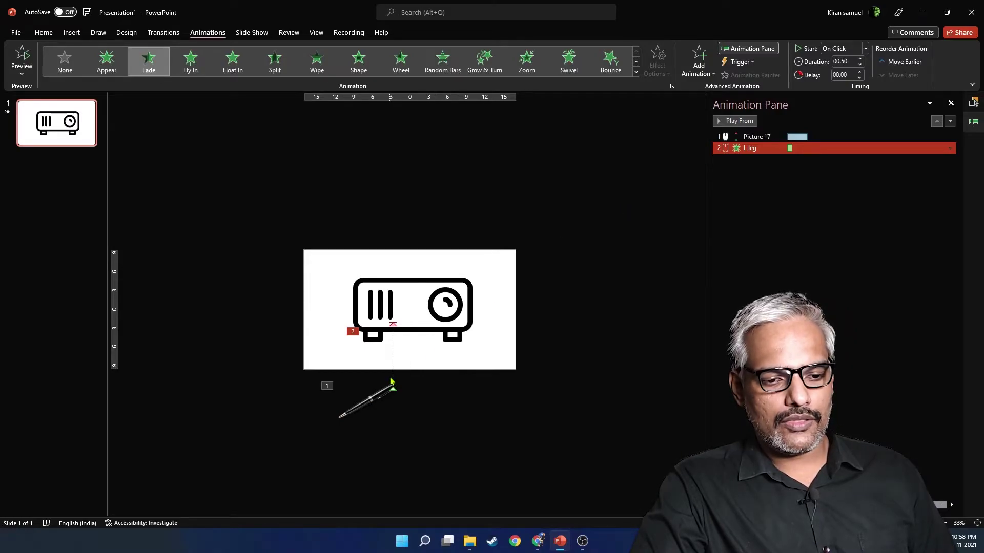
# Step: Add a custom motion path tracing the projector's left leg to the pen and align its start with the end of the line path
pyautogui.click(814, 137)
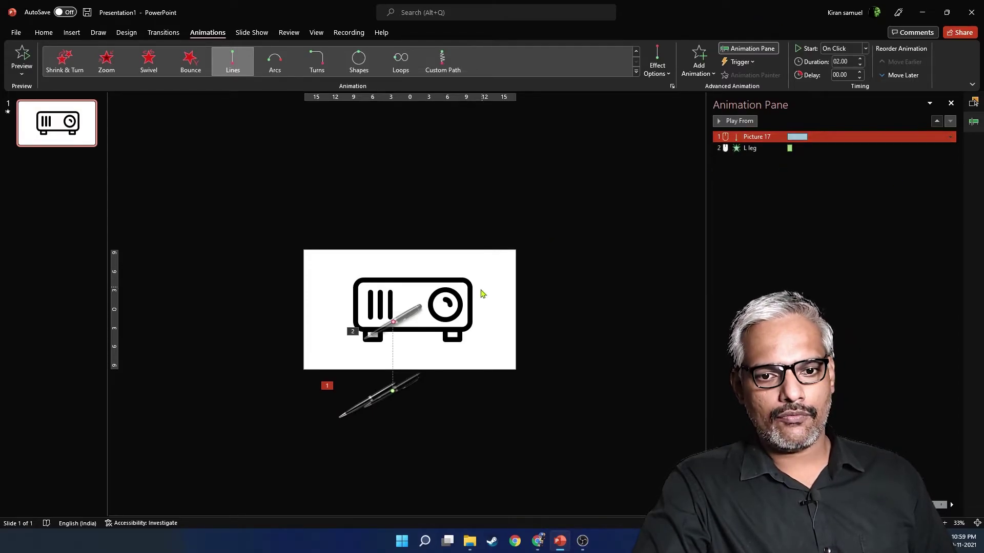
pyautogui.click(709, 77)
pyautogui.scroll(-2, 789, 256)
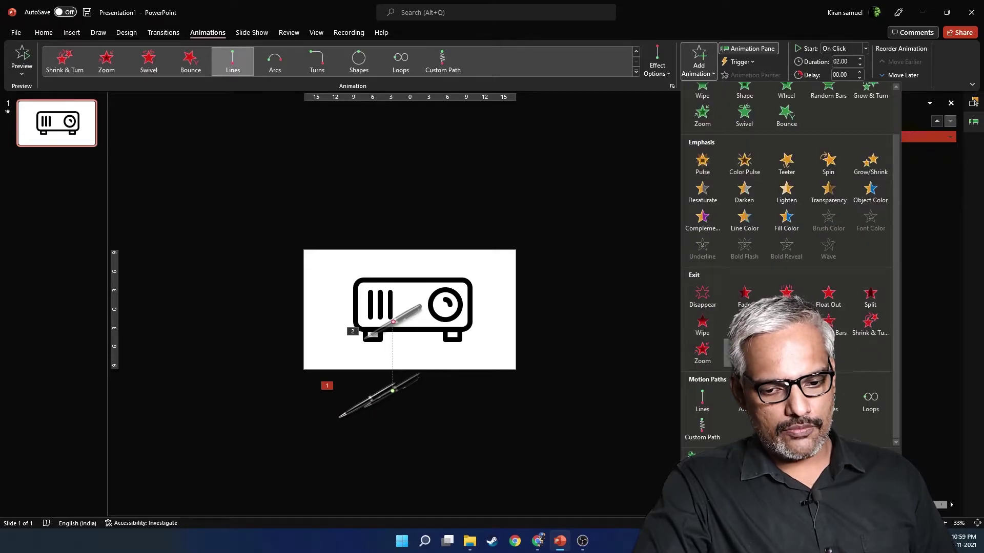
pyautogui.click(711, 429)
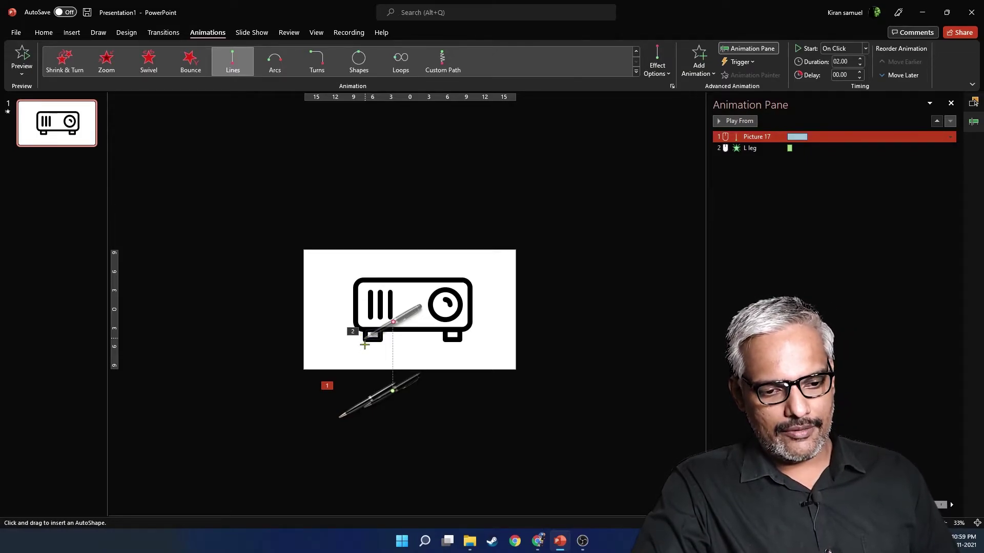
pyautogui.doubleClick(366, 346)
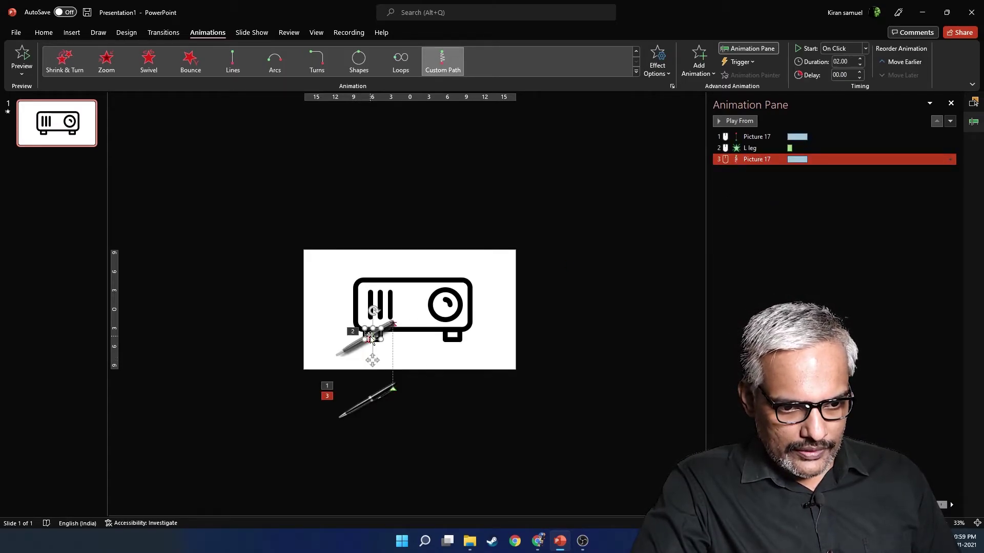
pyautogui.moveTo(366, 334); pyautogui.dragTo(396, 317)
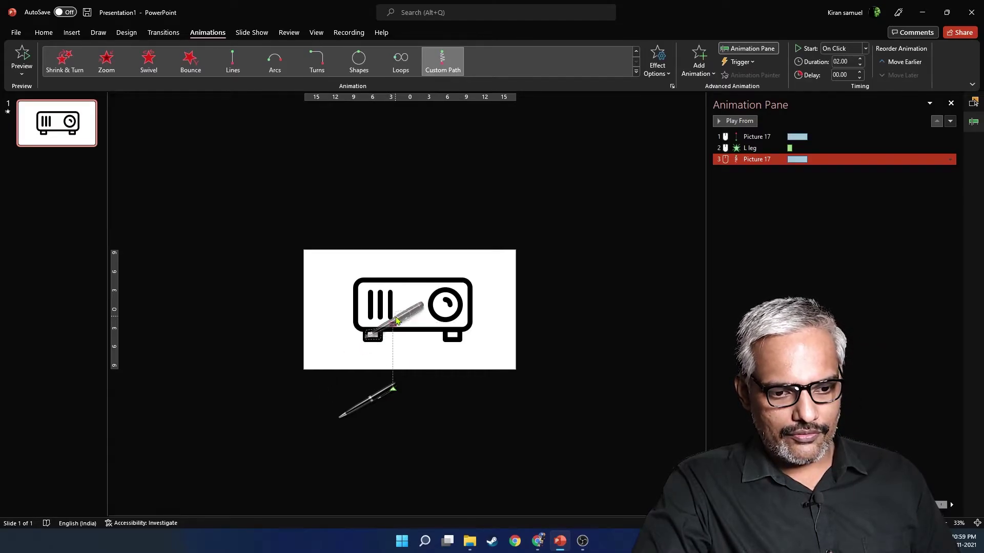
pyautogui.click(396, 320)
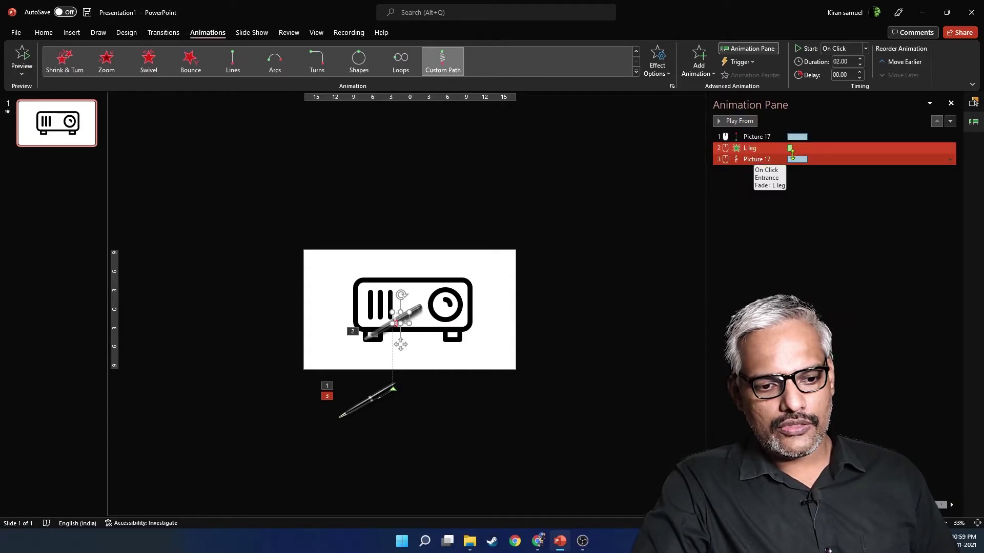
# Step: Set the left leg's fade to start After Previous and the pen's custom path to start With Previous
pyautogui.doubleClick(842, 61)
pyautogui.press('BackSpace')
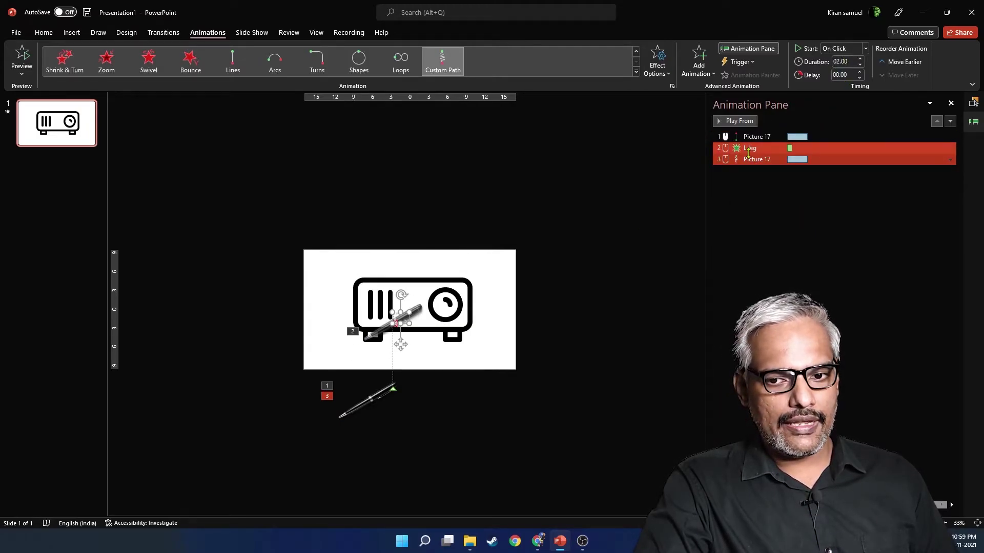
pyautogui.click(793, 148)
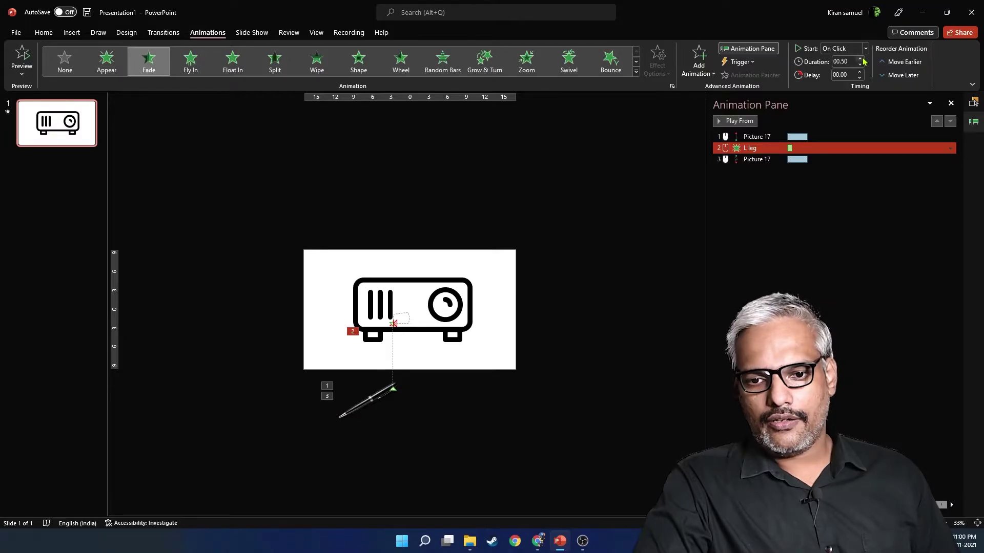
pyautogui.click(865, 48)
pyautogui.click(846, 85)
pyautogui.click(772, 159)
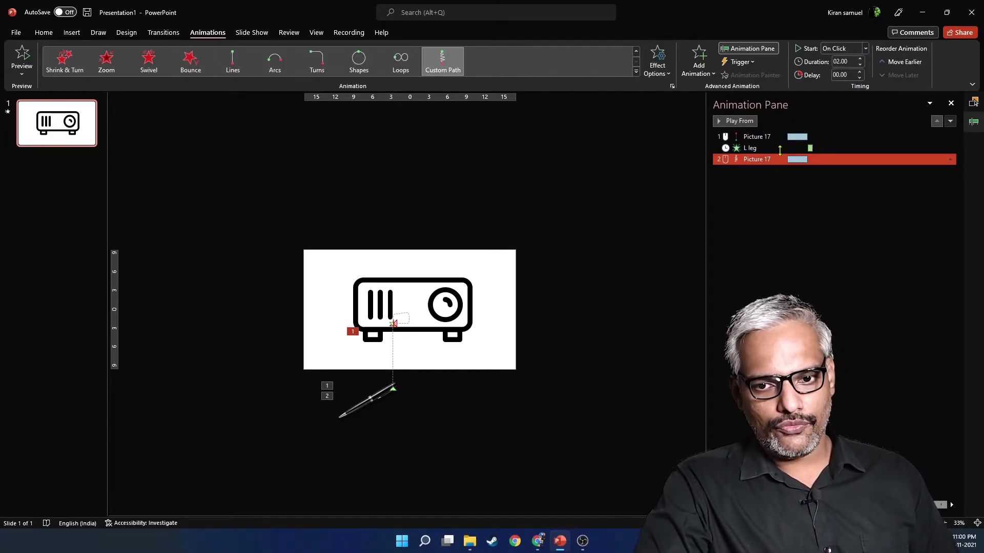
pyautogui.click(865, 49)
pyautogui.click(845, 73)
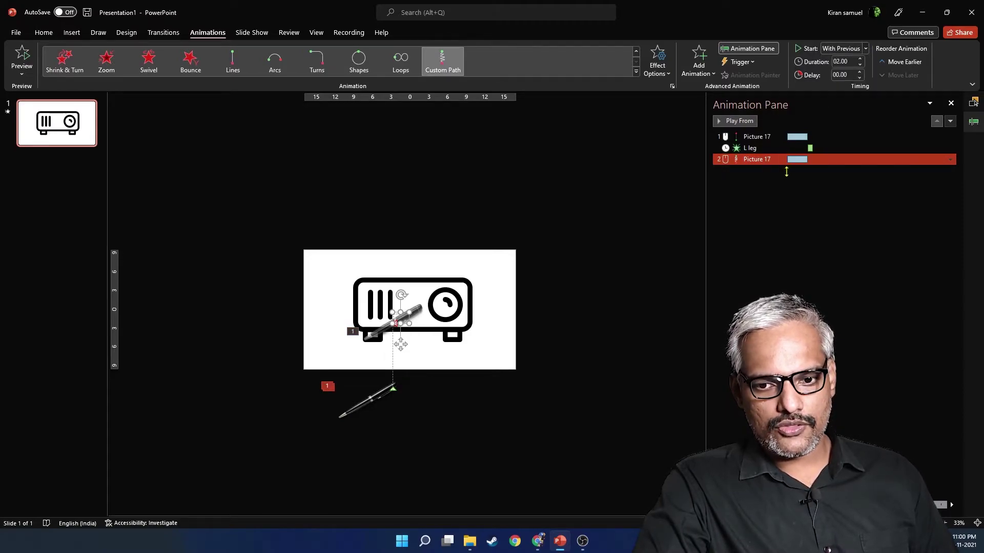
pyautogui.click(810, 159)
pyautogui.click(812, 148)
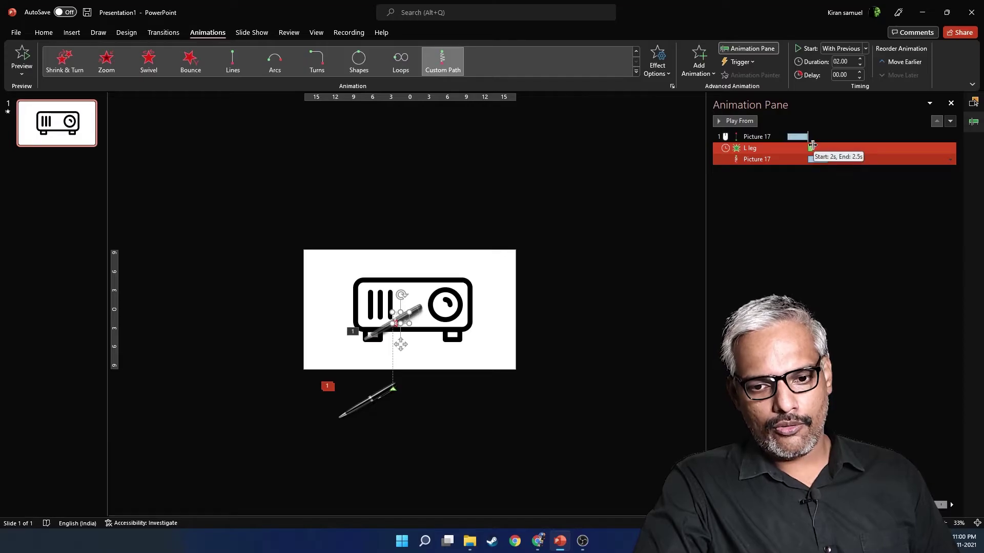
pyautogui.click(793, 157)
pyautogui.click(754, 149)
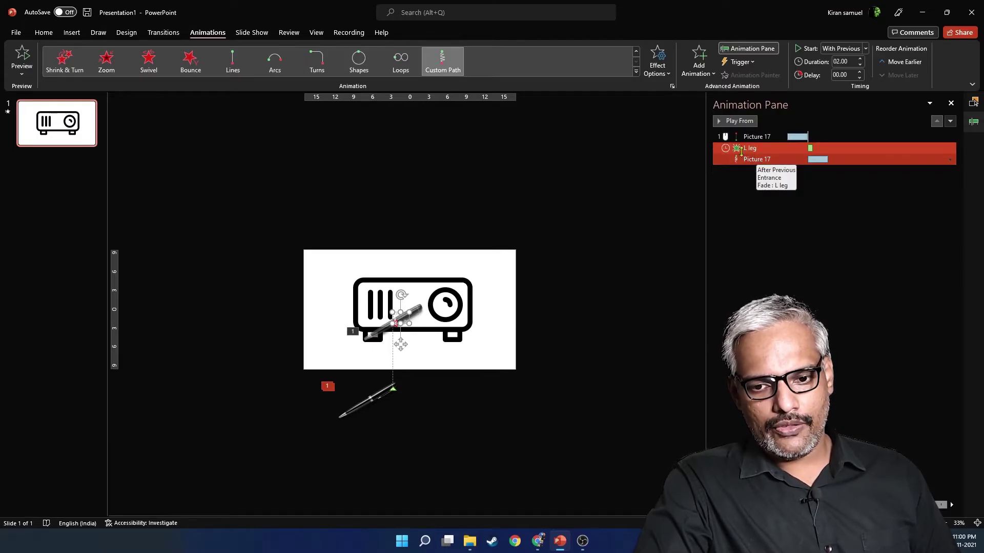
pyautogui.click(812, 159)
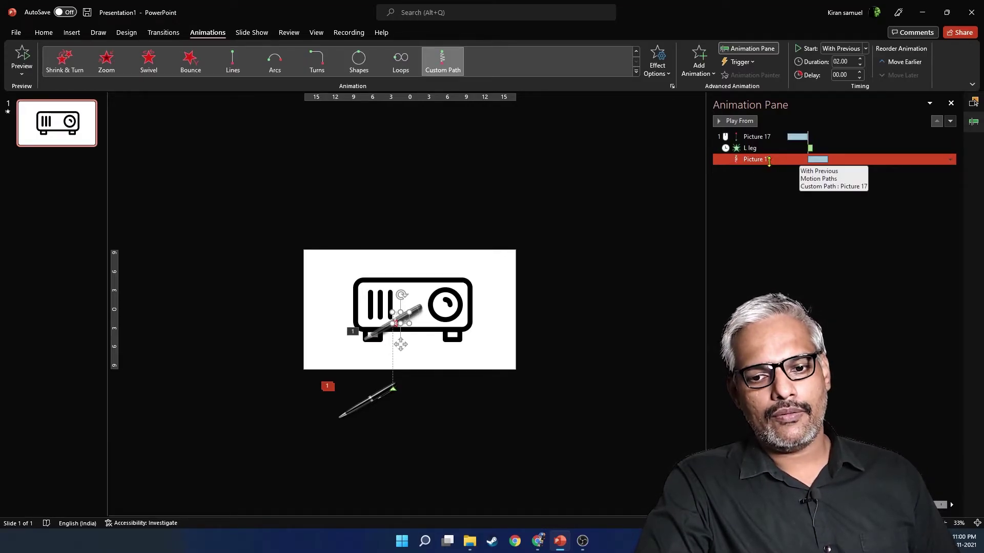
pyautogui.click(825, 153)
pyautogui.click(825, 158)
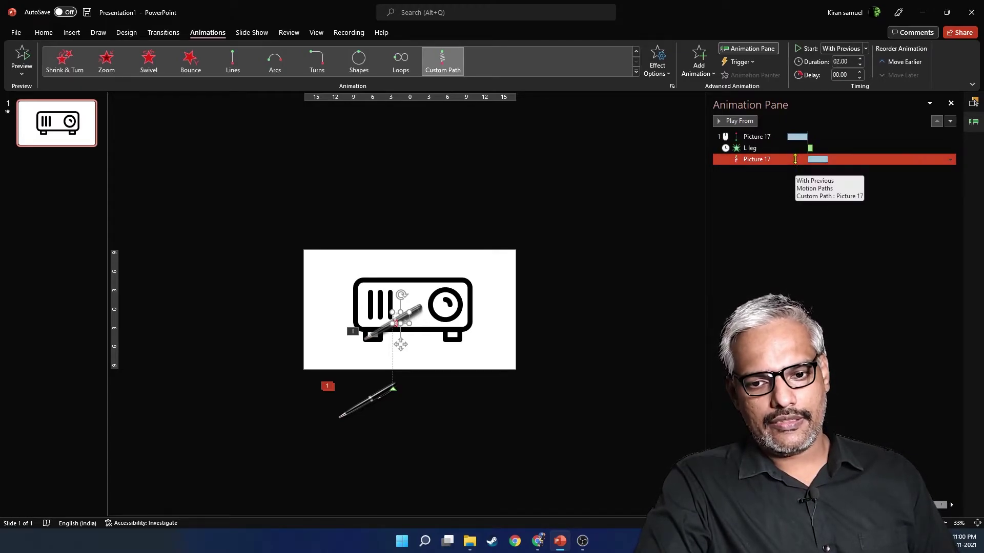
pyautogui.click(814, 149)
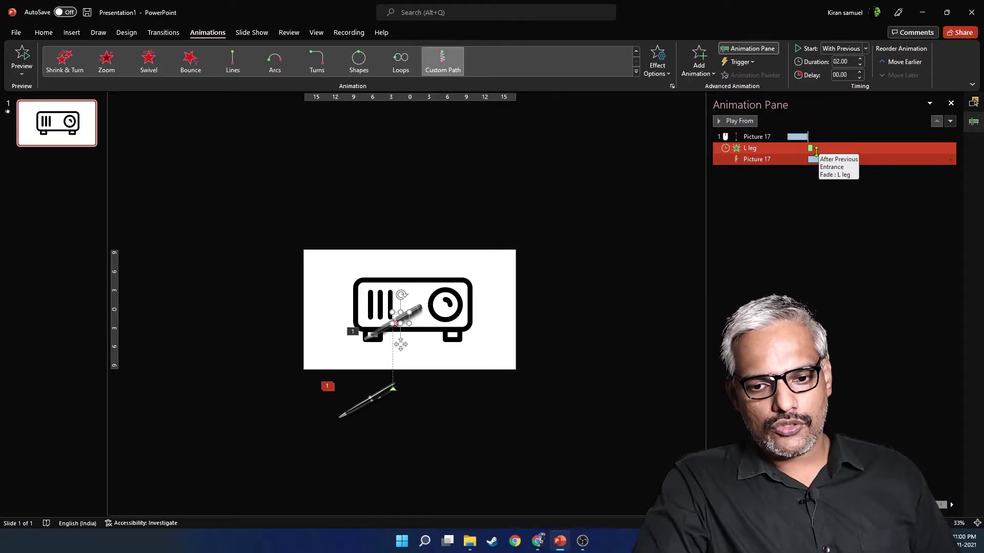
pyautogui.click(785, 162)
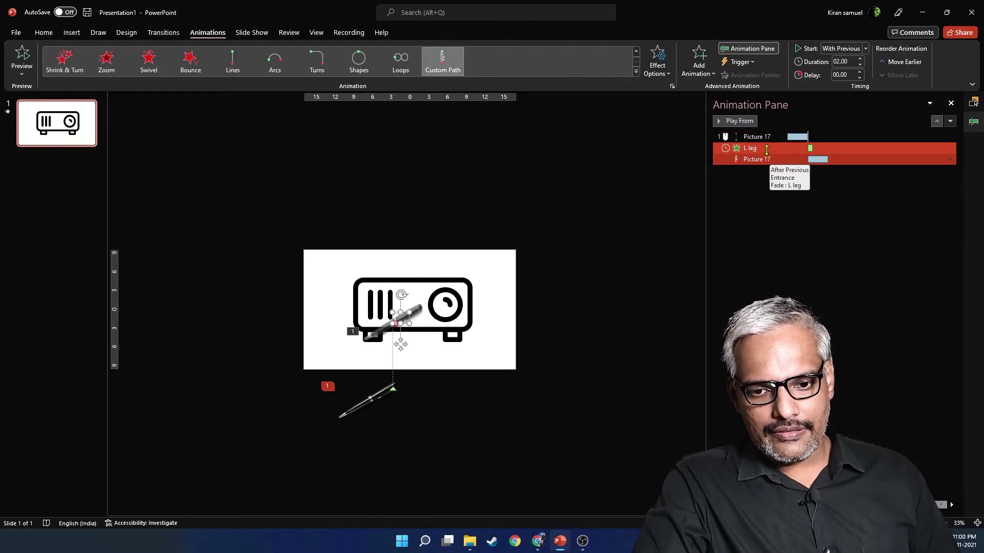
# Step: Set the left leg's fade duration to 2 seconds and play the slide show from the current slide to check the animation
pyautogui.click(766, 148)
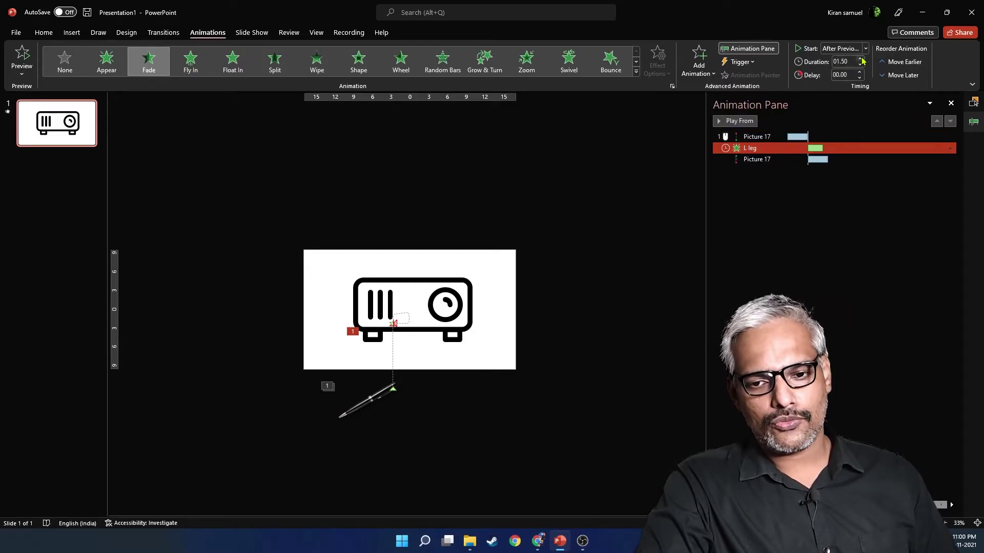
pyautogui.click(860, 59)
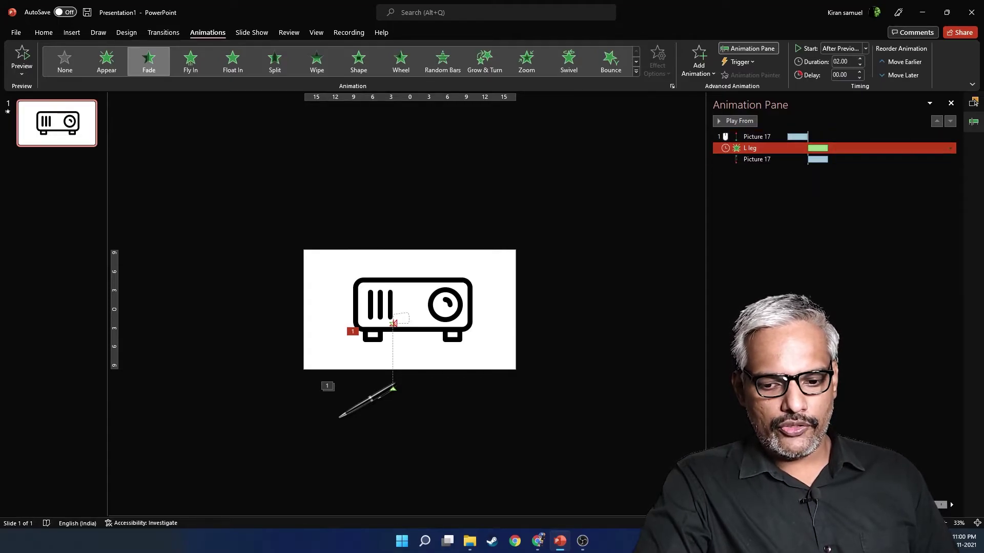
pyautogui.hotkey('shift', 'F5')
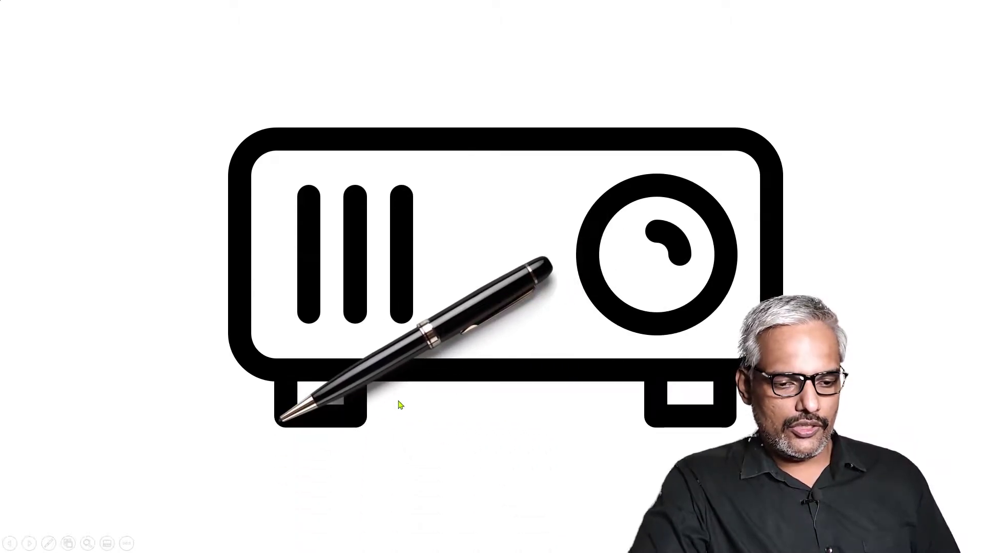
pyautogui.press('Escape')
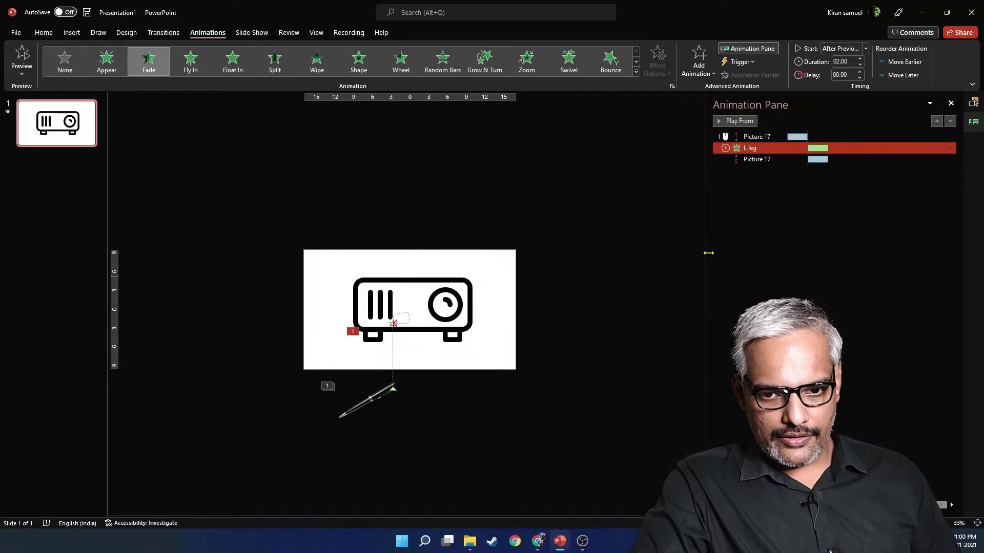
# Step: Add a custom motion path to the pen that runs from the projector's left leg across to its right leg
pyautogui.click(764, 159)
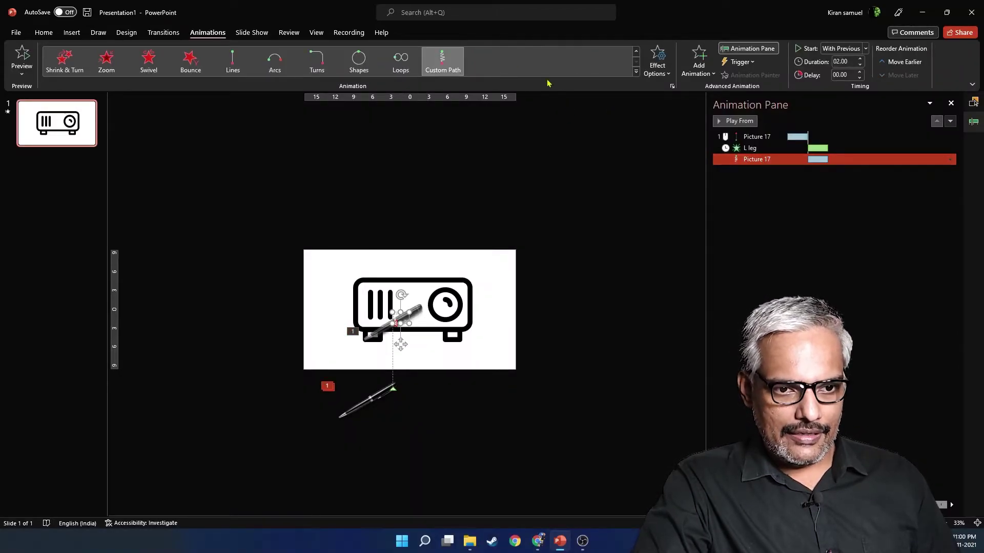
pyautogui.click(448, 65)
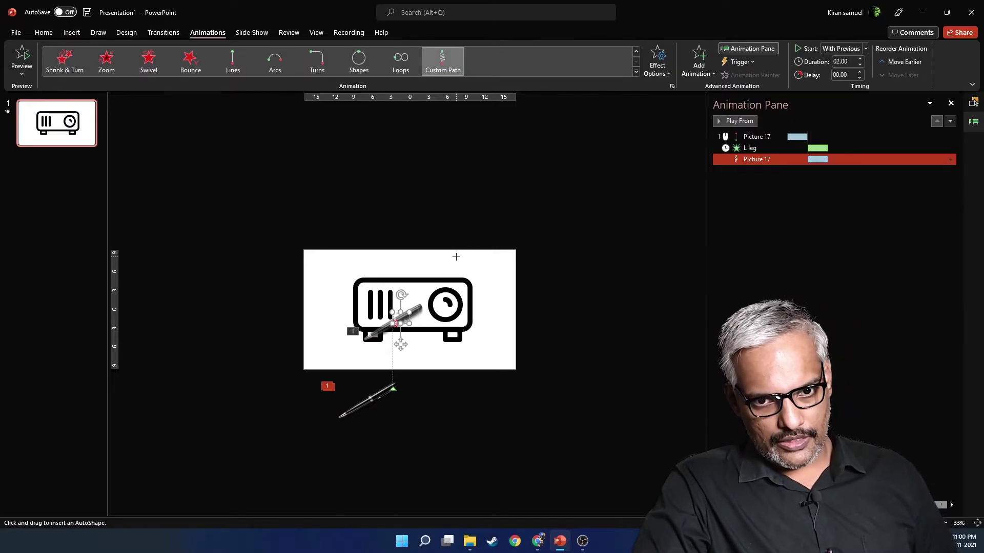
pyautogui.click(699, 60)
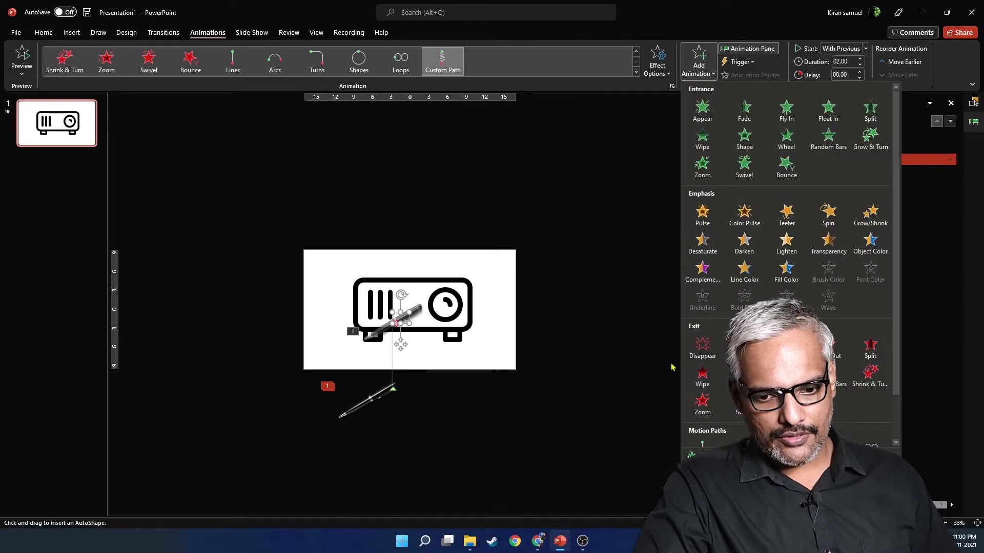
pyautogui.click(702, 428)
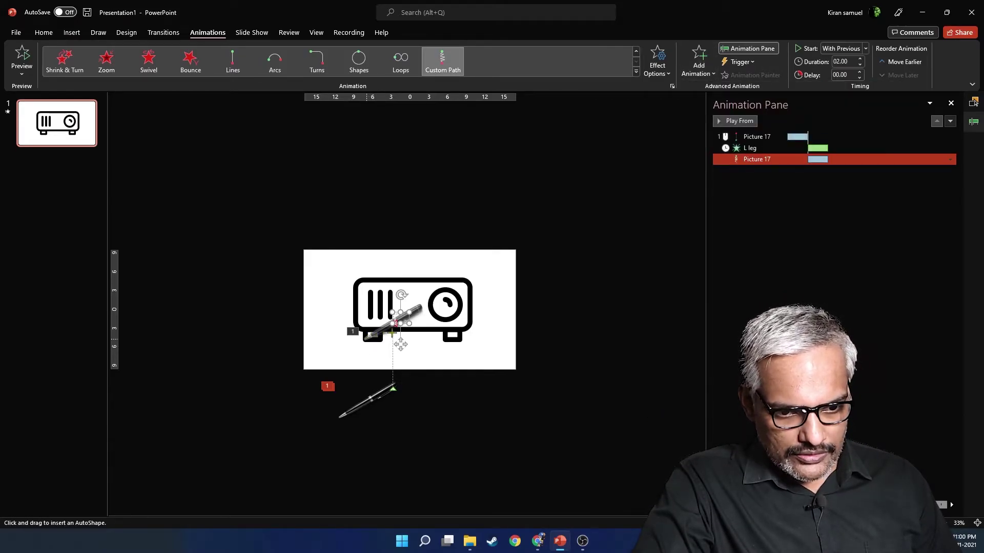
pyautogui.doubleClick(444, 332)
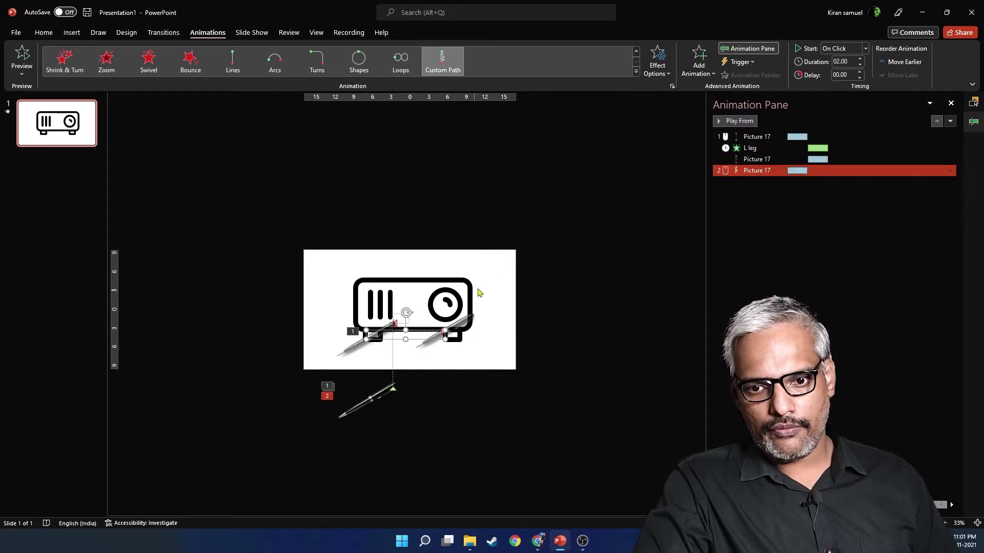
# Step: Set the pen's leg-to-leg path to start After Previous and align its start with the end of the left leg's tracing path
pyautogui.click(865, 47)
pyautogui.click(850, 85)
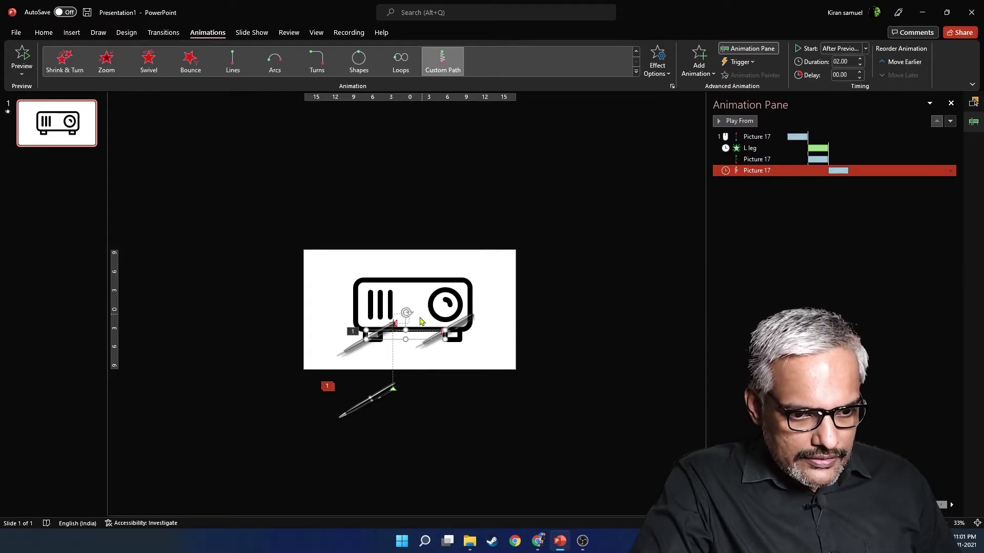
pyautogui.moveTo(397, 341); pyautogui.dragTo(423, 322)
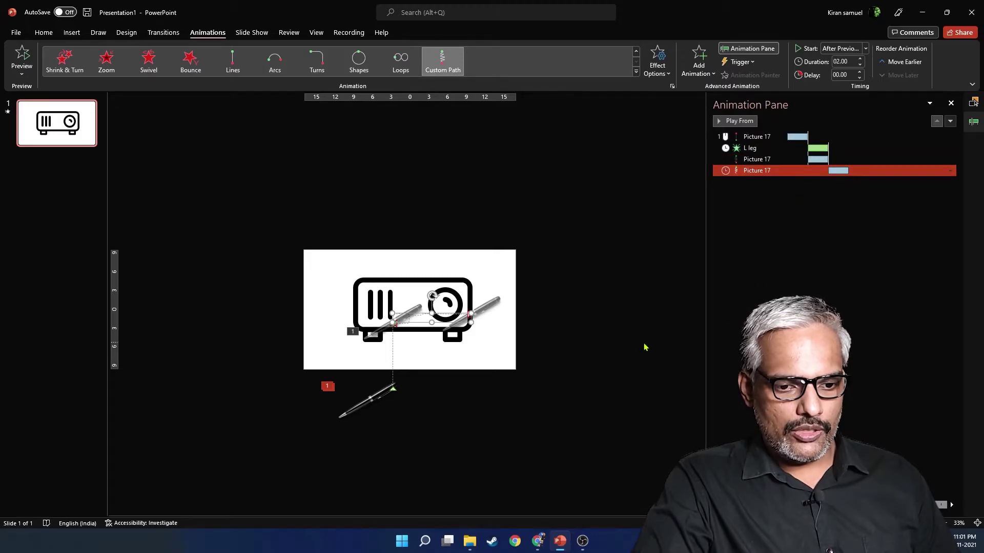
# Step: Apply a Fade entrance to the projector's right leg and add a custom motion path tracing that leg to the pen
pyautogui.click(458, 336)
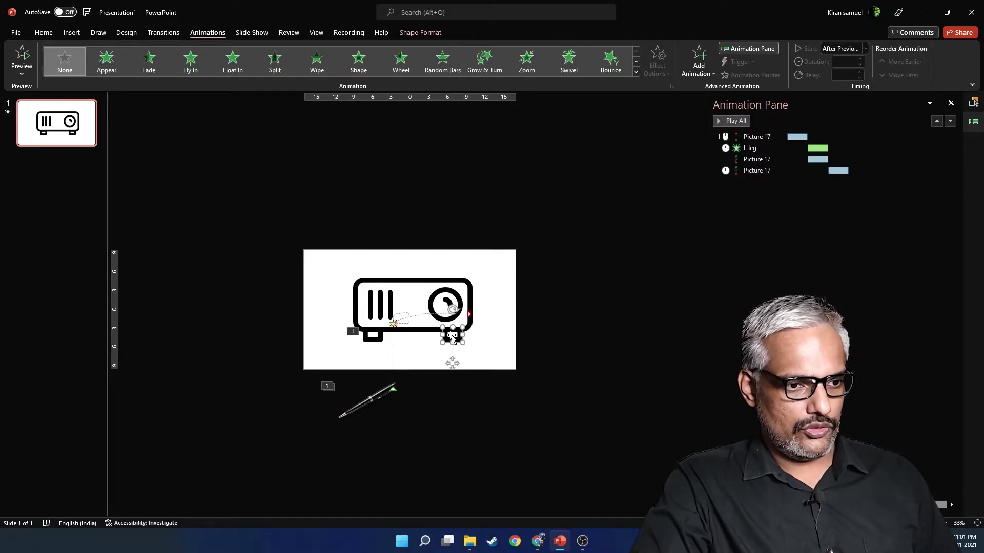
pyautogui.click(156, 73)
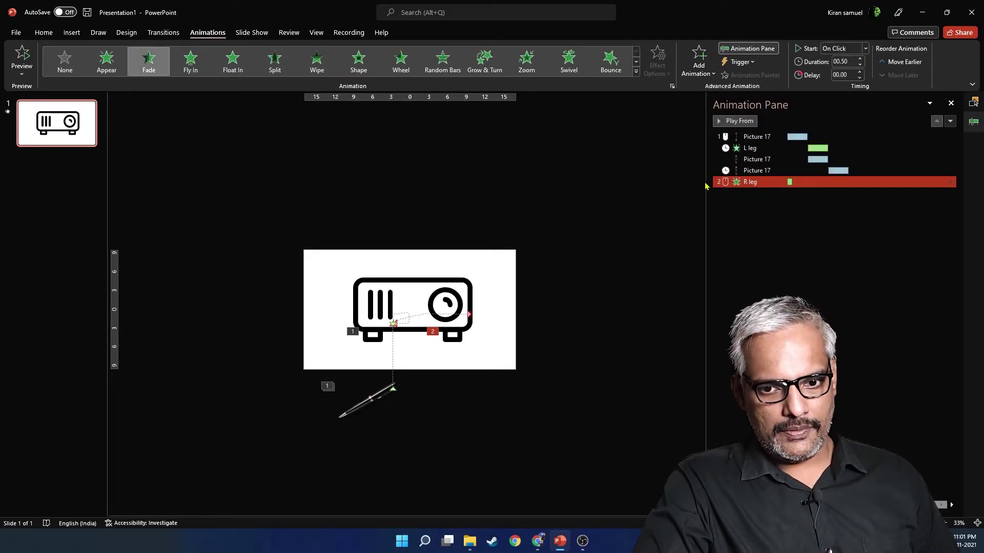
pyautogui.click(772, 171)
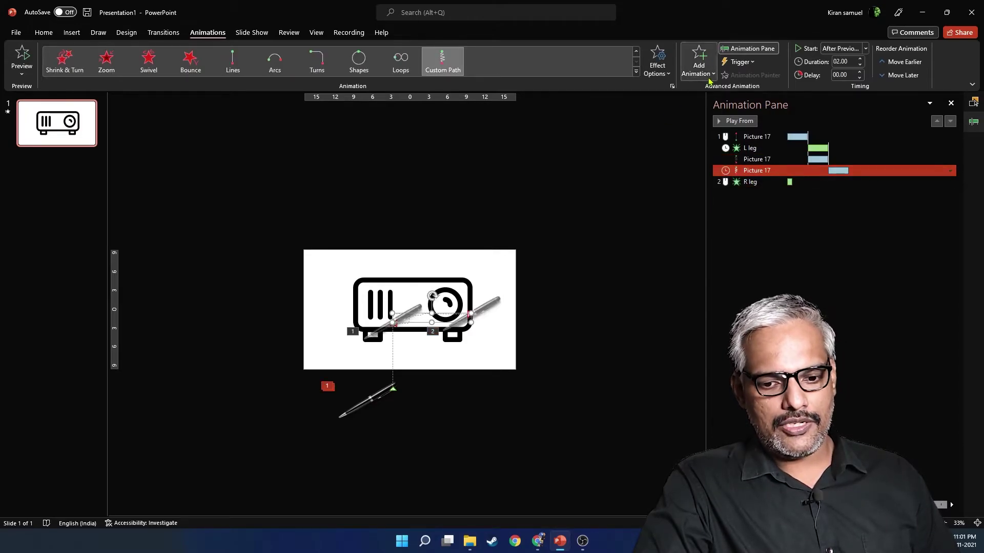
pyautogui.click(699, 59)
pyautogui.scroll(-3, 712, 160)
pyautogui.click(702, 428)
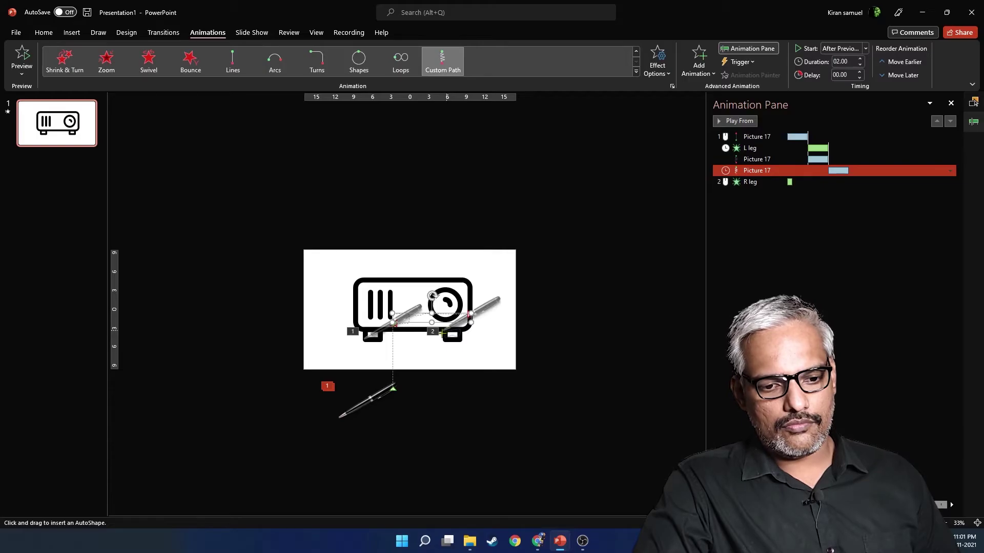
pyautogui.doubleClick(443, 333)
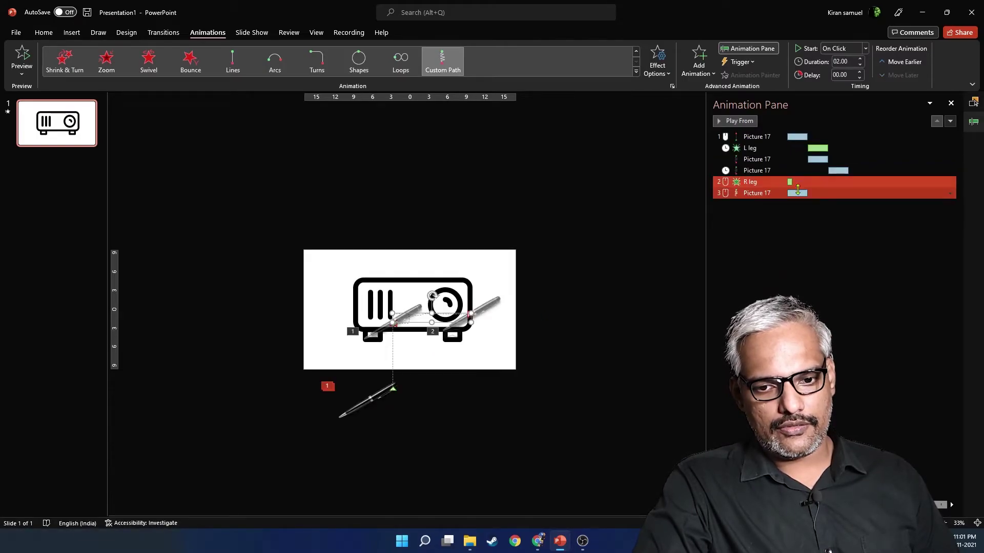
# Step: Set the right leg's fade to start After Previous with a 2-second duration, and the pen's right-leg path to start With Previous
pyautogui.click(769, 182)
pyautogui.keyDown('ctrl'); pyautogui.click(848, 161); pyautogui.keyUp('ctrl')
pyautogui.click(840, 182)
pyautogui.click(865, 49)
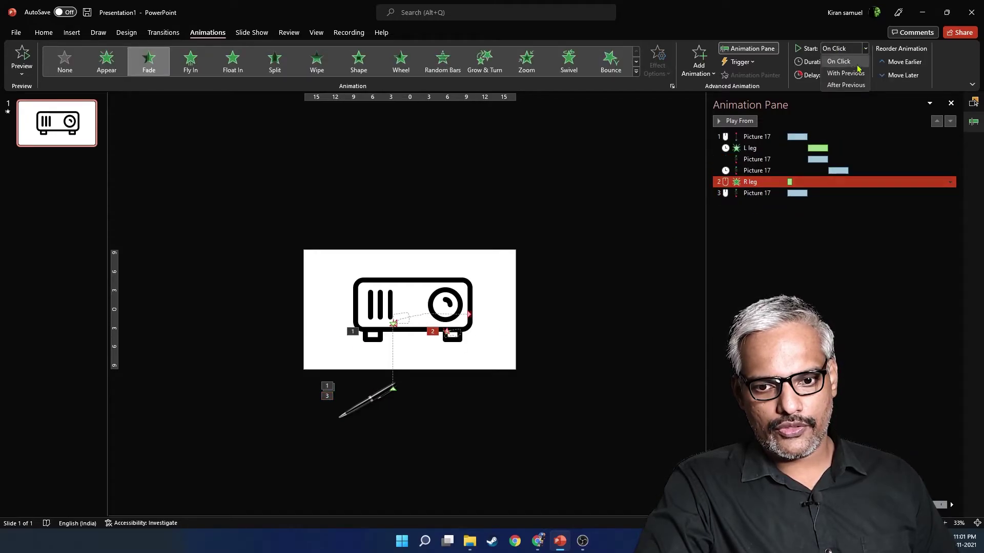
pyautogui.click(845, 85)
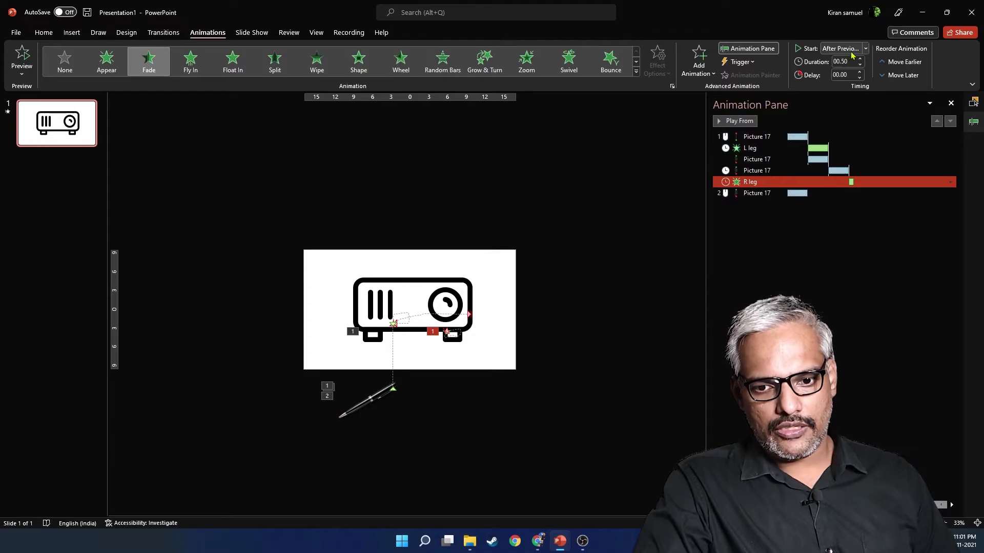
pyautogui.click(865, 48)
pyautogui.click(844, 72)
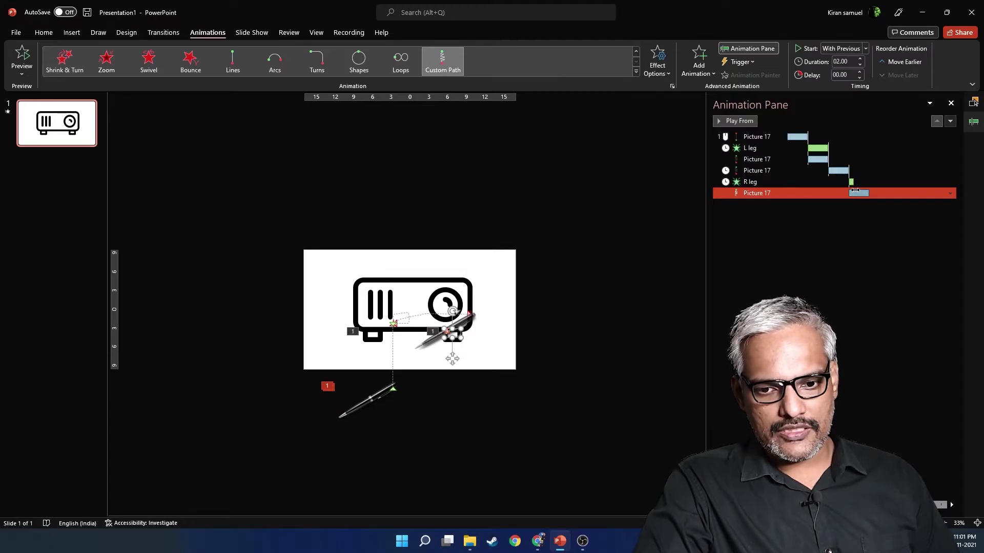
pyautogui.click(792, 184)
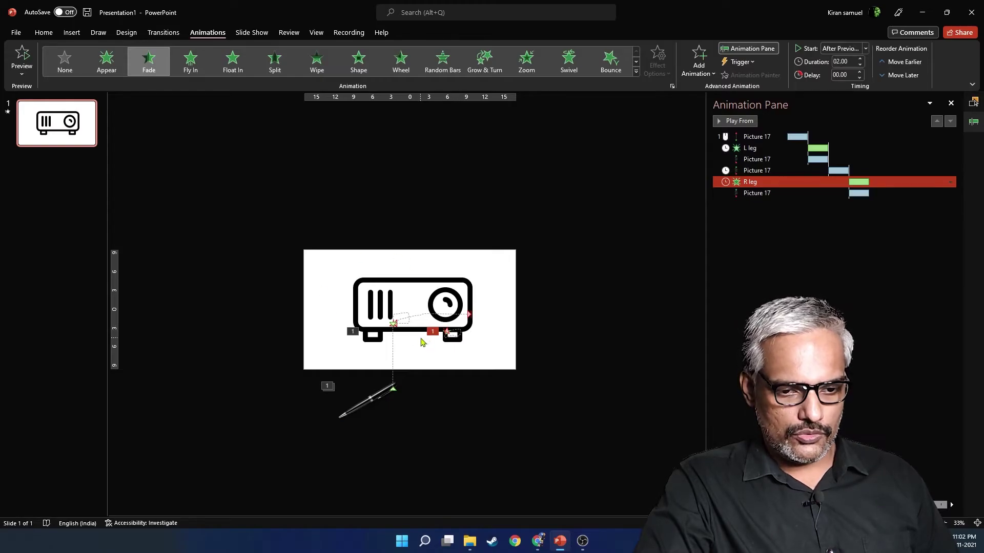
# Step: Apply a Fade entrance to the projector's border and add a custom motion path tracing the border's outline to the pen
pyautogui.click(464, 284)
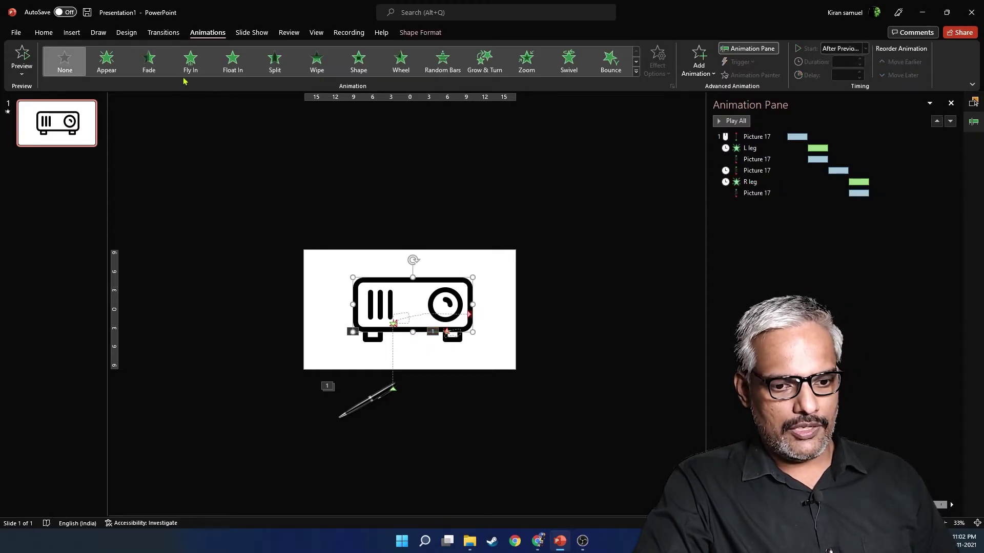
pyautogui.click(149, 61)
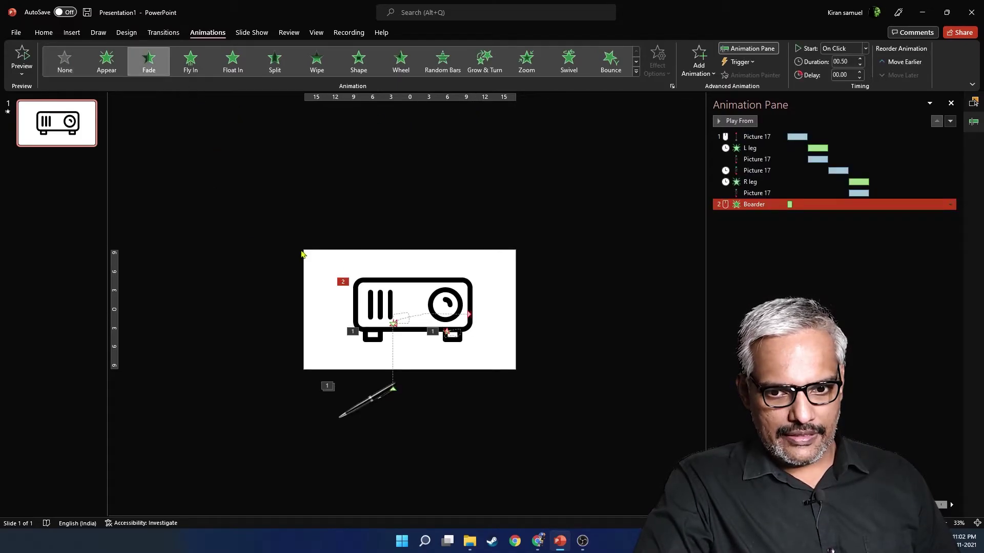
pyautogui.click(784, 194)
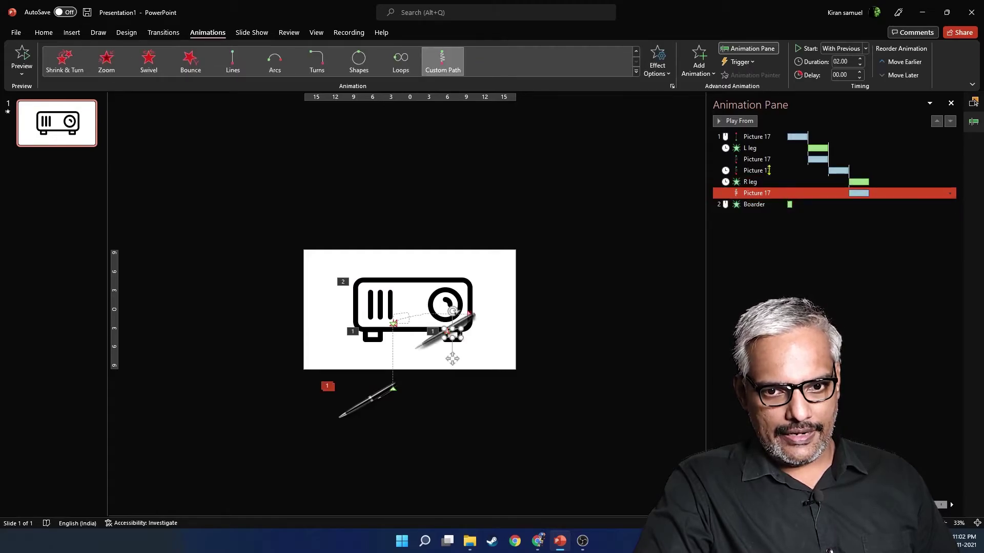
pyautogui.click(699, 60)
pyautogui.scroll(-2, 704, 308)
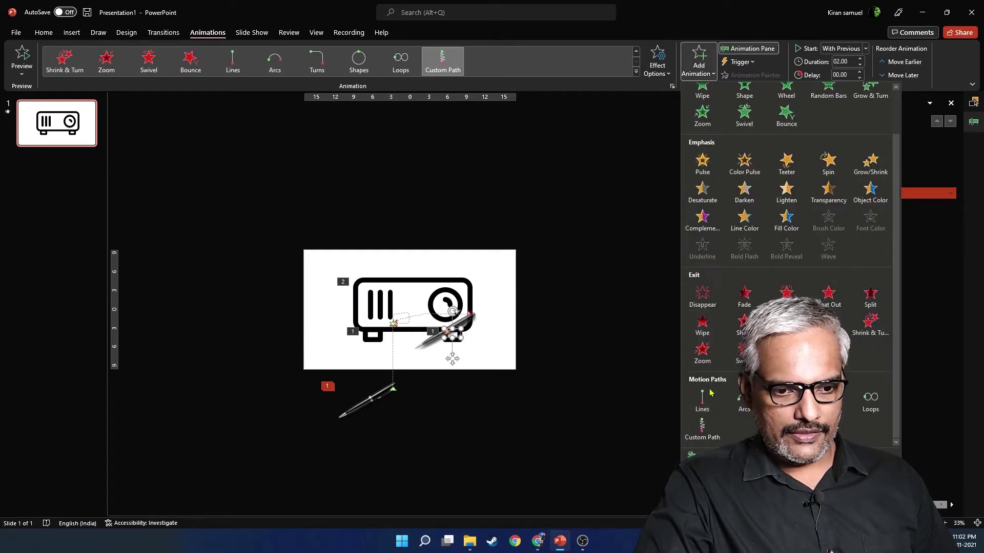
pyautogui.click(706, 426)
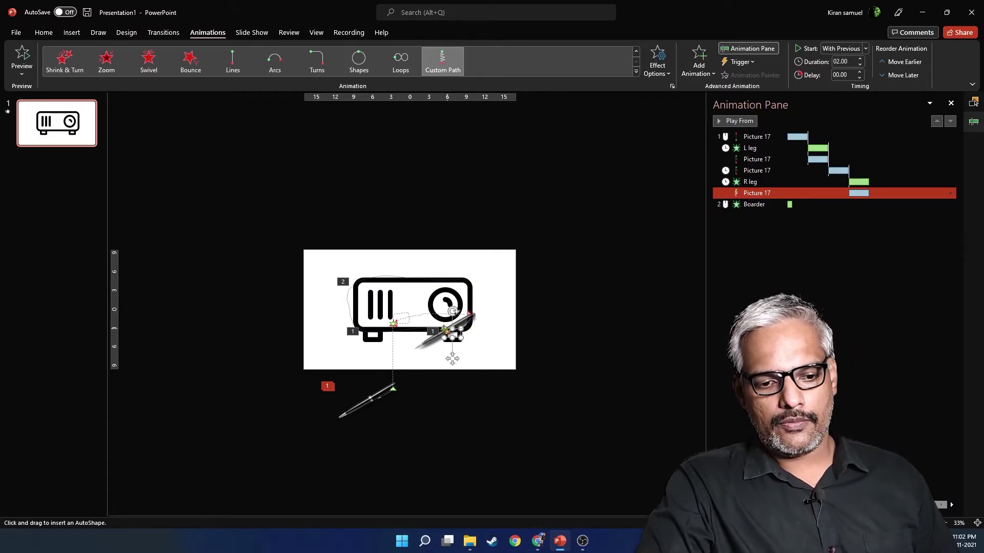
pyautogui.doubleClick(443, 334)
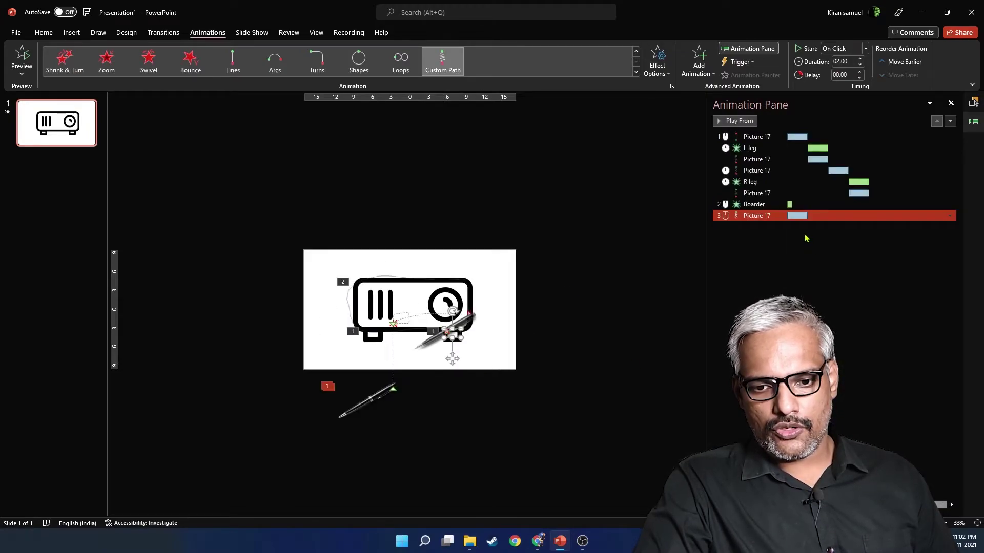
# Step: Set the border's fade to start After Previous and the pen's border-tracing path to start With Previous
pyautogui.click(772, 205)
pyautogui.click(864, 49)
pyautogui.click(851, 85)
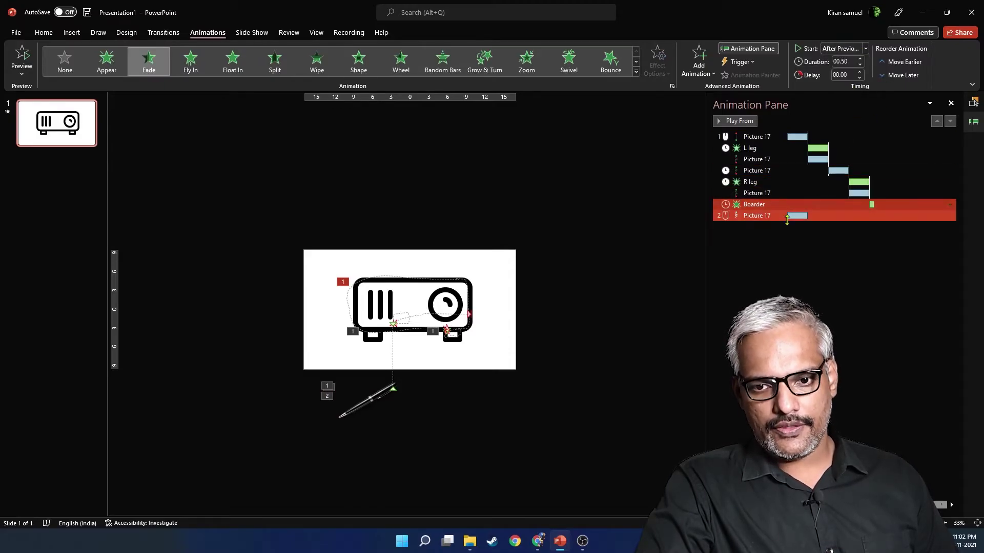
pyautogui.click(774, 214)
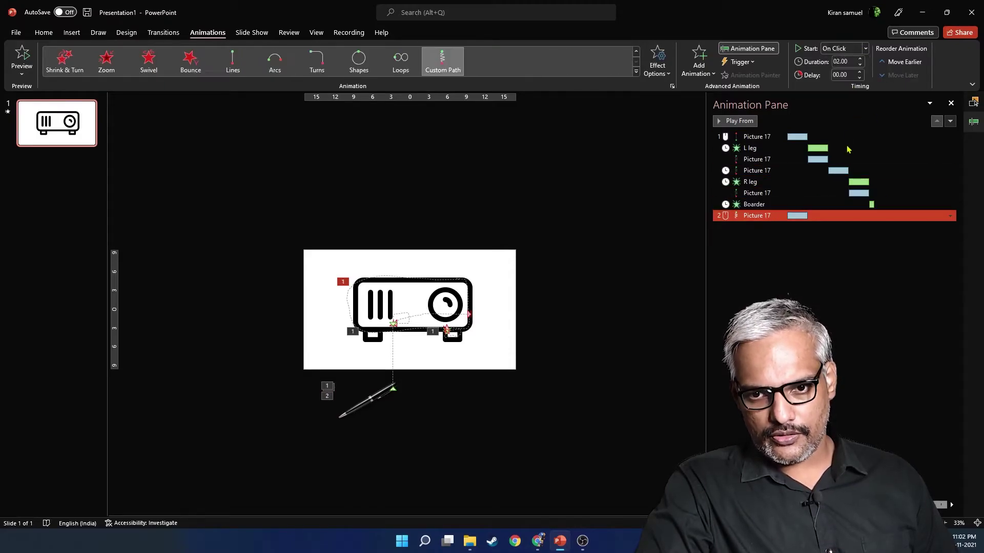
pyautogui.click(865, 48)
pyautogui.click(845, 73)
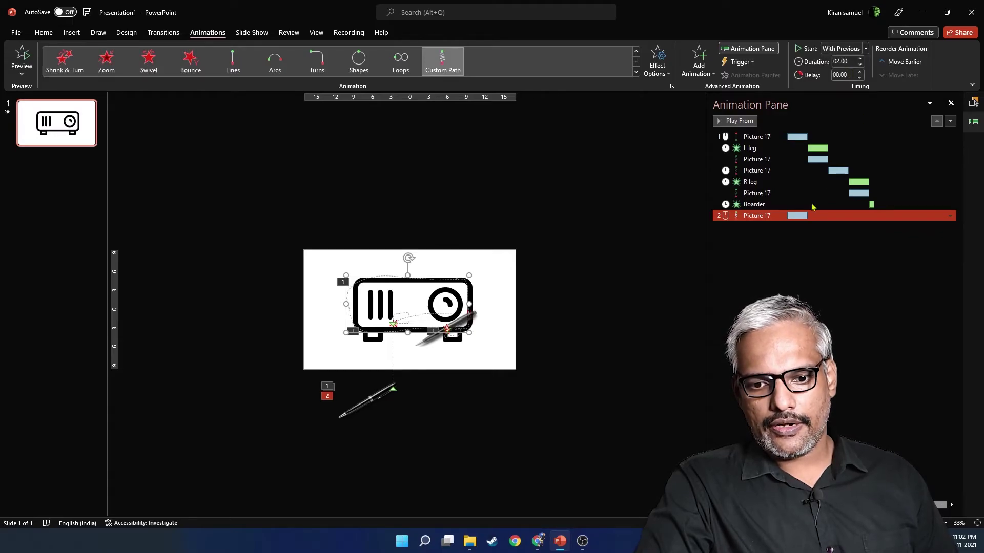
# Step: Lengthen the border's fade to match the 2-second duration of the pen's border-tracing path
pyautogui.click(805, 204)
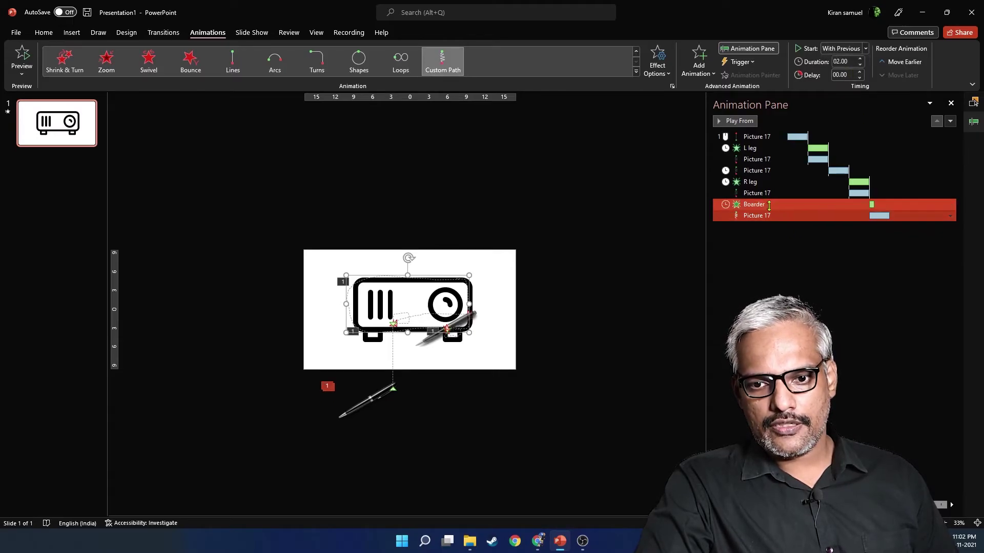
pyautogui.click(860, 58)
pyautogui.click(860, 59)
pyautogui.click(860, 59)
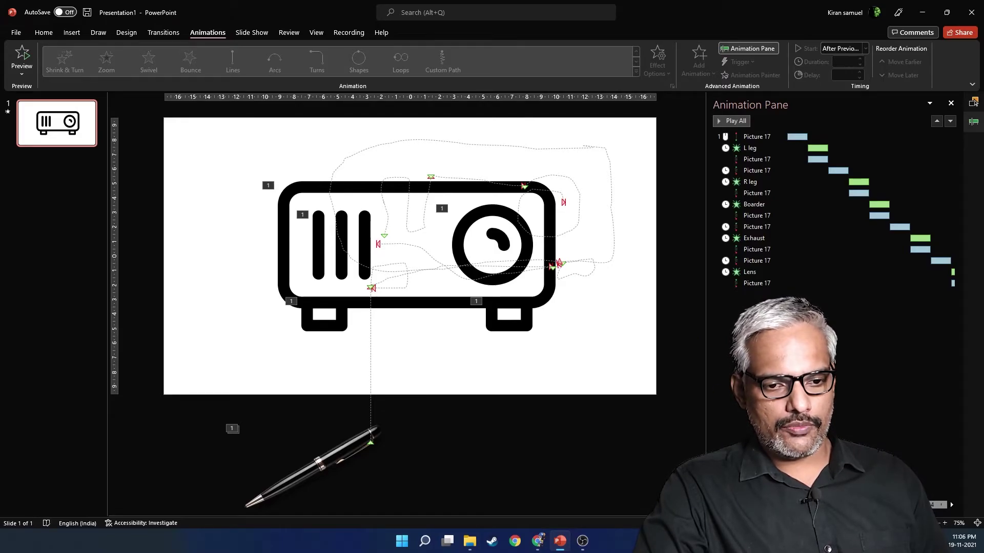
# Step: Play the slide show from the beginning to check the projector's complete drawing animation
pyautogui.press('F5')
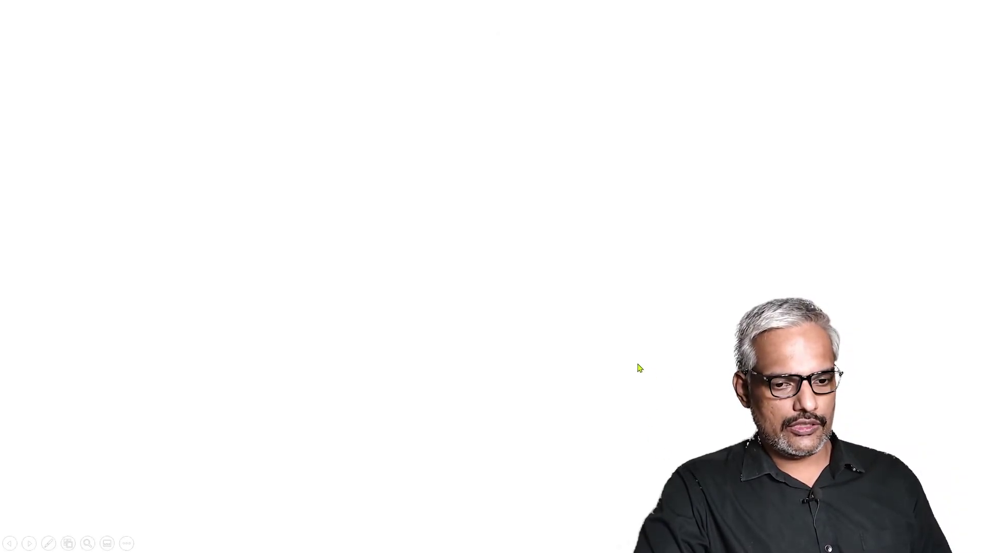
pyautogui.click(594, 382)
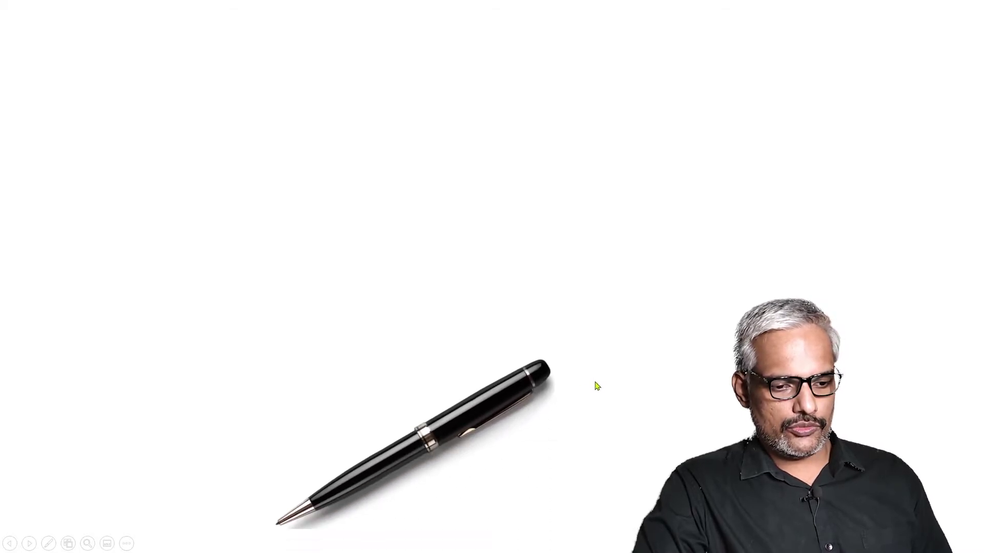
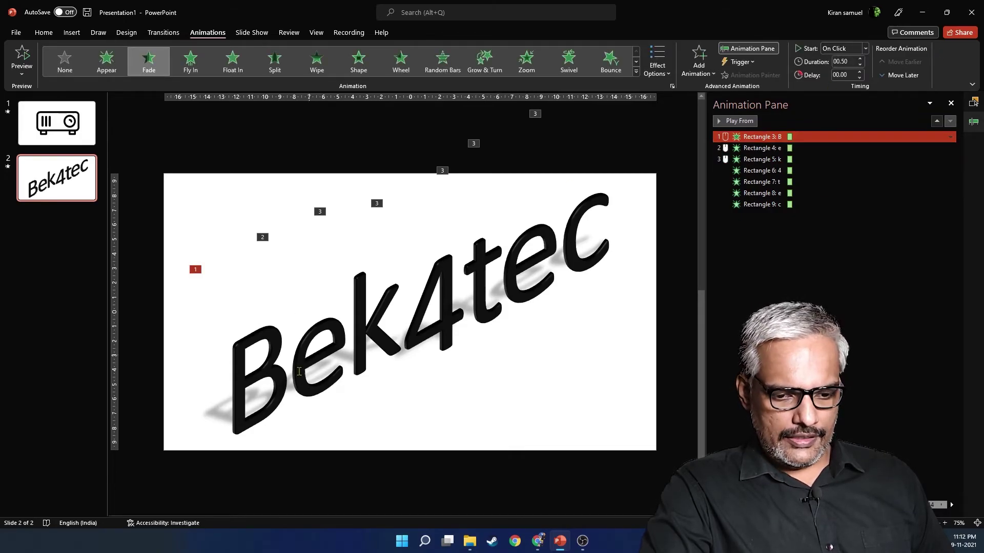
# Step: Insert the Pen.png picture from the PPT folder onto the Bek4tec slide
pyautogui.click(470, 541)
pyautogui.click(226, 103)
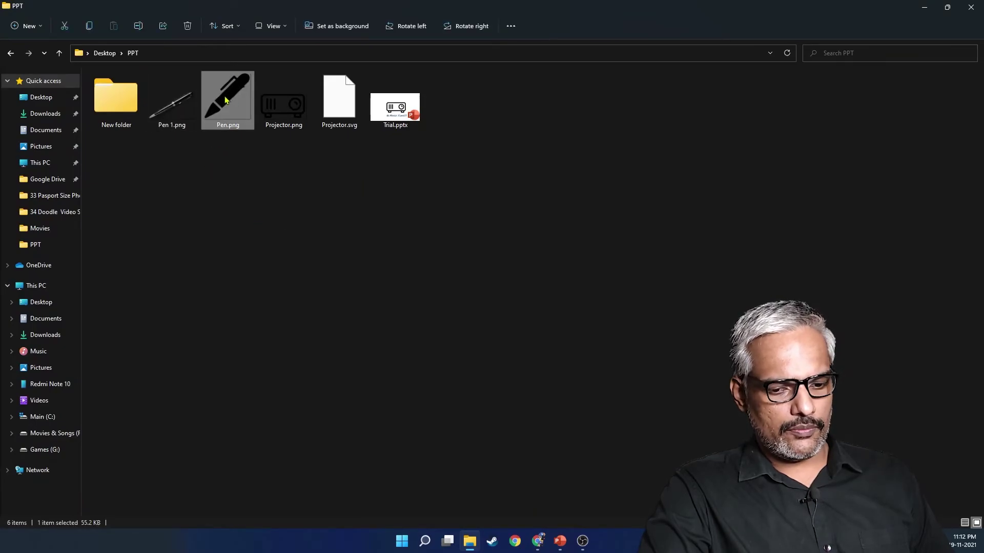
pyautogui.moveTo(225, 102); pyautogui.dragTo(379, 332)
pyautogui.press('super+Tab')
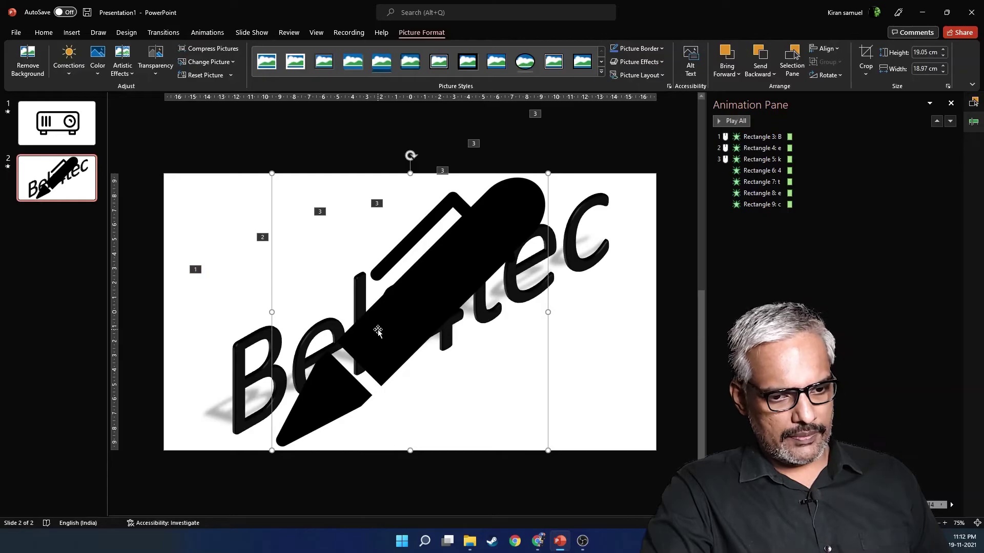
# Step: Shrink the pen picture to 5.08 × 5.06 cm, place it tilted just below the slide under the letter B, and bring it to the front
pyautogui.scroll(-6, 461, 373)
pyautogui.scroll(4, 461, 373)
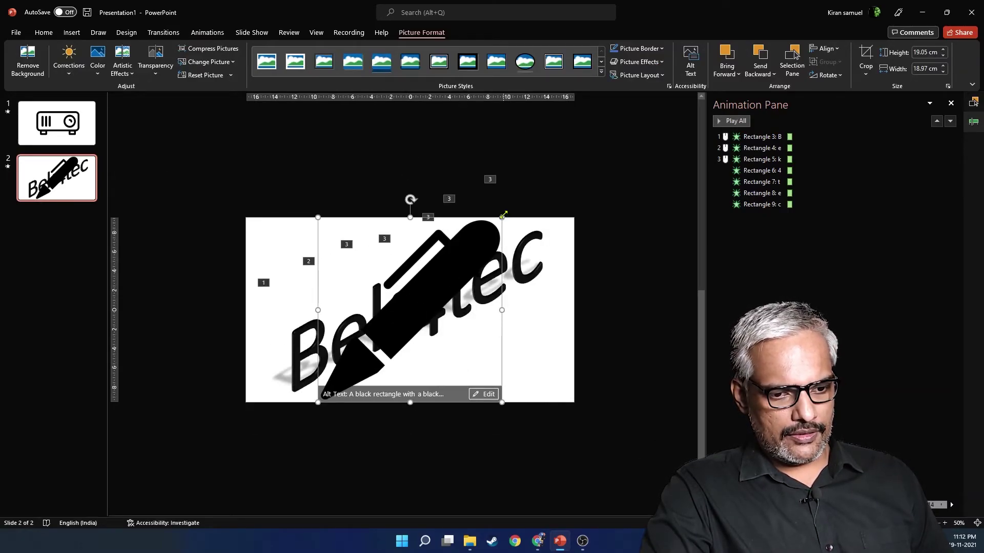
pyautogui.moveTo(503, 215); pyautogui.dragTo(323, 423)
pyautogui.rightClick(325, 429)
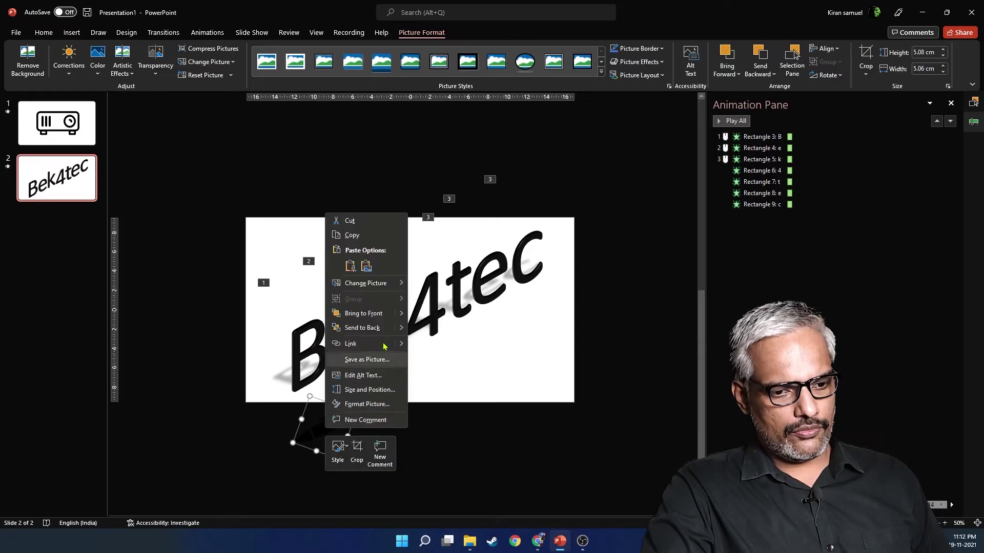
pyautogui.click(390, 315)
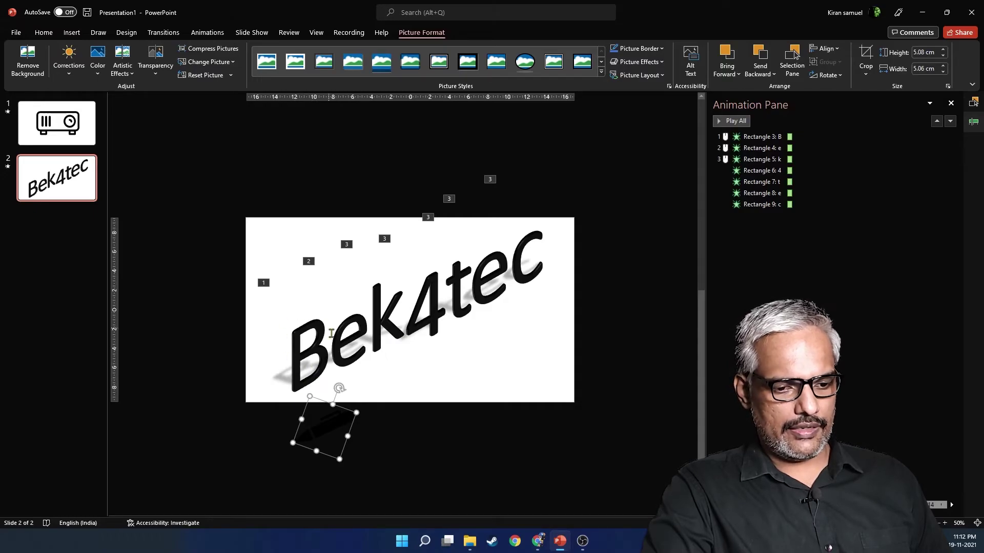
# Step: Give the pen picture a straight upward motion path that ends at the base of the letter B
pyautogui.moveTo(330, 425); pyautogui.dragTo(329, 432)
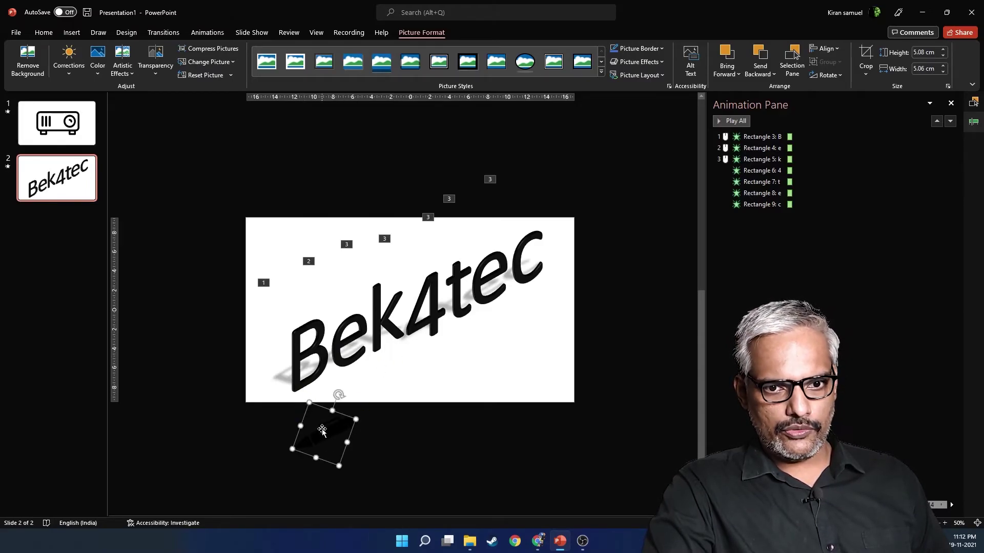
pyautogui.click(215, 32)
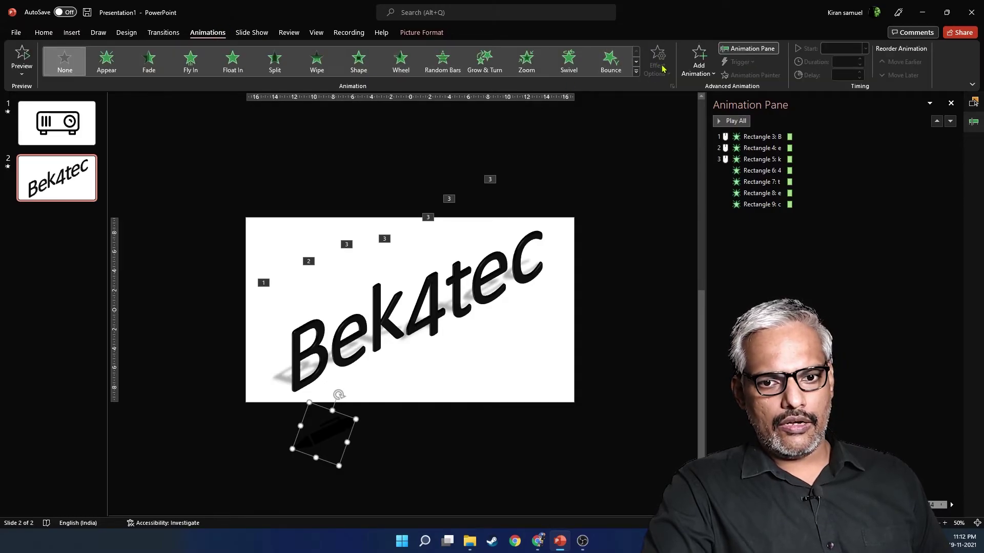
pyautogui.click(635, 72)
pyautogui.click(64, 295)
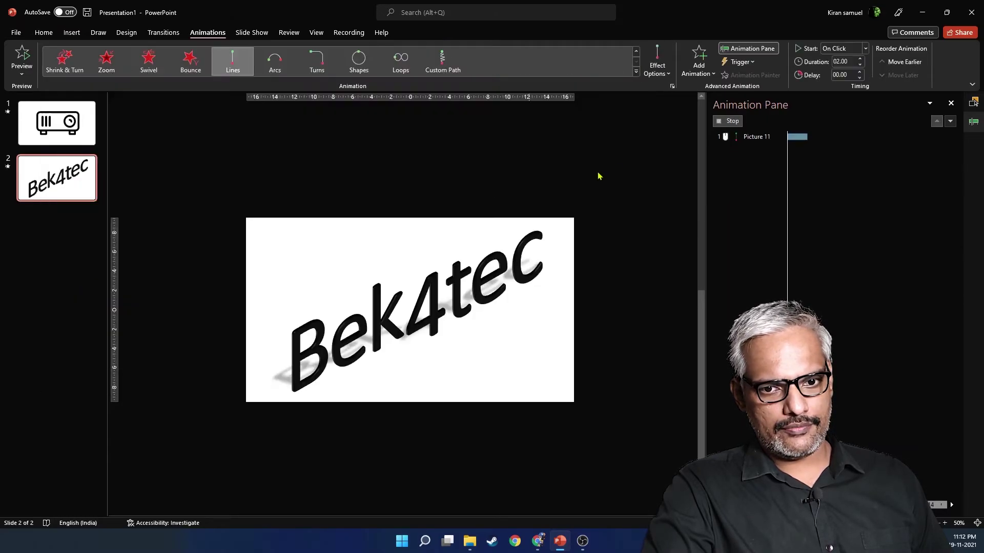
pyautogui.click(657, 64)
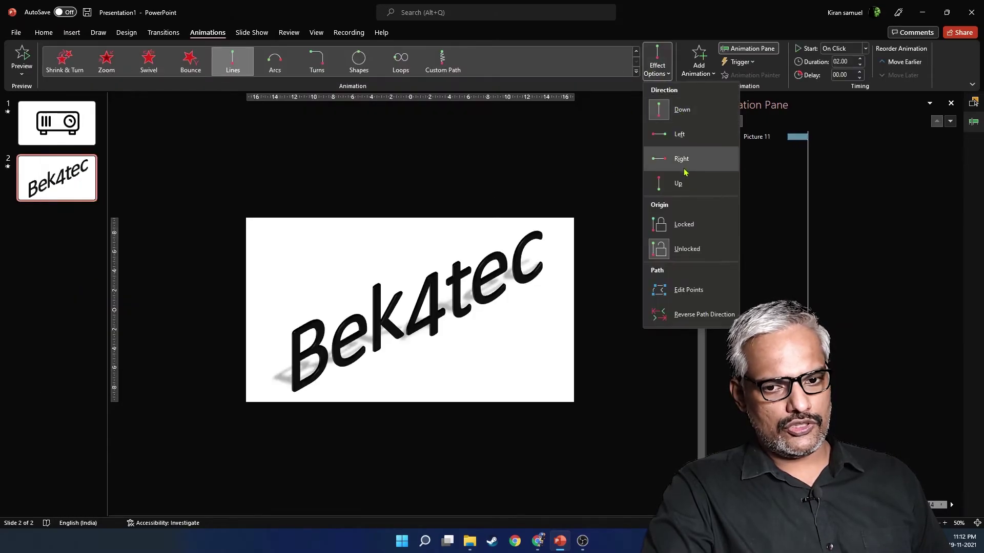
pyautogui.click(677, 183)
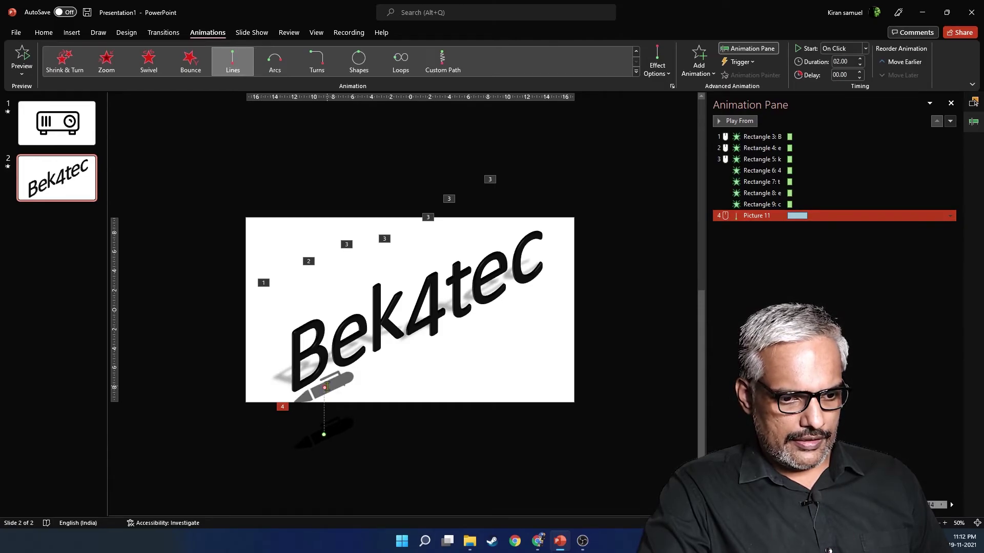
pyautogui.moveTo(324, 388); pyautogui.dragTo(327, 376)
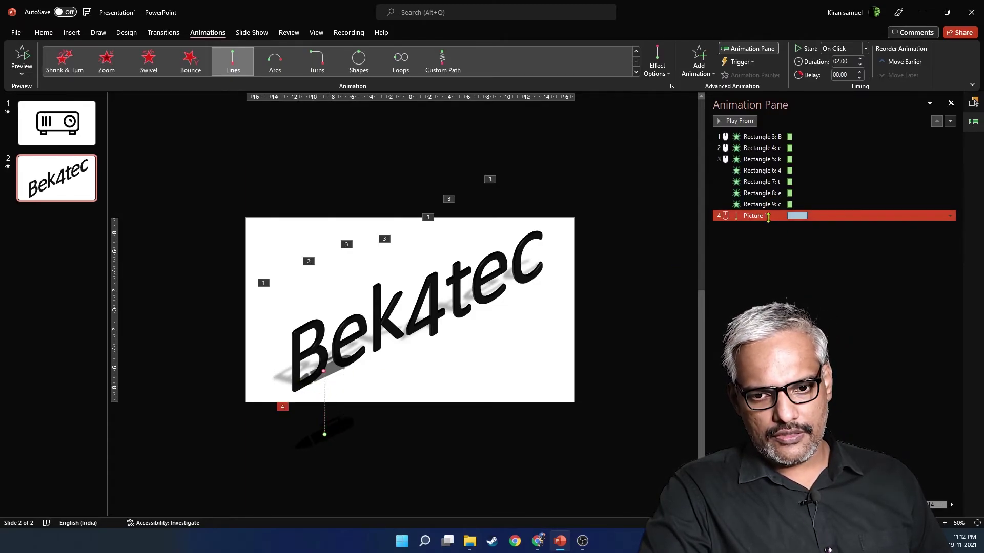
# Step: Move the pen's line path to the start of the animation sequence and set the letter B's fade to start After Previous
pyautogui.moveTo(768, 216); pyautogui.dragTo(769, 134)
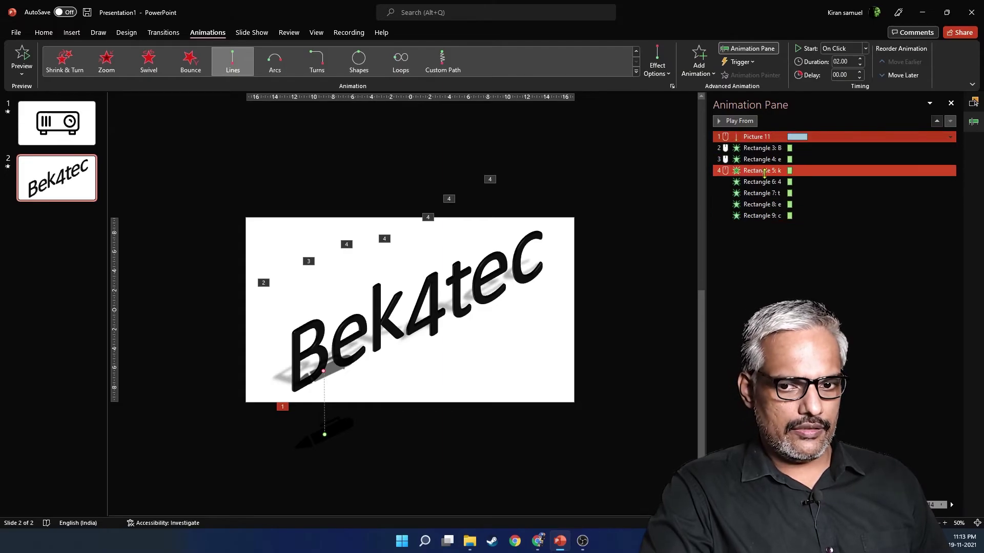
pyautogui.click(770, 297)
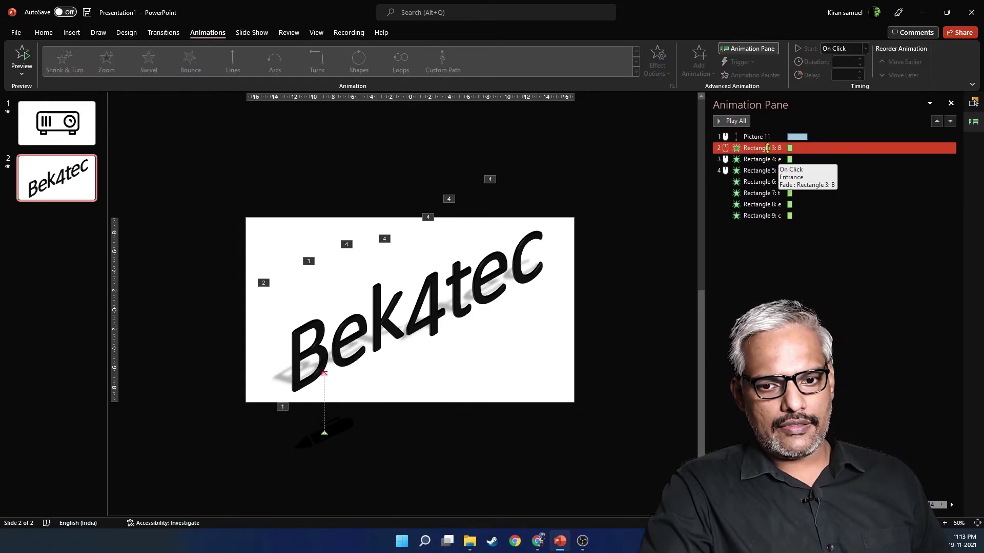
pyautogui.click(767, 148)
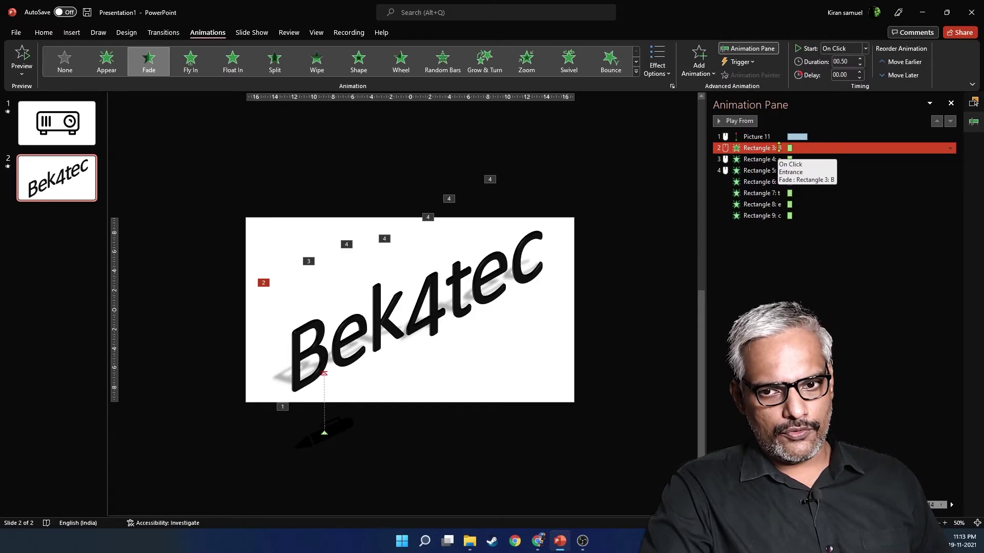
pyautogui.click(865, 49)
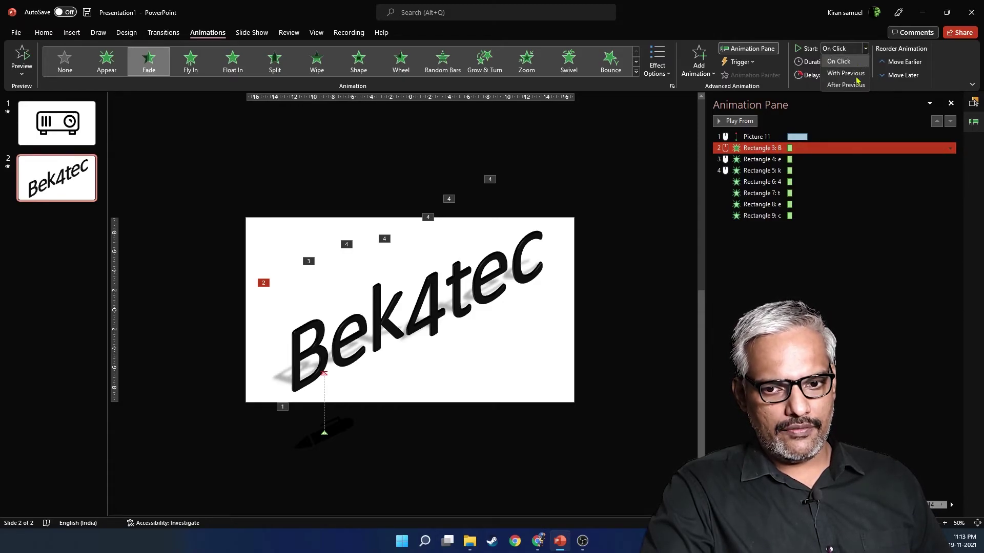
pyautogui.click(840, 86)
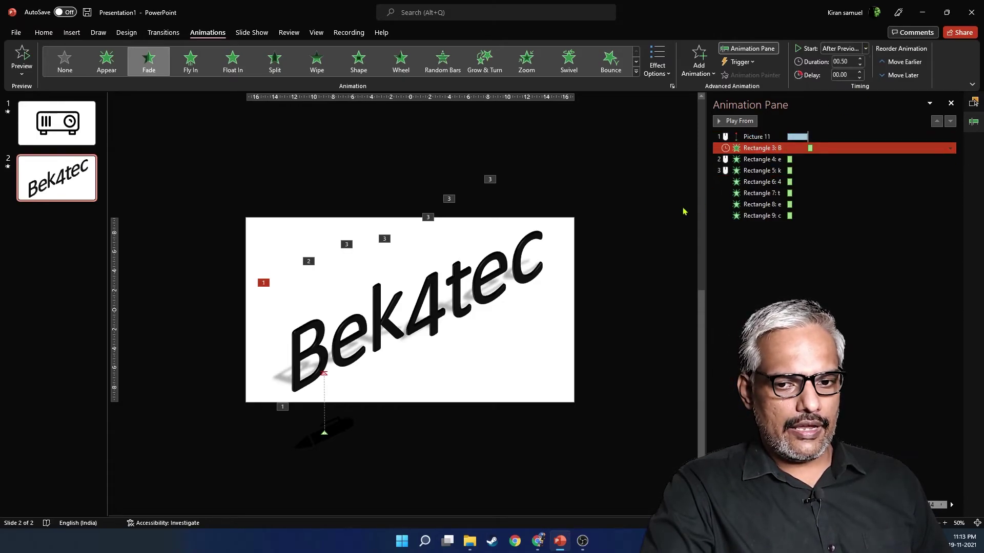
# Step: Add a custom motion path to the pen tracing the letter B, and align its start with the end of the line path
pyautogui.press('Up')
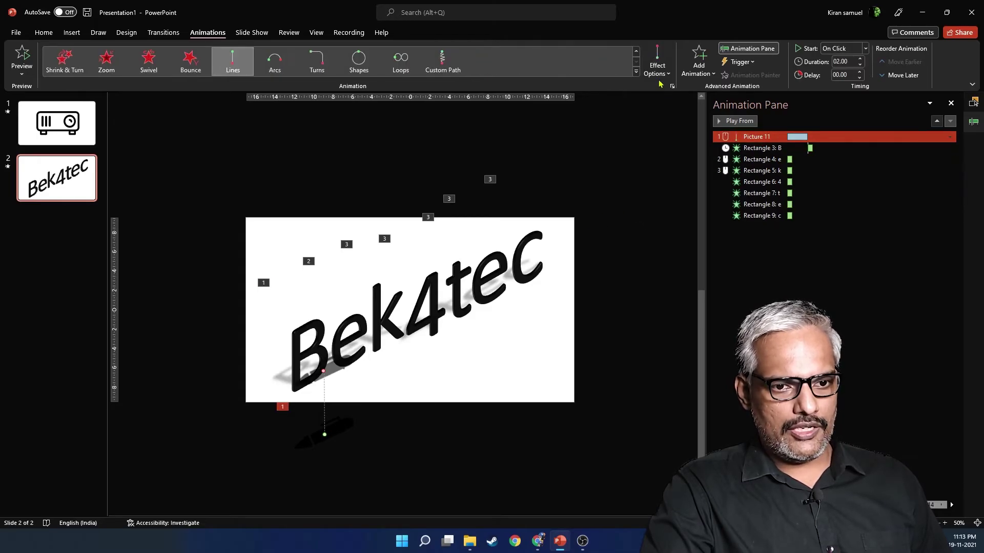
pyautogui.click(636, 74)
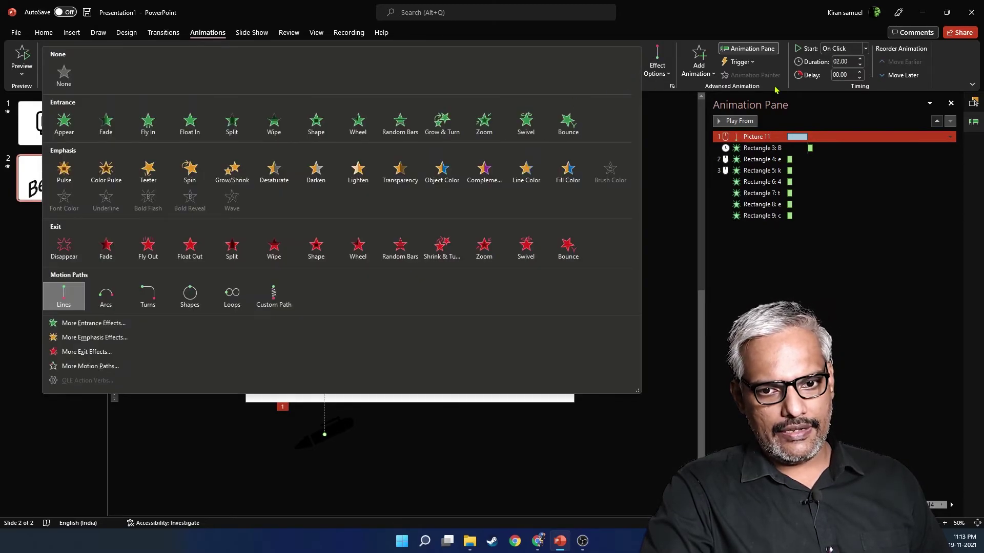
pyautogui.click(720, 75)
pyautogui.click(713, 74)
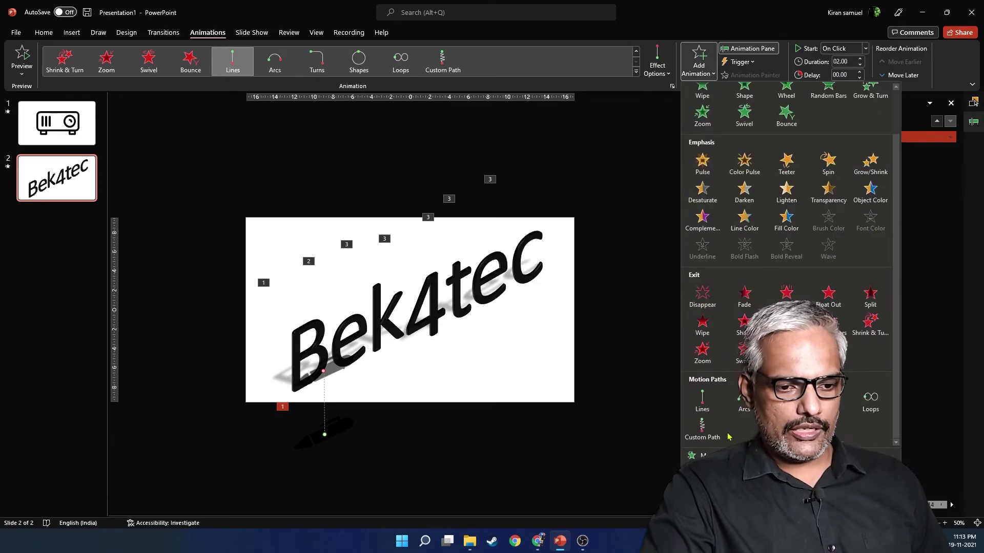
pyautogui.click(707, 429)
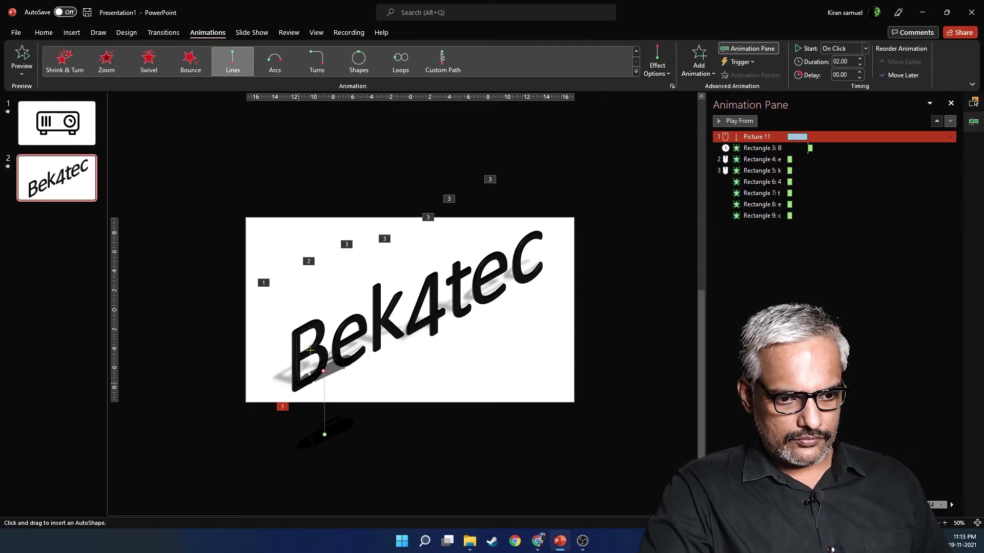
pyautogui.doubleClick(297, 383)
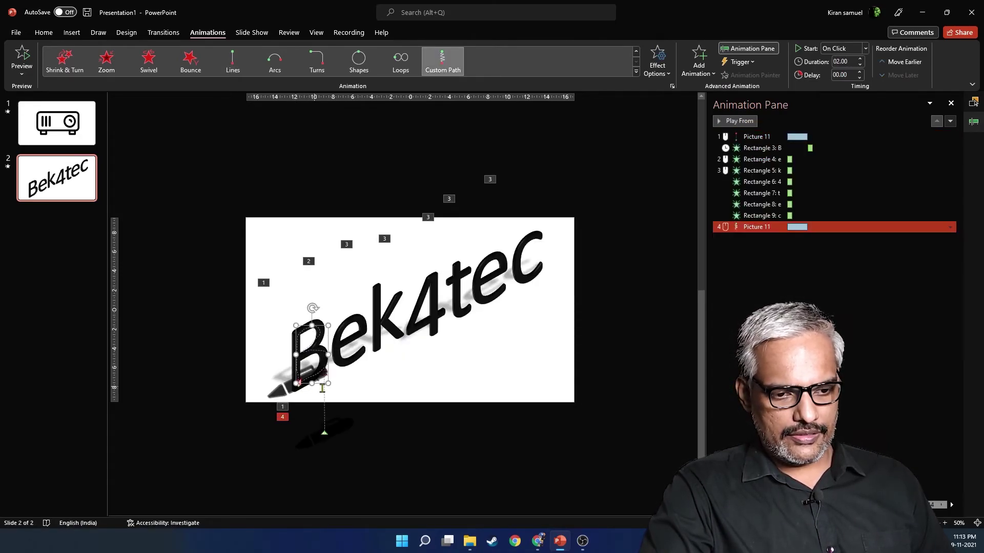
pyautogui.moveTo(297, 344); pyautogui.dragTo(325, 331)
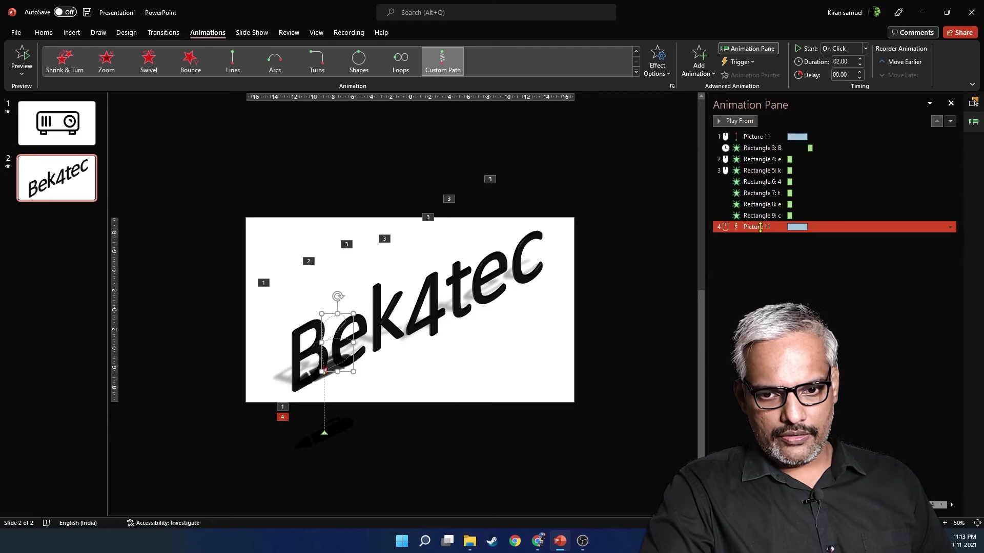
# Step: Reorder the pen's B-tracing path directly after the letter B's fade and set it to start With Previous
pyautogui.moveTo(761, 228); pyautogui.dragTo(781, 149)
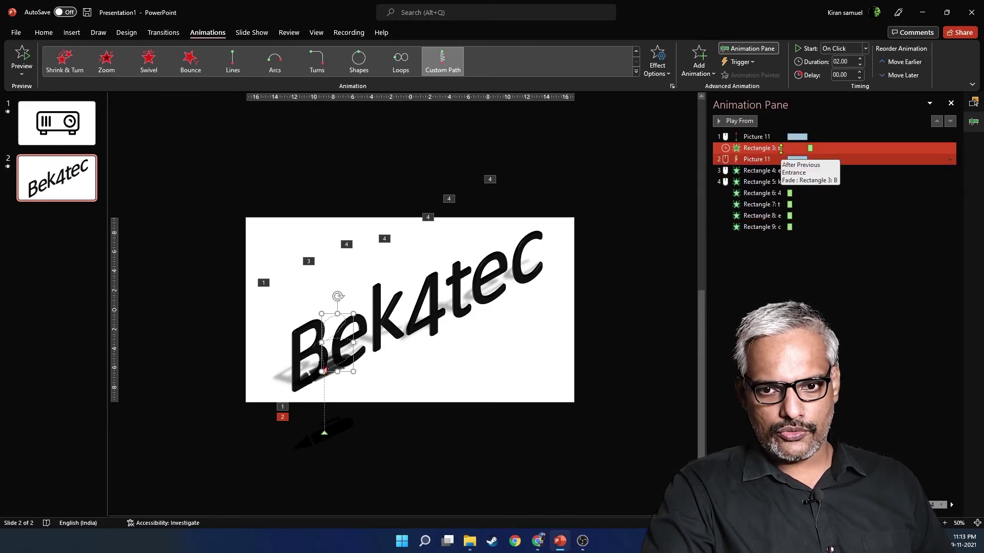
pyautogui.click(779, 160)
pyautogui.click(865, 48)
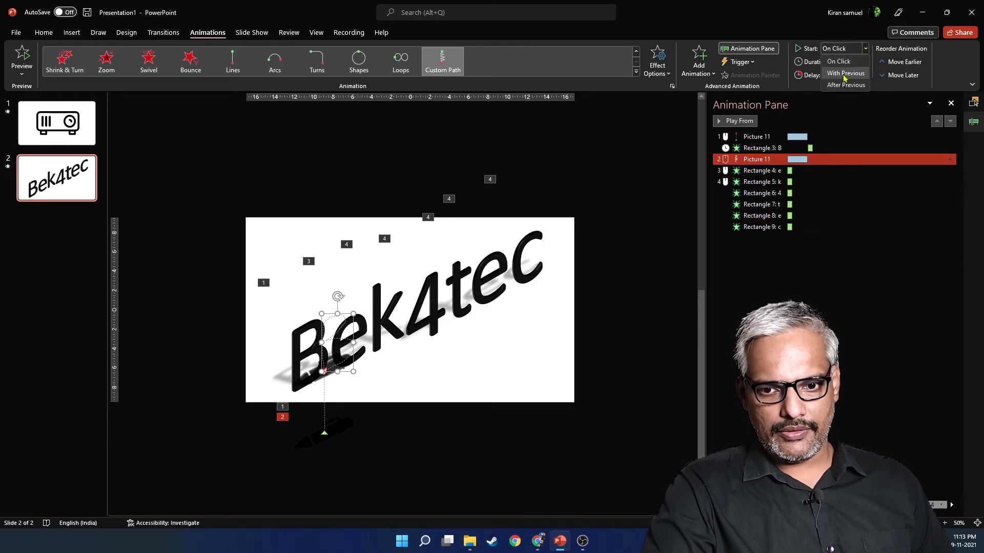
pyautogui.click(843, 74)
# Step: Set the duration of the letter B's fade to 2 seconds
pyautogui.keyDown('ctrl'); pyautogui.click(778, 148); pyautogui.keyUp('ctrl')
pyautogui.click(777, 150)
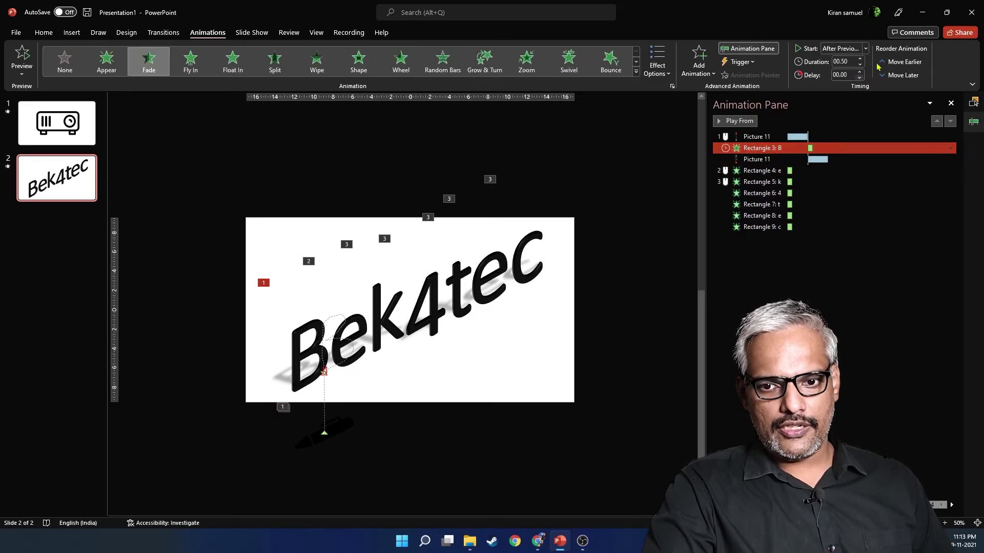
pyautogui.click(861, 59)
pyautogui.click(861, 59)
pyautogui.click(861, 59)
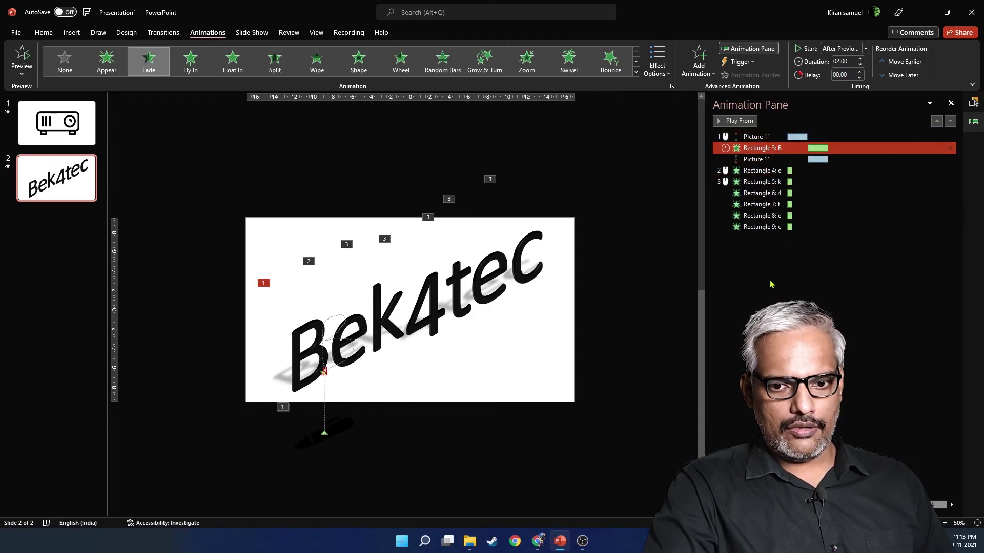
# Step: Add another custom motion path to the pen that traces the first letter e
pyautogui.click(770, 171)
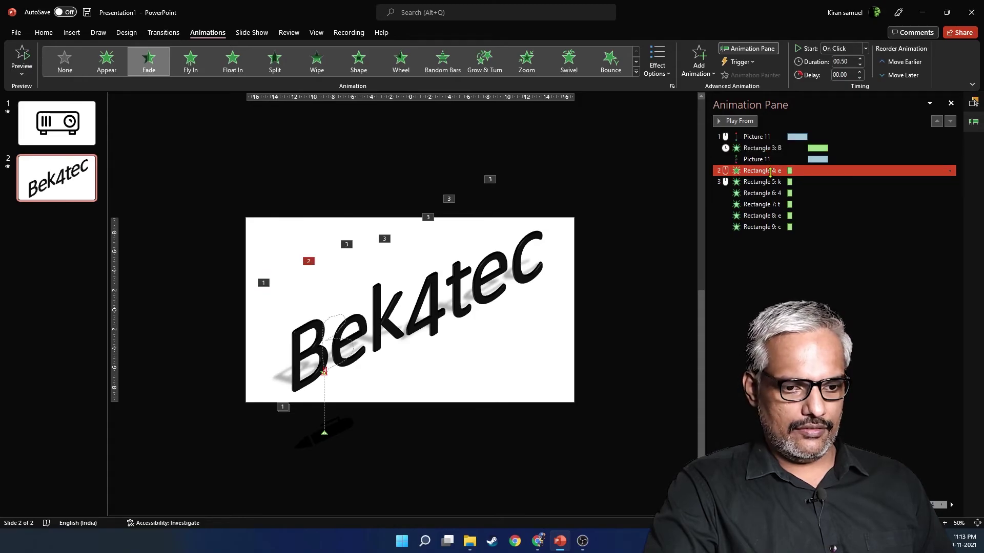
pyautogui.keyDown('ctrl'); pyautogui.click(757, 159); pyautogui.keyUp('ctrl')
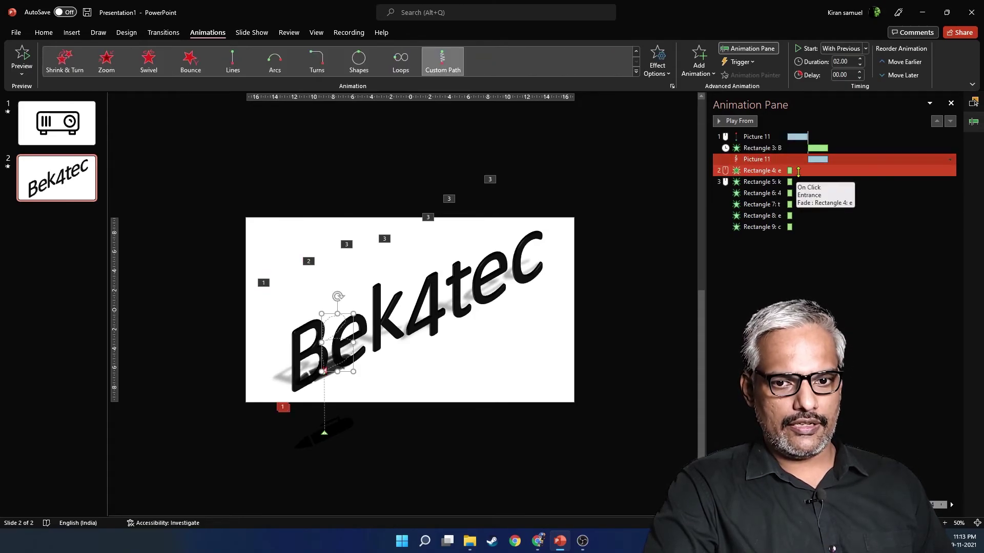
pyautogui.click(699, 61)
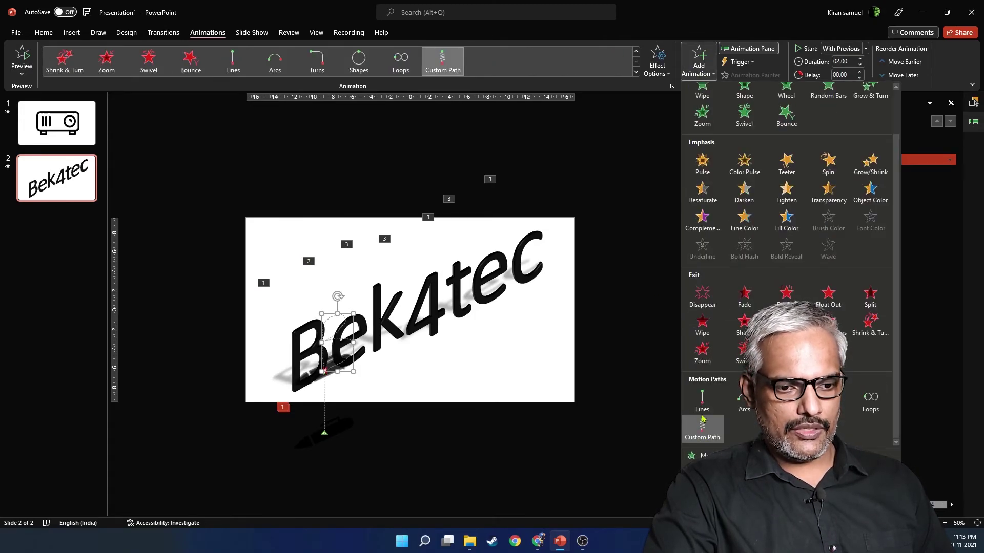
pyautogui.click(702, 423)
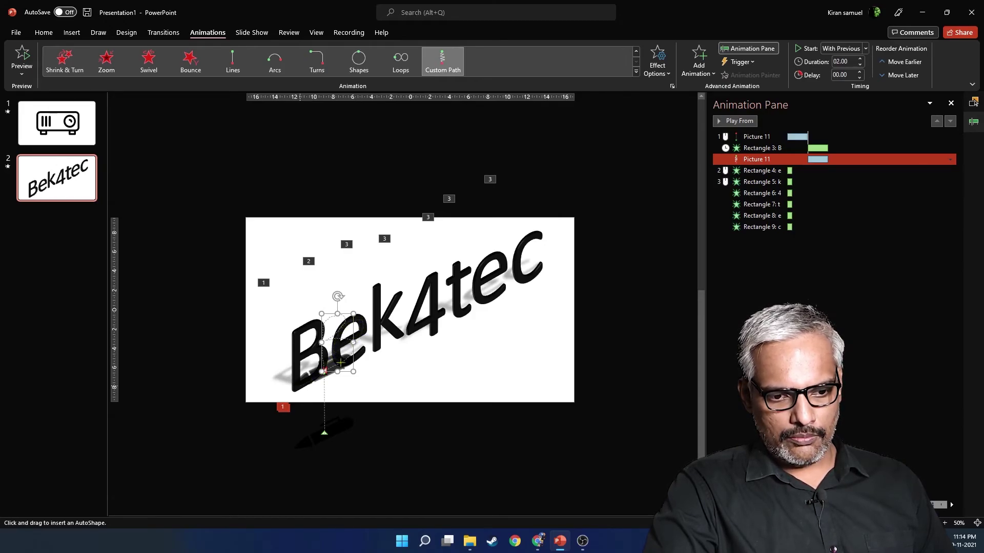
pyautogui.doubleClick(364, 348)
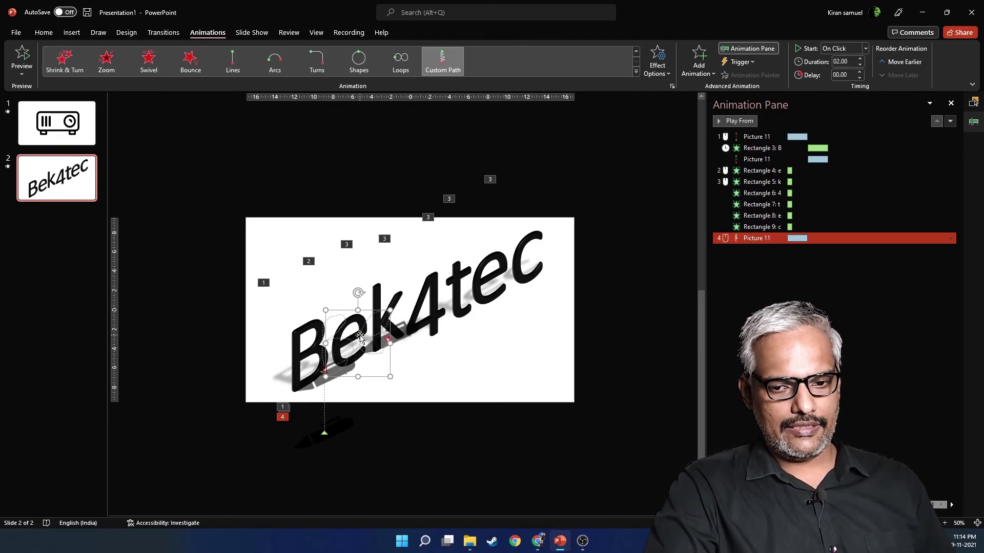
# Step: Place the pen's e-tracing path after the first e's fade, starting the fade After Previous and the path With Previous
pyautogui.click(751, 238)
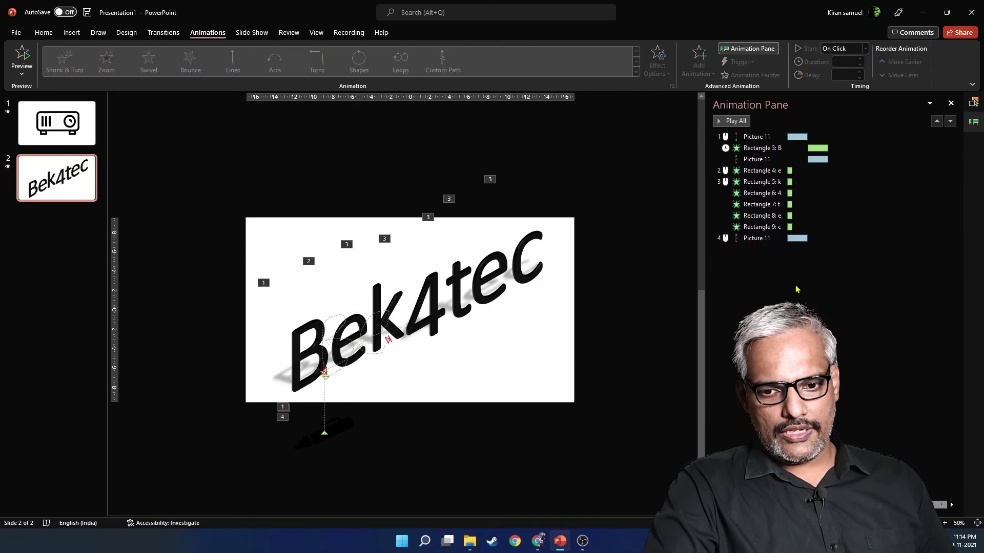
pyautogui.moveTo(751, 238); pyautogui.dragTo(762, 173)
pyautogui.click(763, 171)
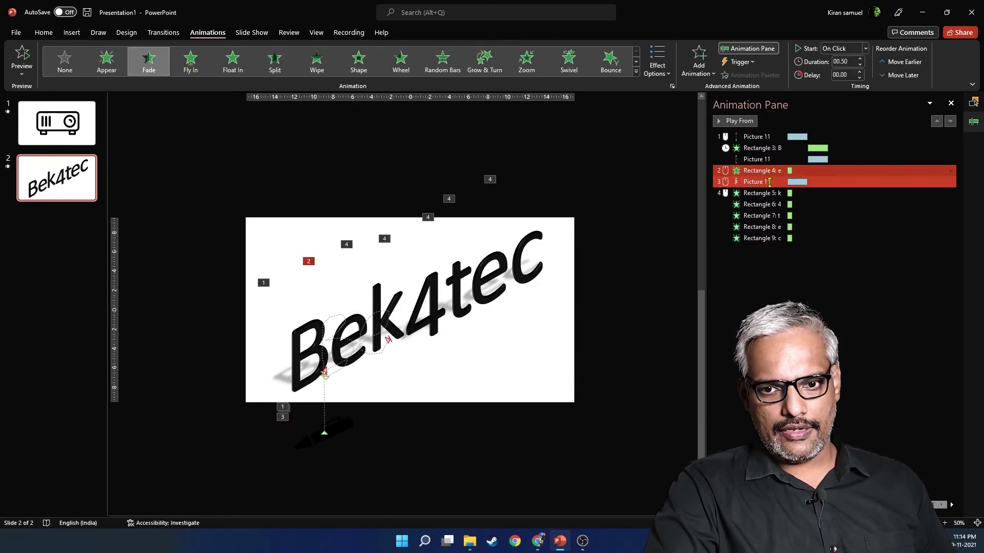
pyautogui.click(866, 48)
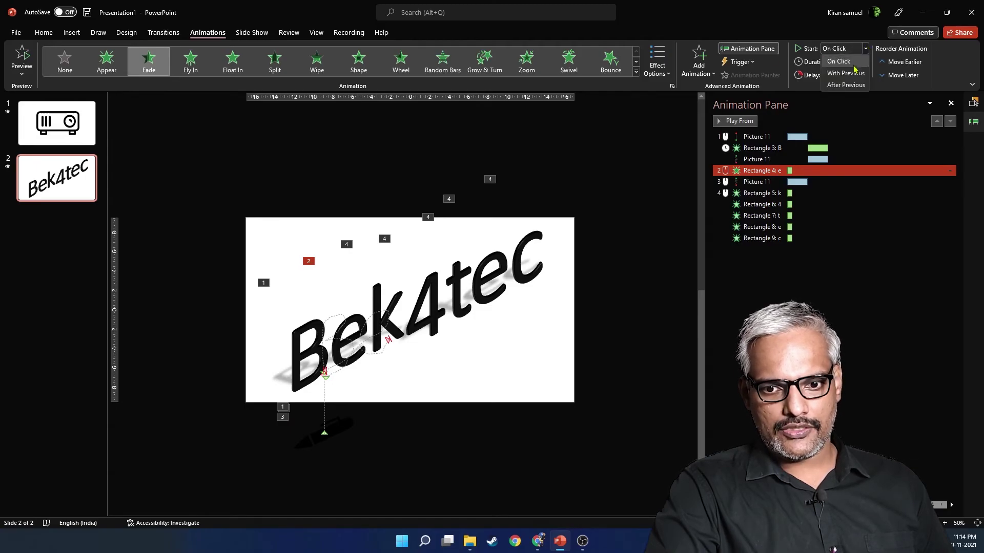
pyautogui.click(840, 88)
pyautogui.click(798, 182)
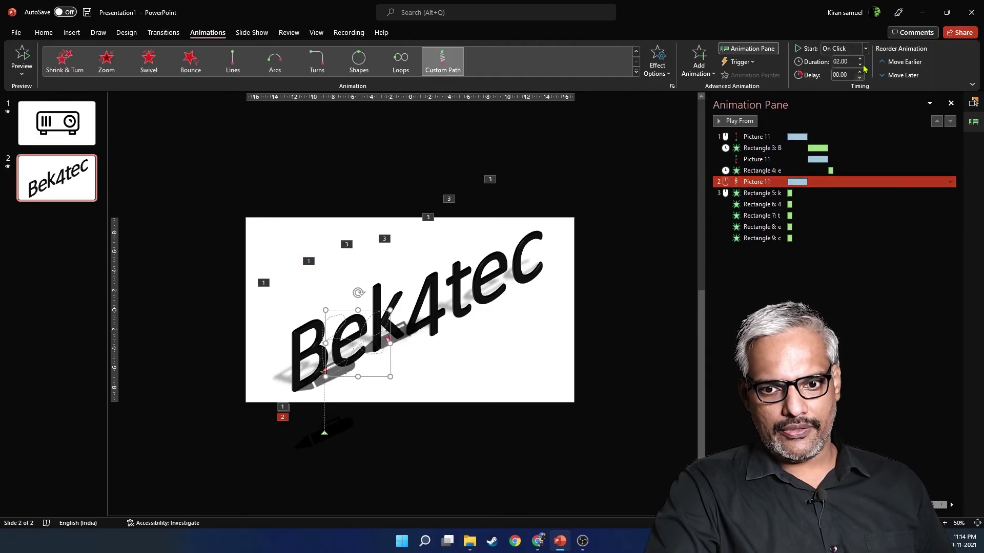
pyautogui.rightClick(795, 179)
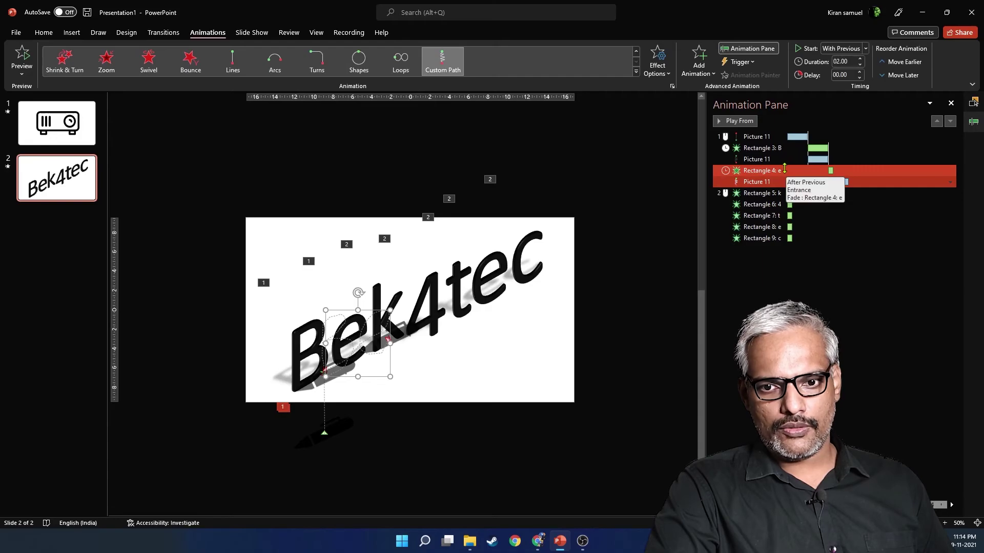
pyautogui.click(820, 197)
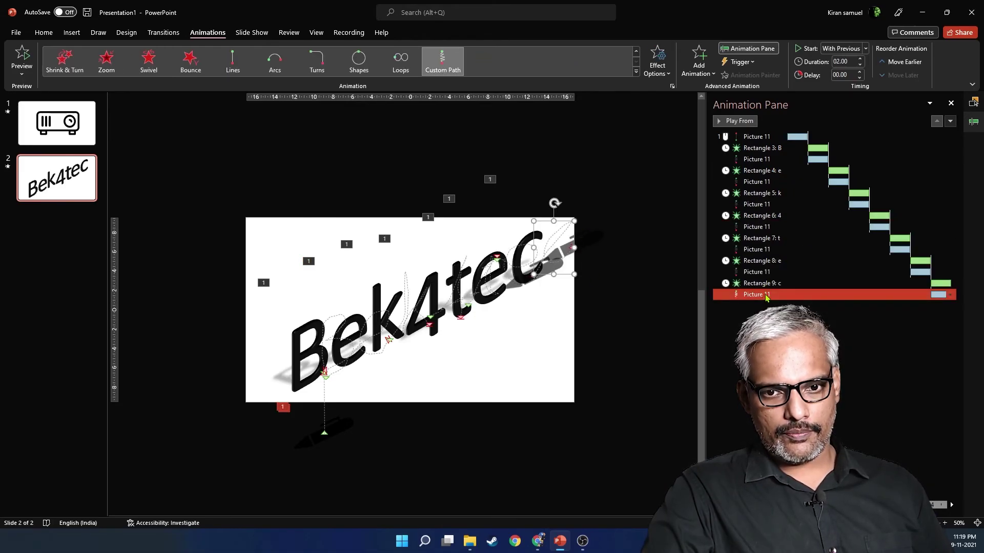
# Step: Add a Fly Out exit animation to the pen picture following its final letter-tracing path
pyautogui.click(708, 67)
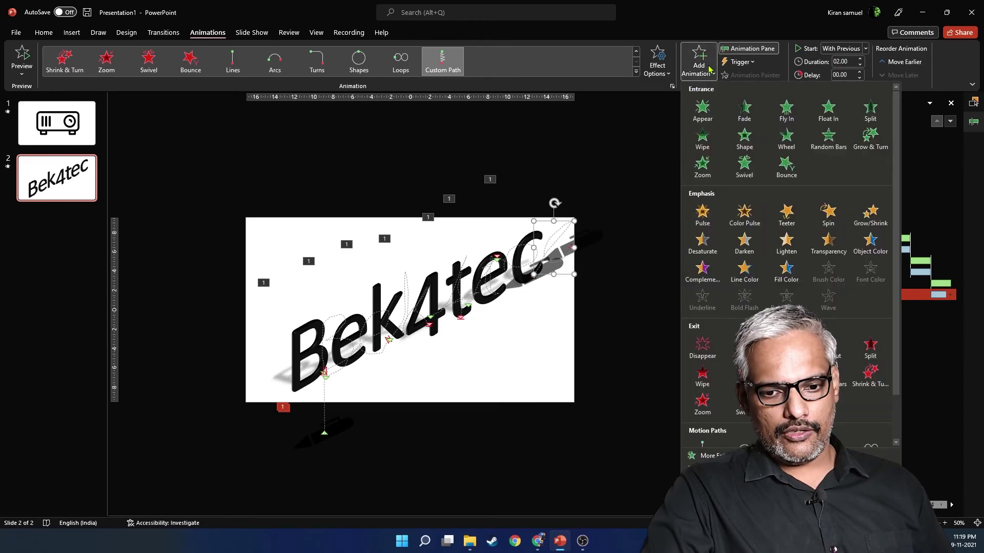
pyautogui.scroll(-2, 727, 349)
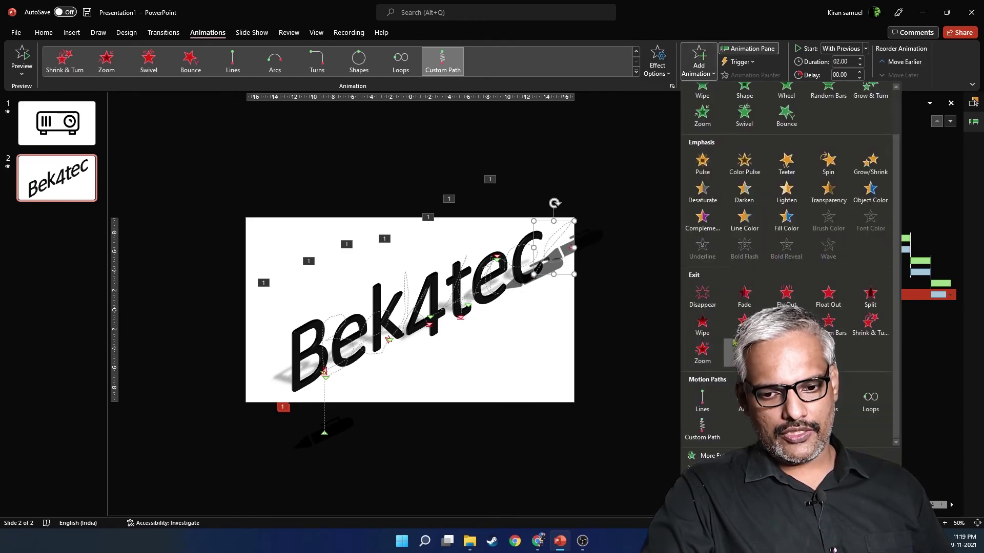
pyautogui.click(786, 295)
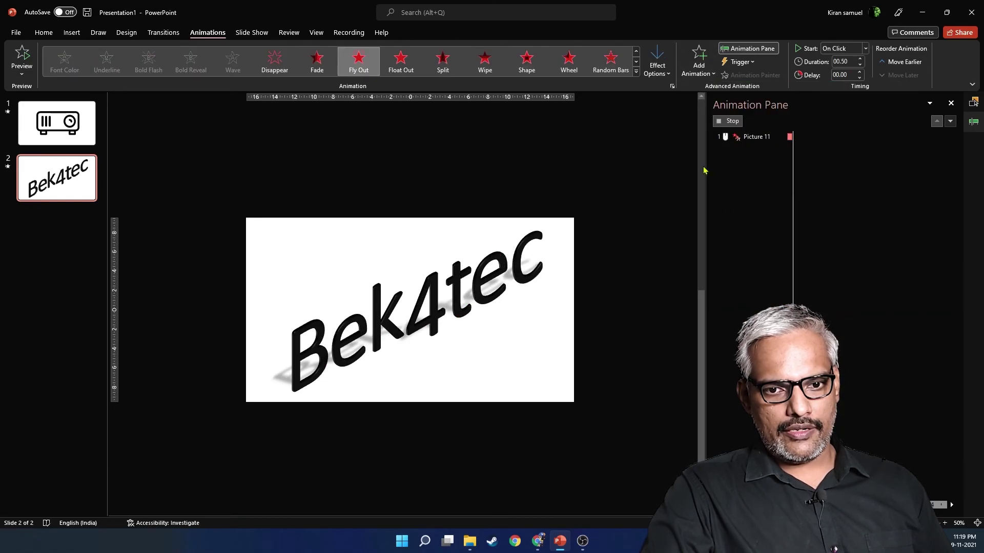
# Step: Set the pen's Fly Out exit on the lettering slide to the To Bottom direction, starting After Previous
pyautogui.click(657, 61)
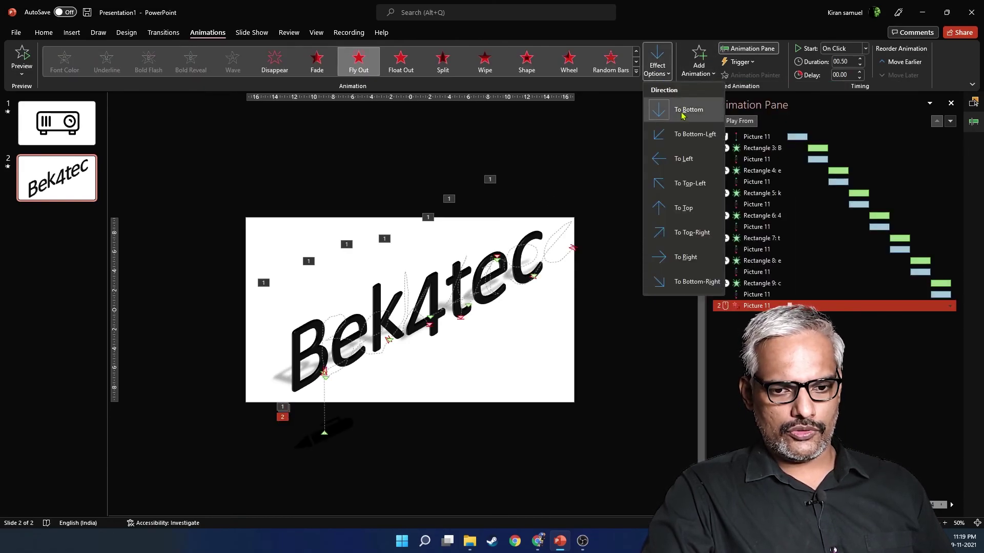
pyautogui.click(666, 103)
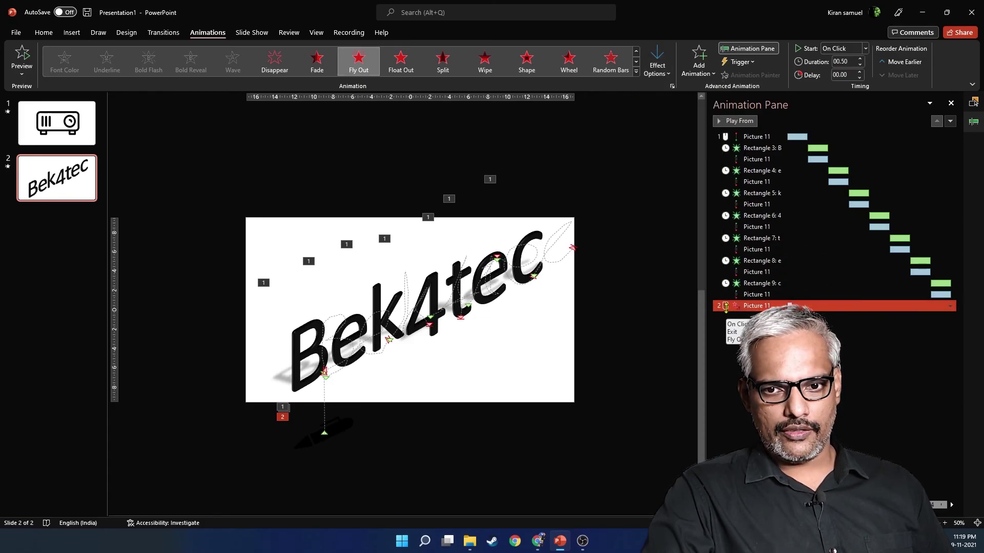
pyautogui.click(845, 51)
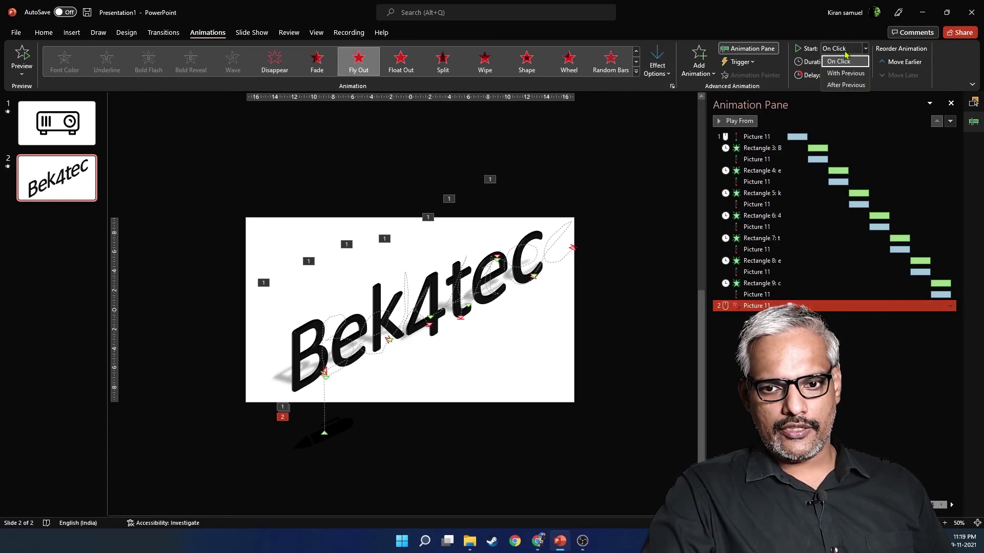
pyautogui.click(846, 84)
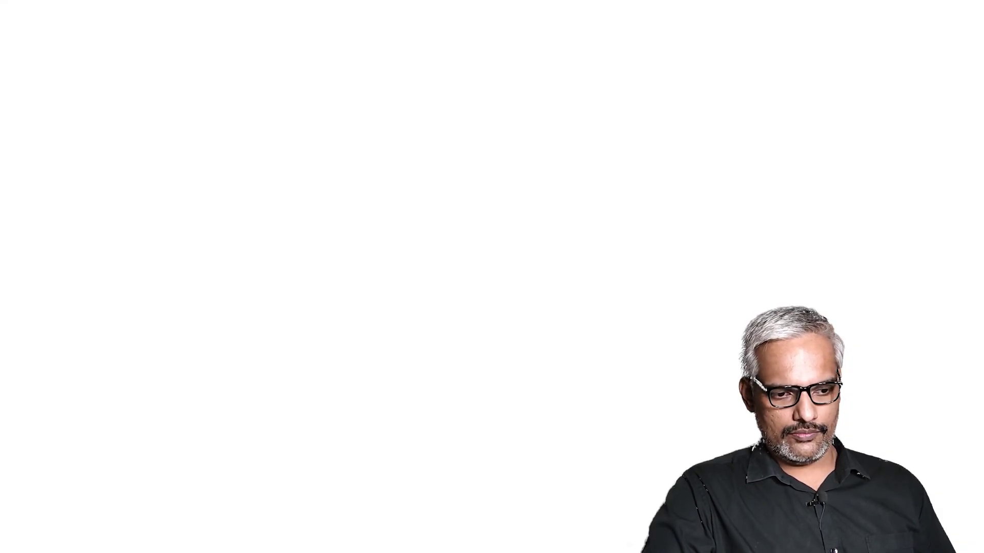
# Step: Play the Bek4tec lettering animation in the slide show and return to editing
pyautogui.click(442, 405)
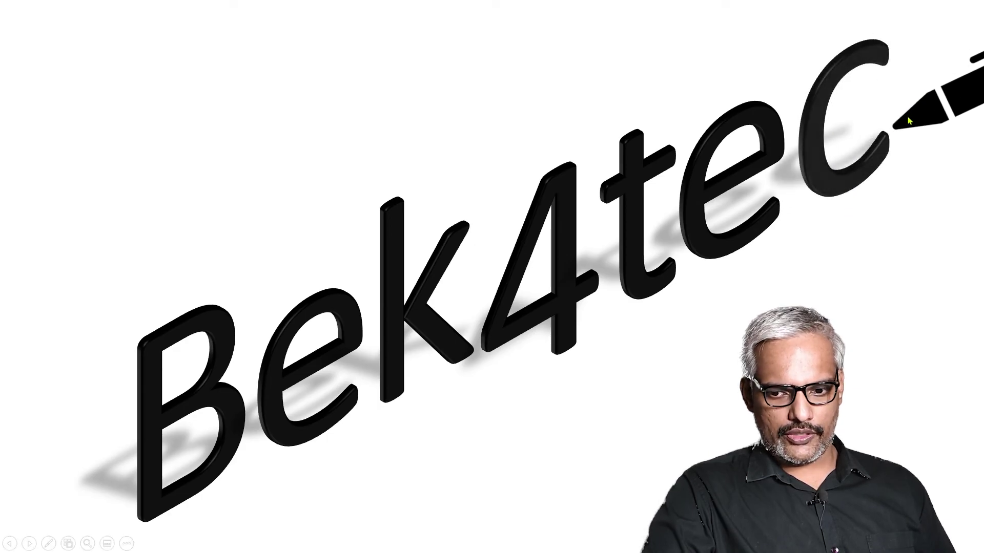
pyautogui.press('Escape')
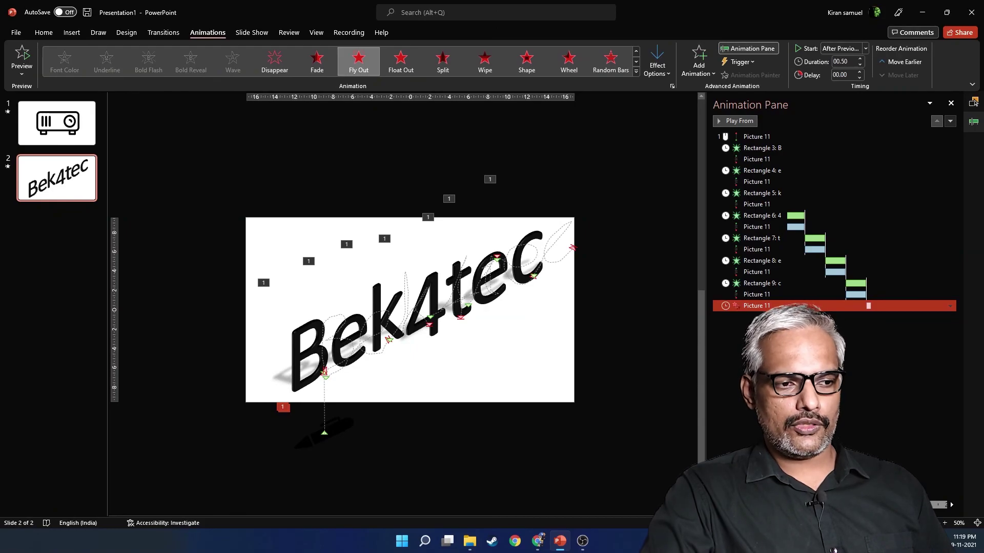
# Step: On the projector slide, add a Fly Out exit to the pen following its lens-tracing path, starting After Previous
pyautogui.click(57, 123)
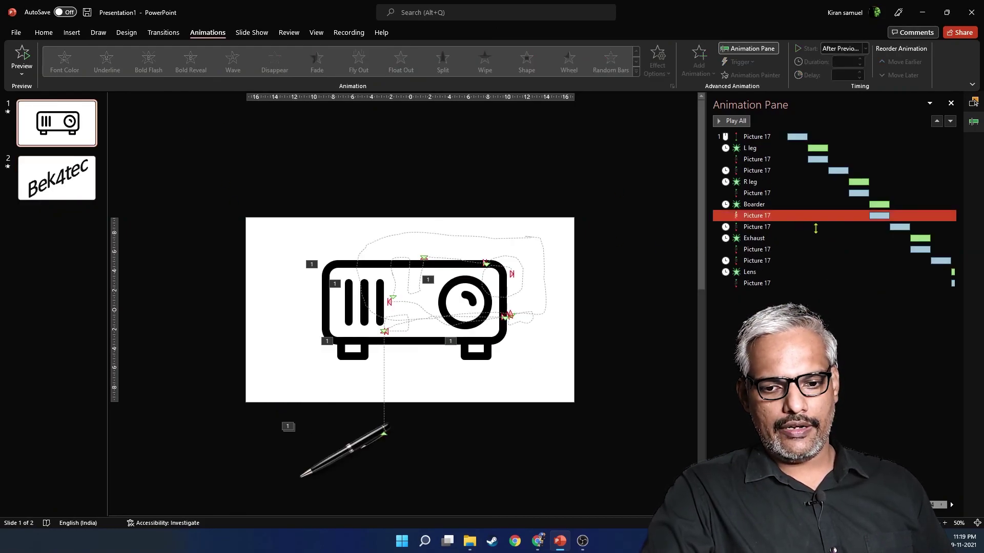
pyautogui.click(773, 283)
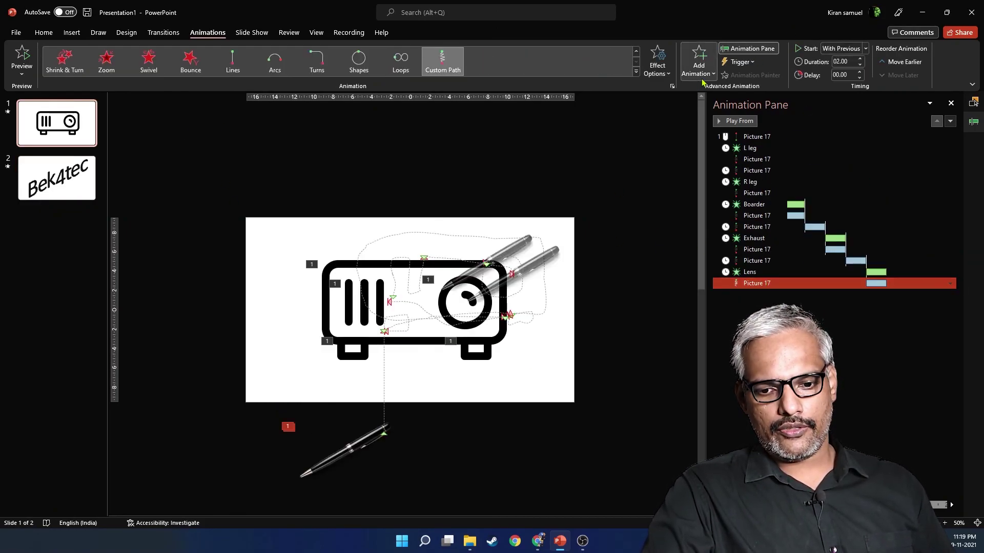
pyautogui.click(699, 61)
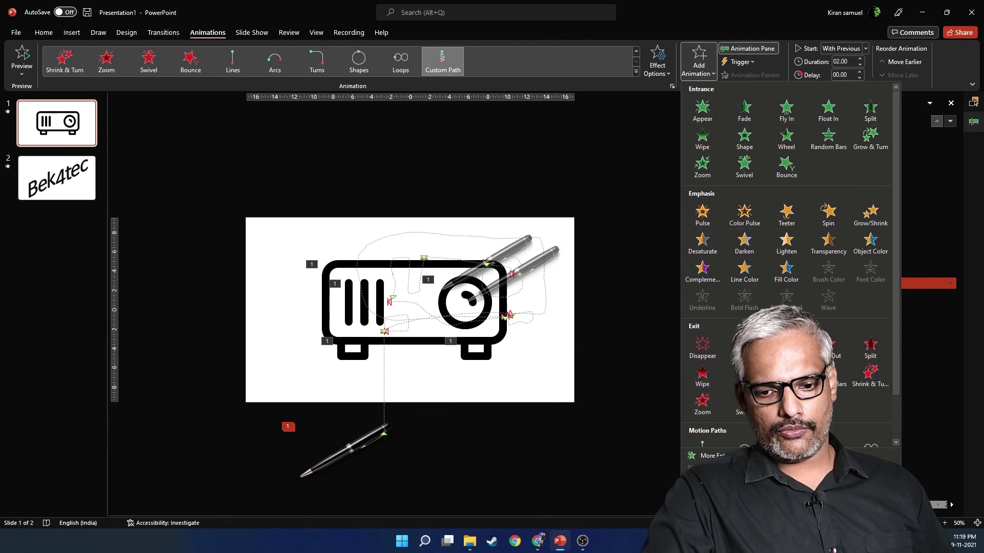
pyautogui.click(787, 346)
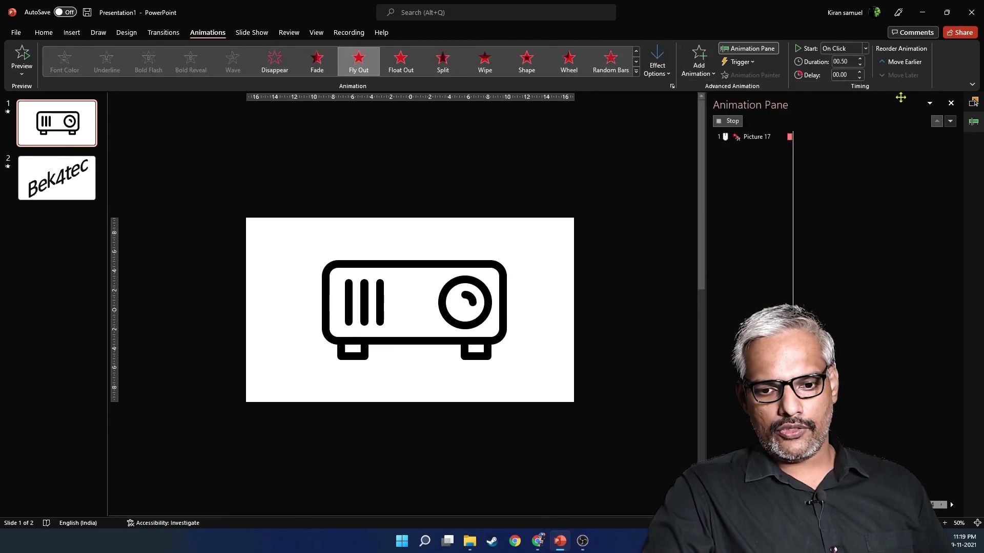
pyautogui.click(857, 52)
pyautogui.click(840, 82)
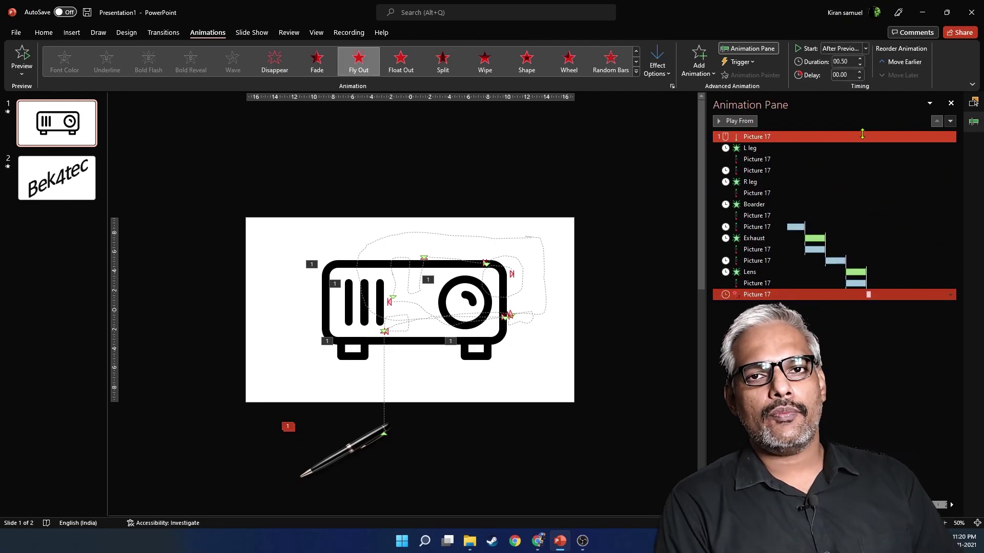